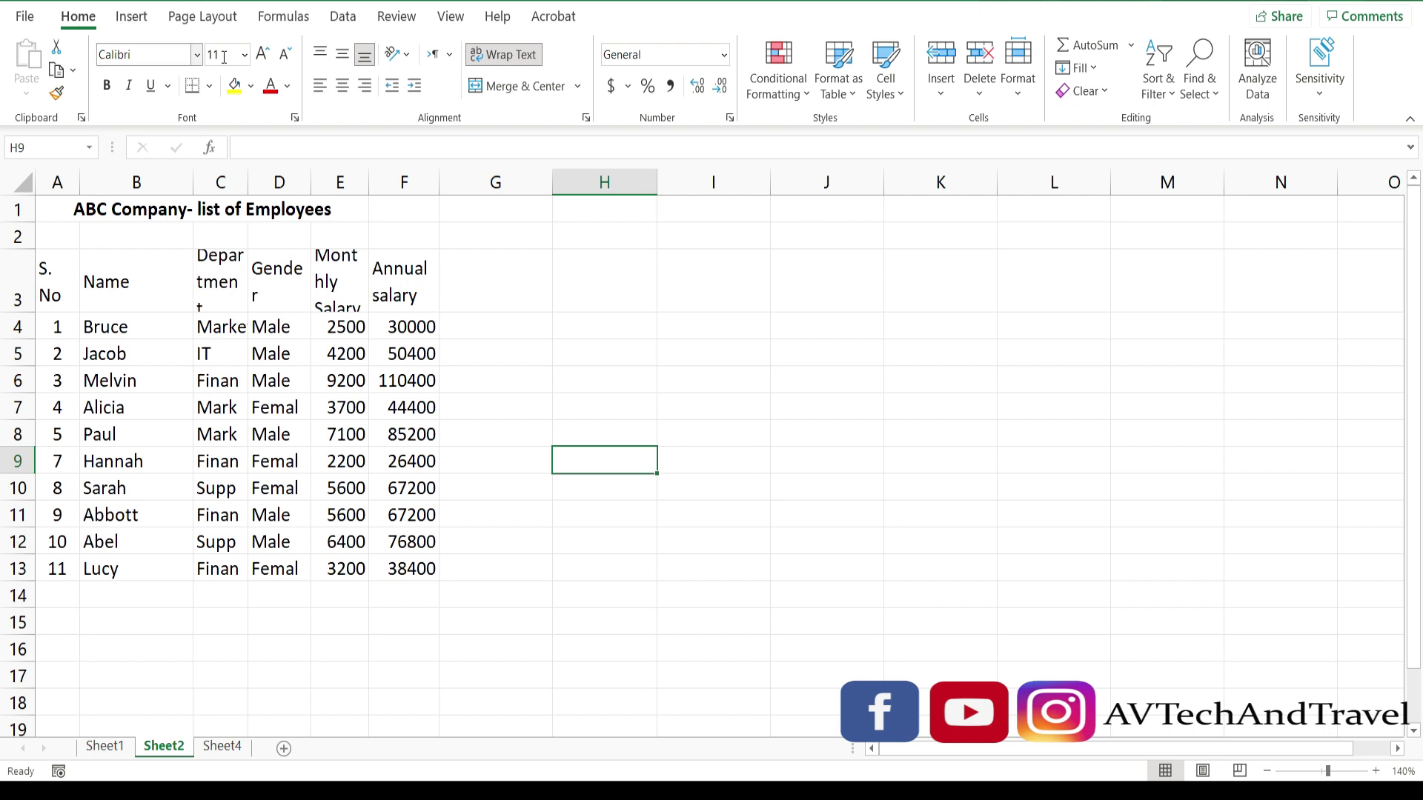
- Enable Developer in the ribbon customization options and display its commands
left_click(510, 58)
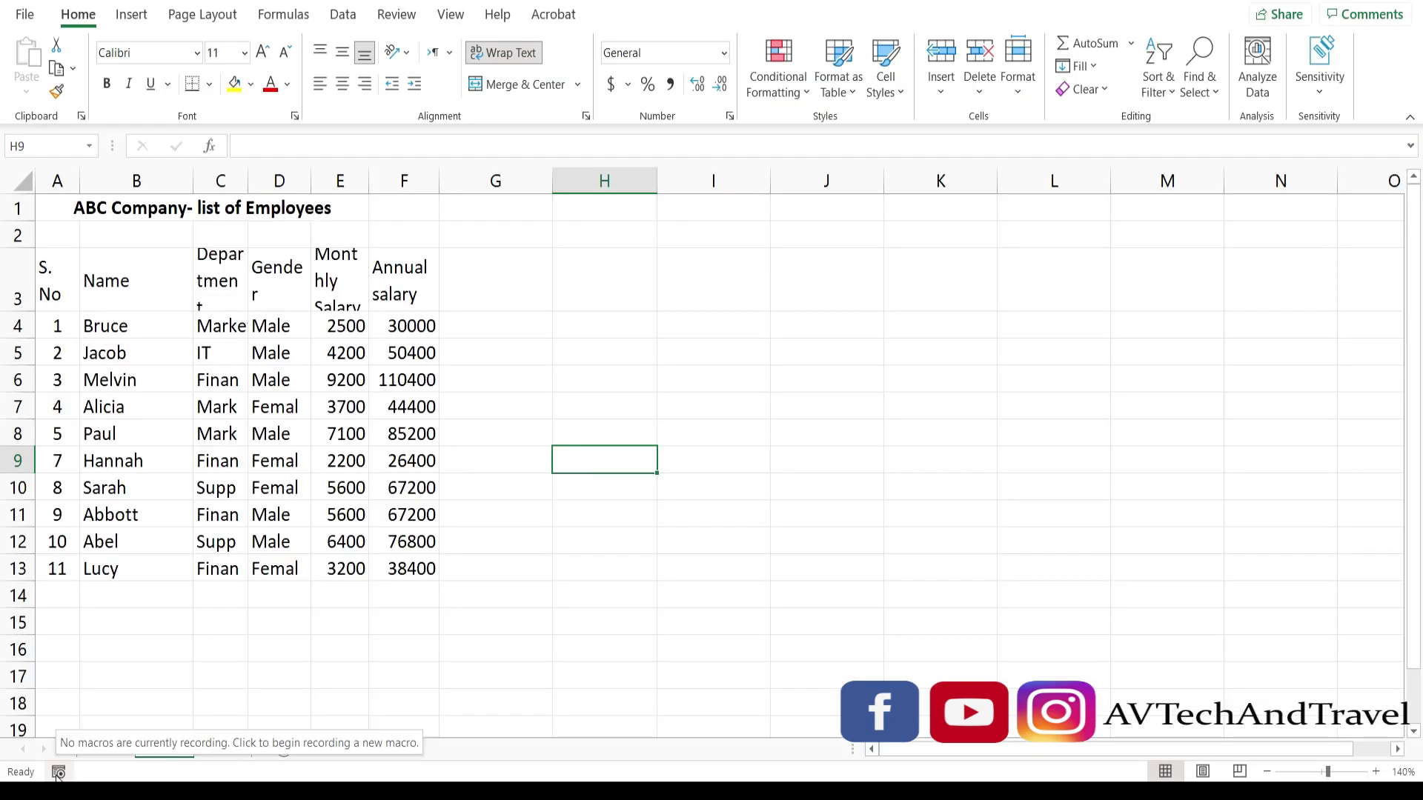
right_click(561, 51)
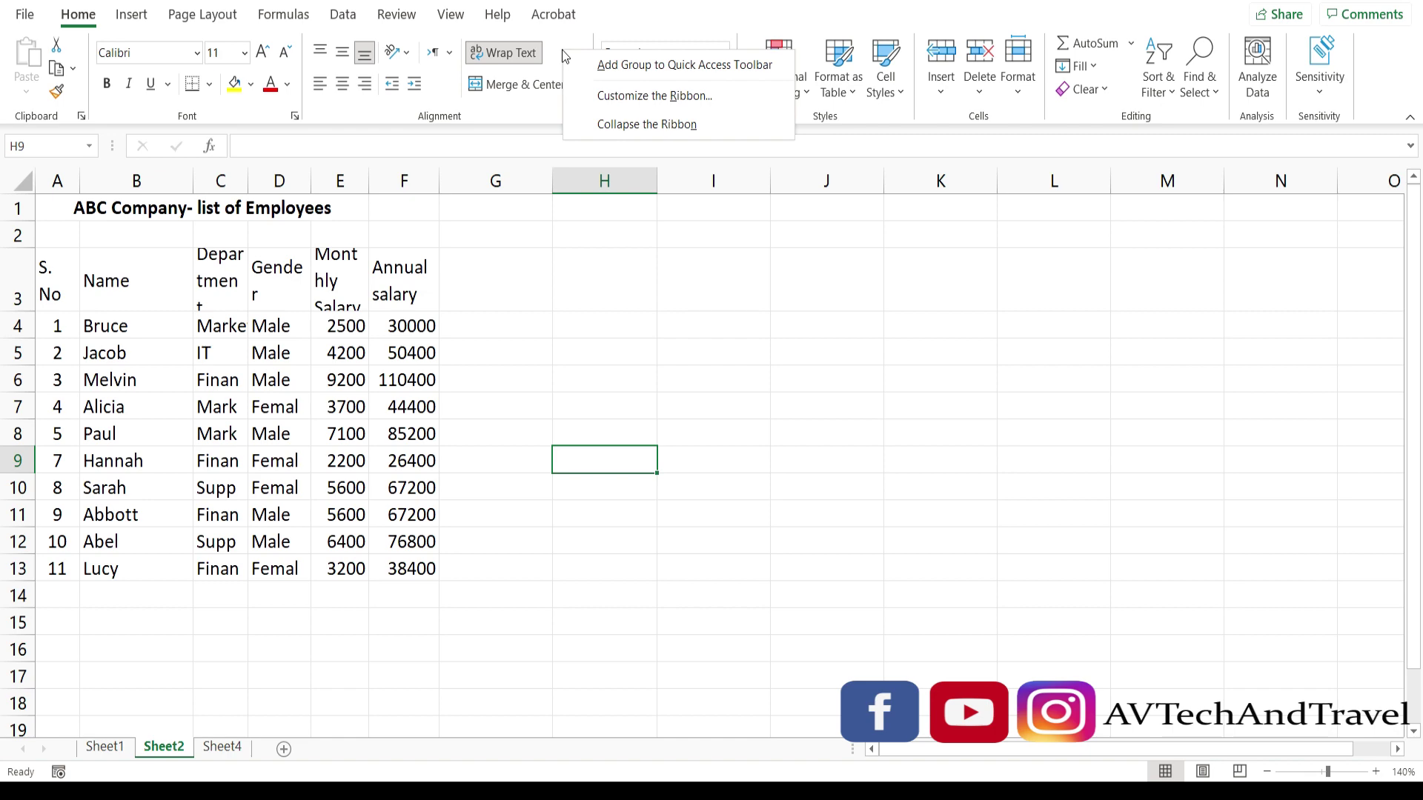
left_click(638, 98)
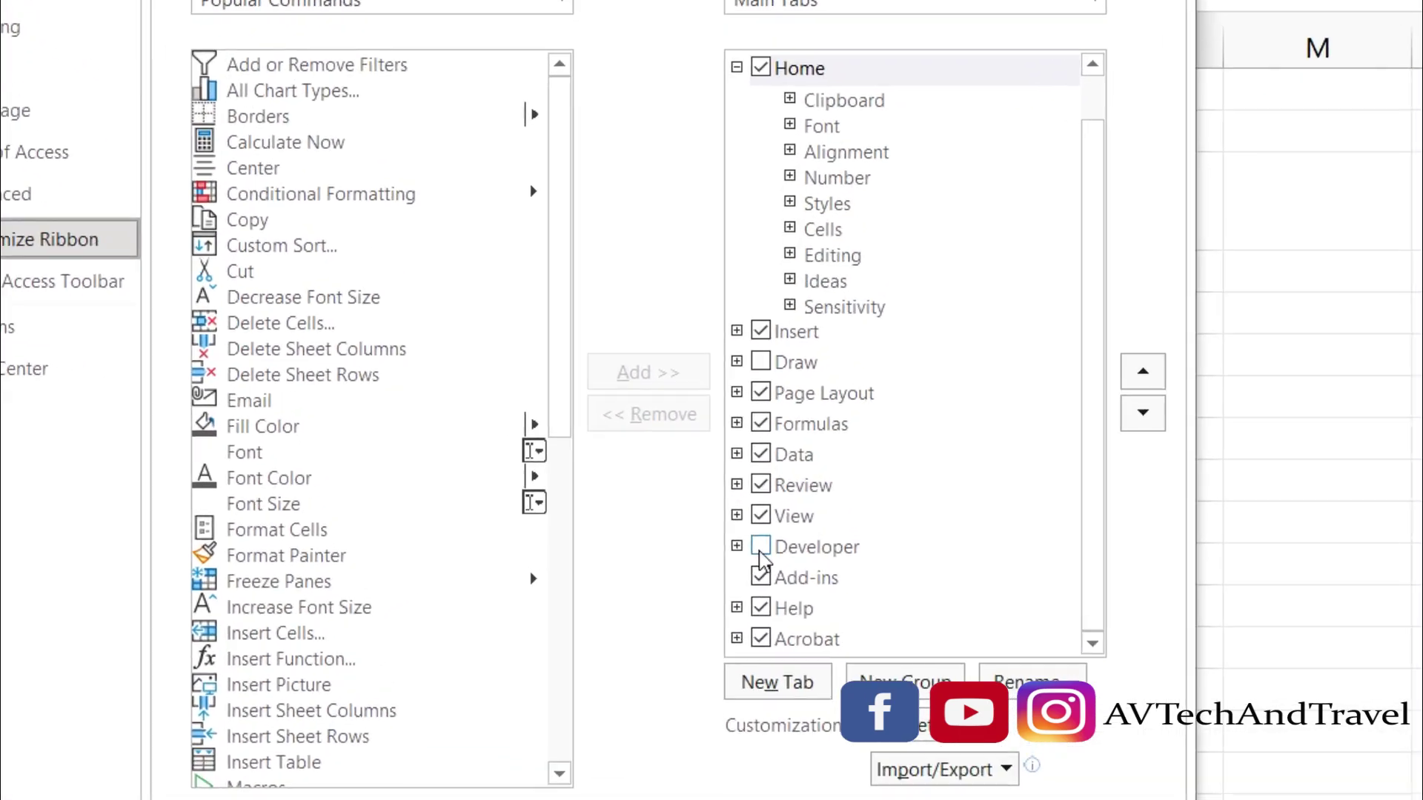
left_click(761, 549)
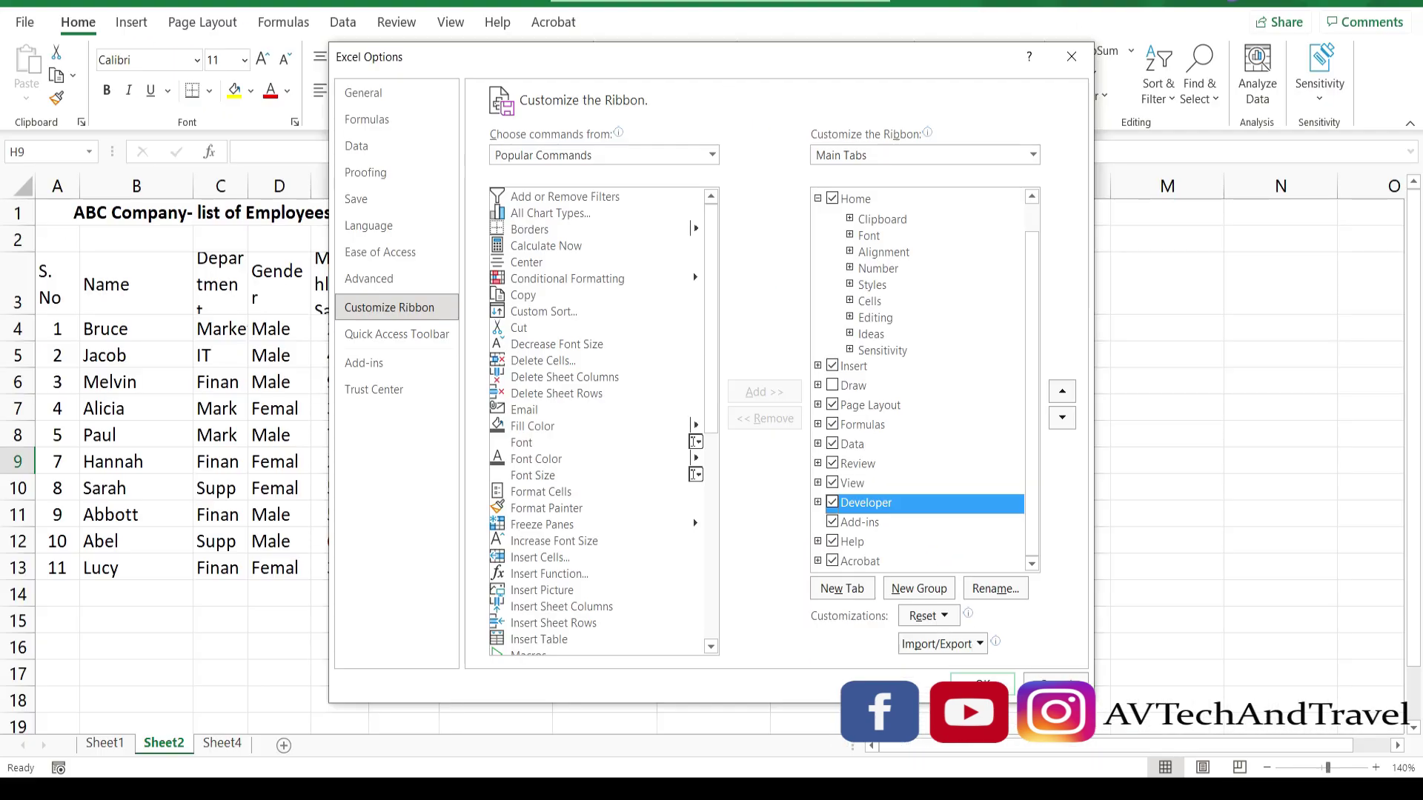
left_click(982, 683)
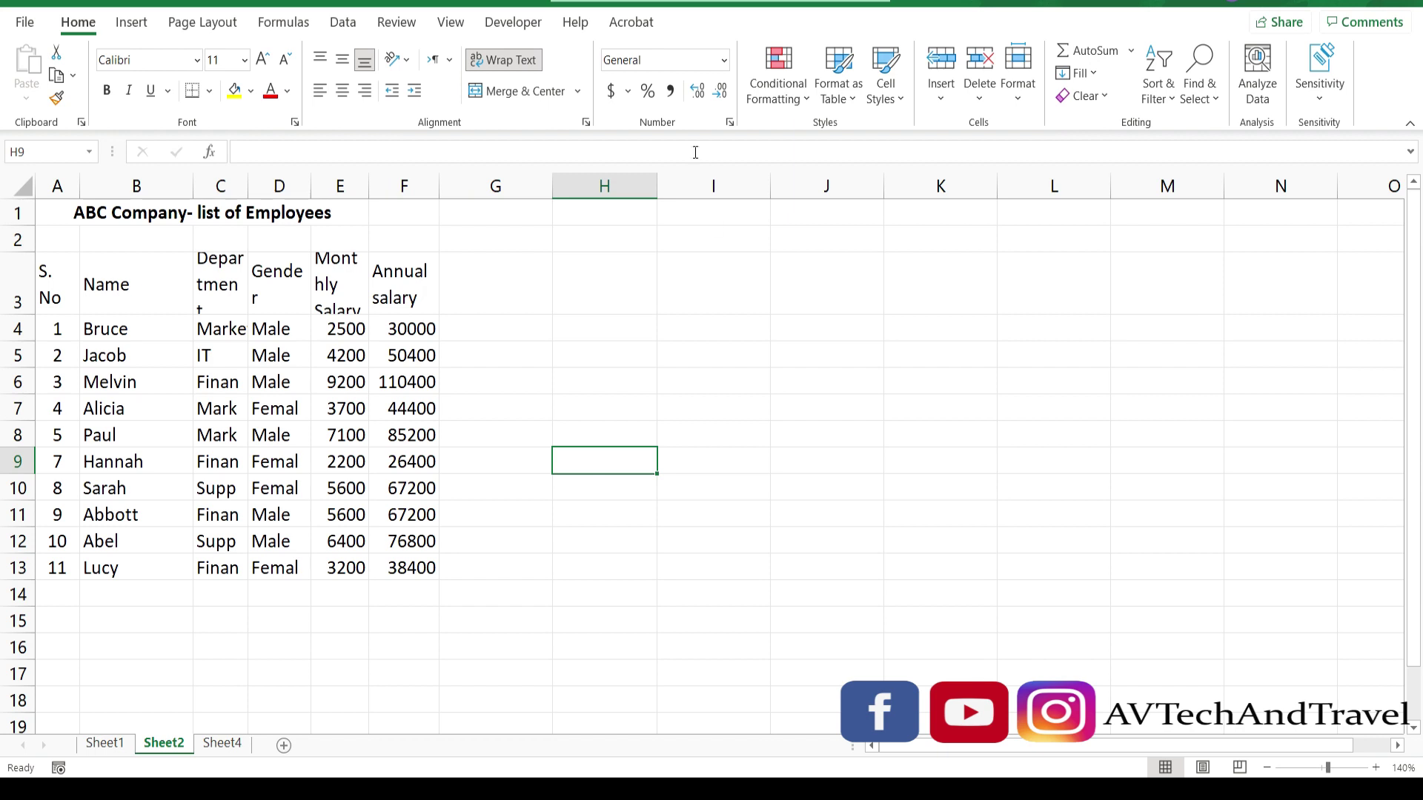
left_click(515, 24)
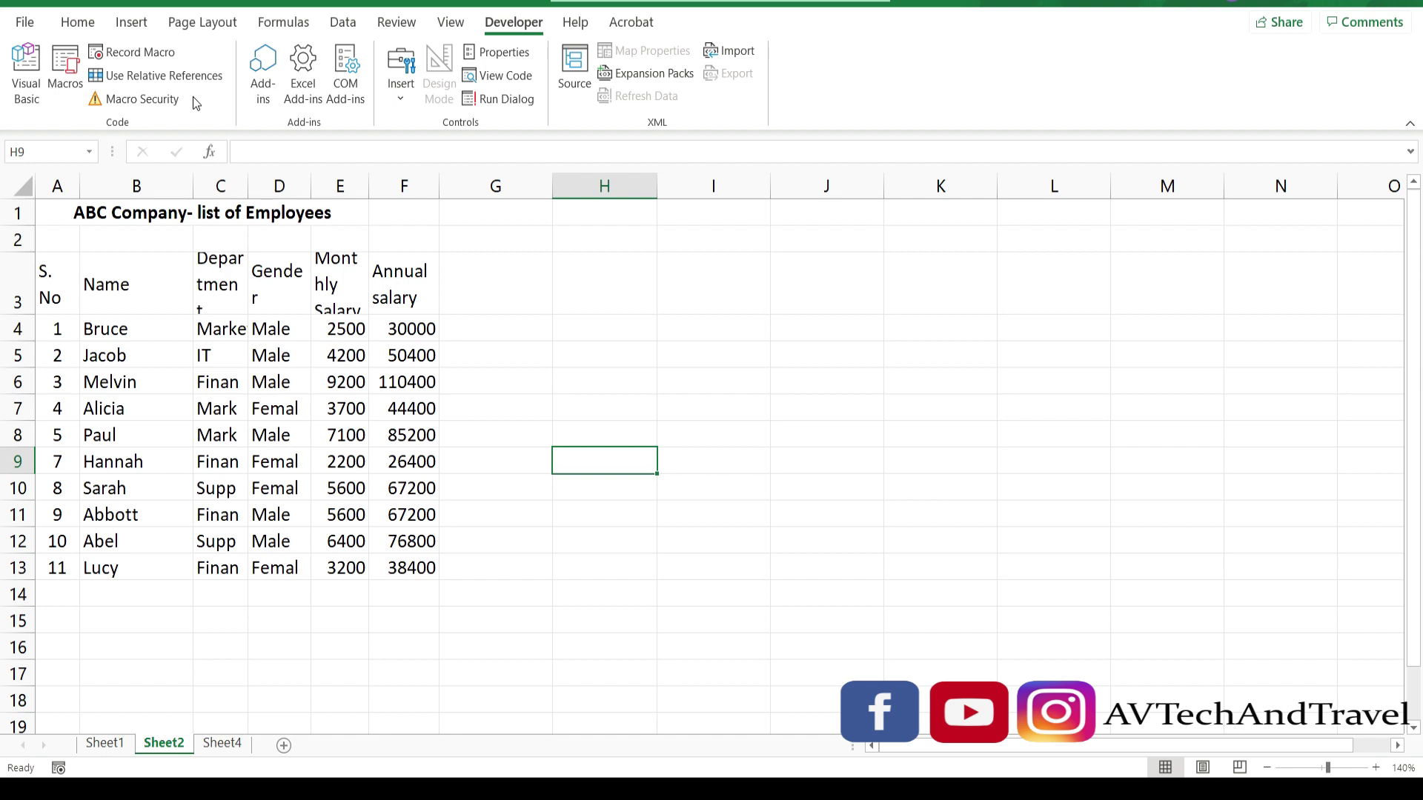
- Add a new worksheet after Sheet2 and make cell A1 the active cell
left_click(283, 751)
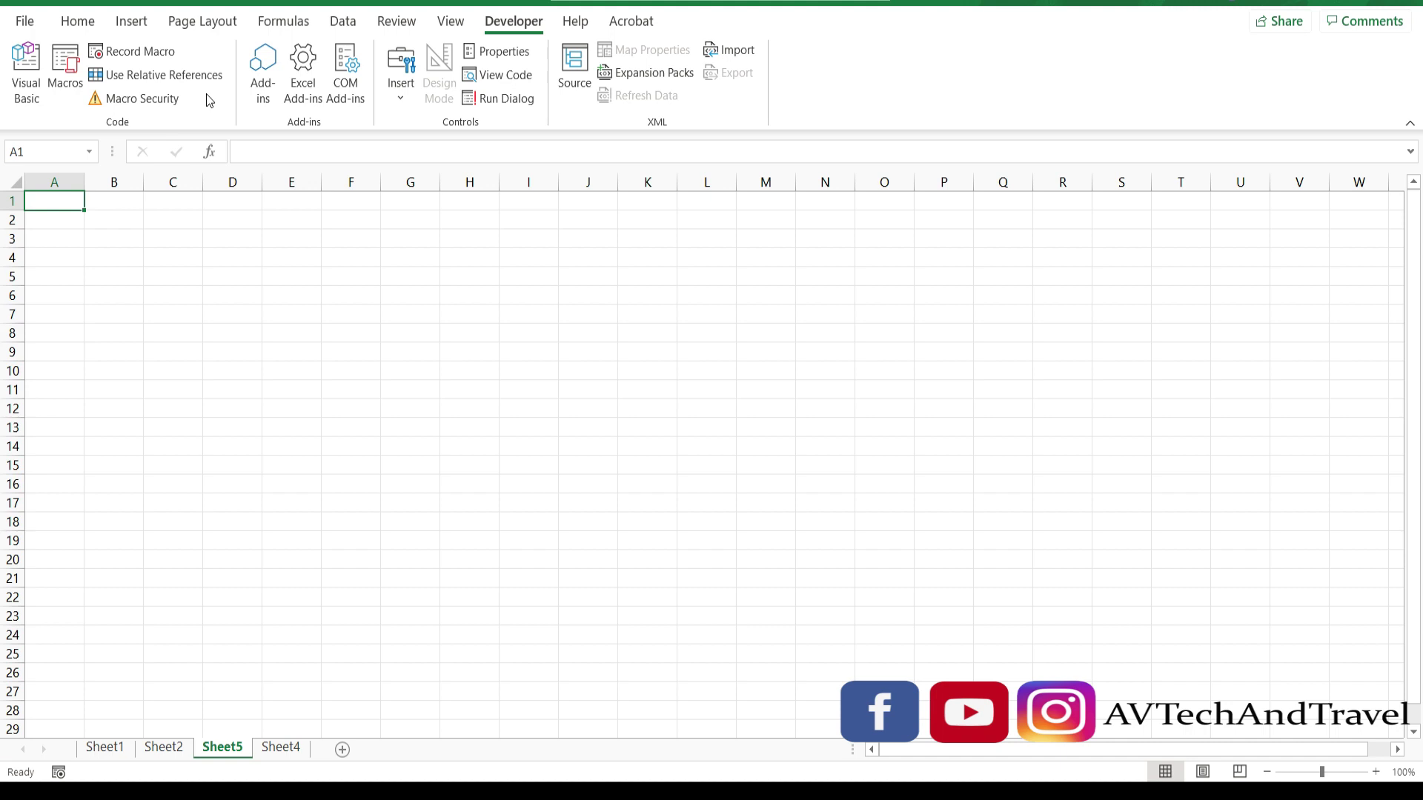
double_click(48, 204)
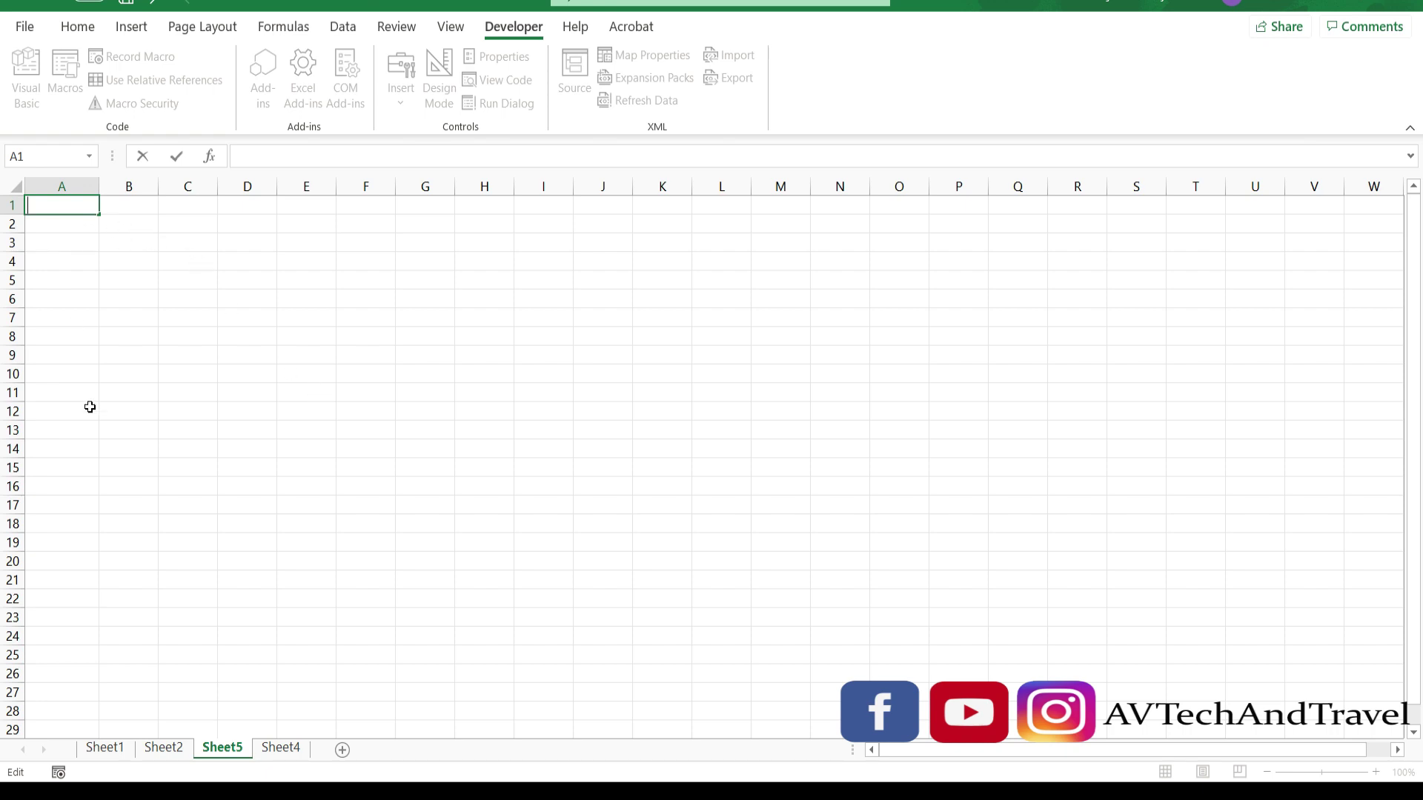
left_click(111, 381)
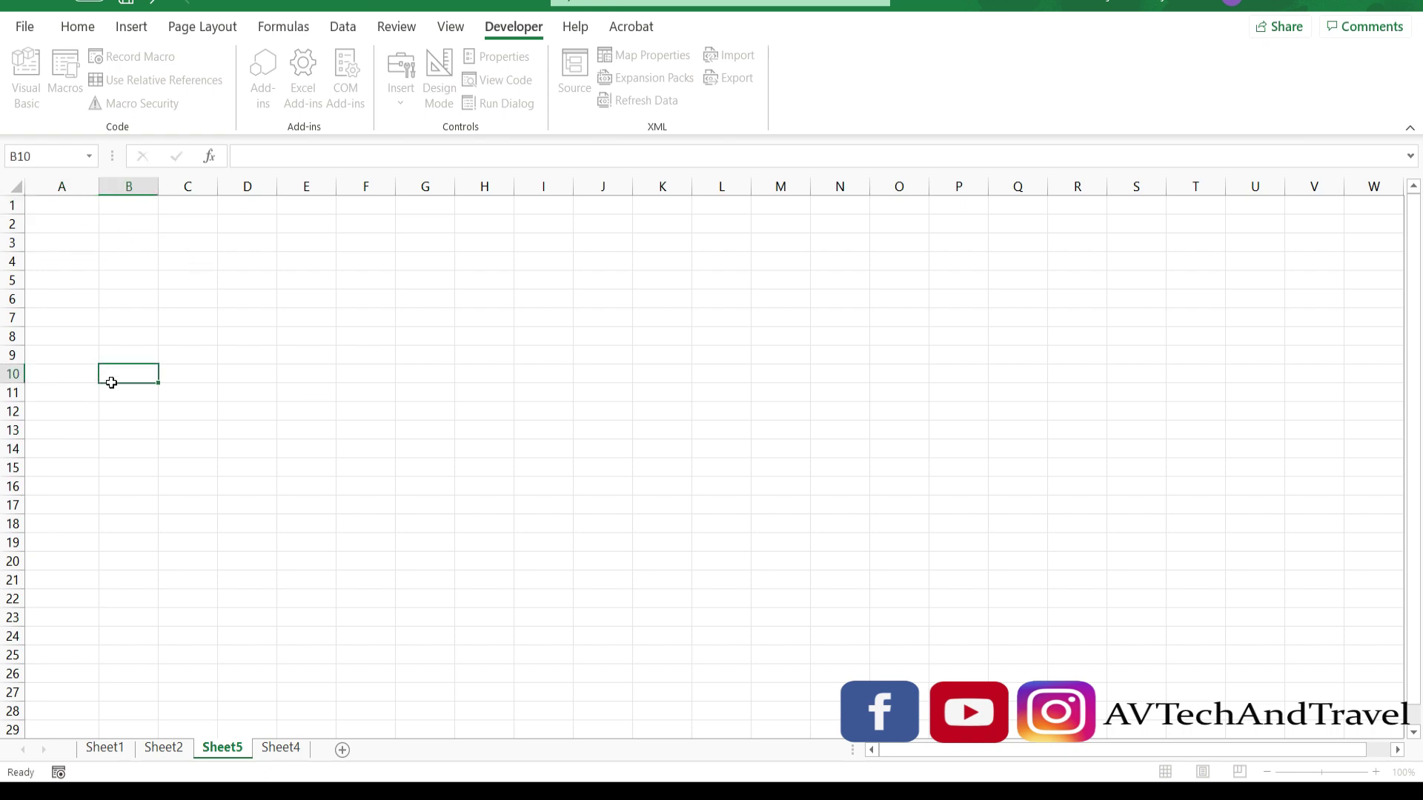
left_click(75, 206)
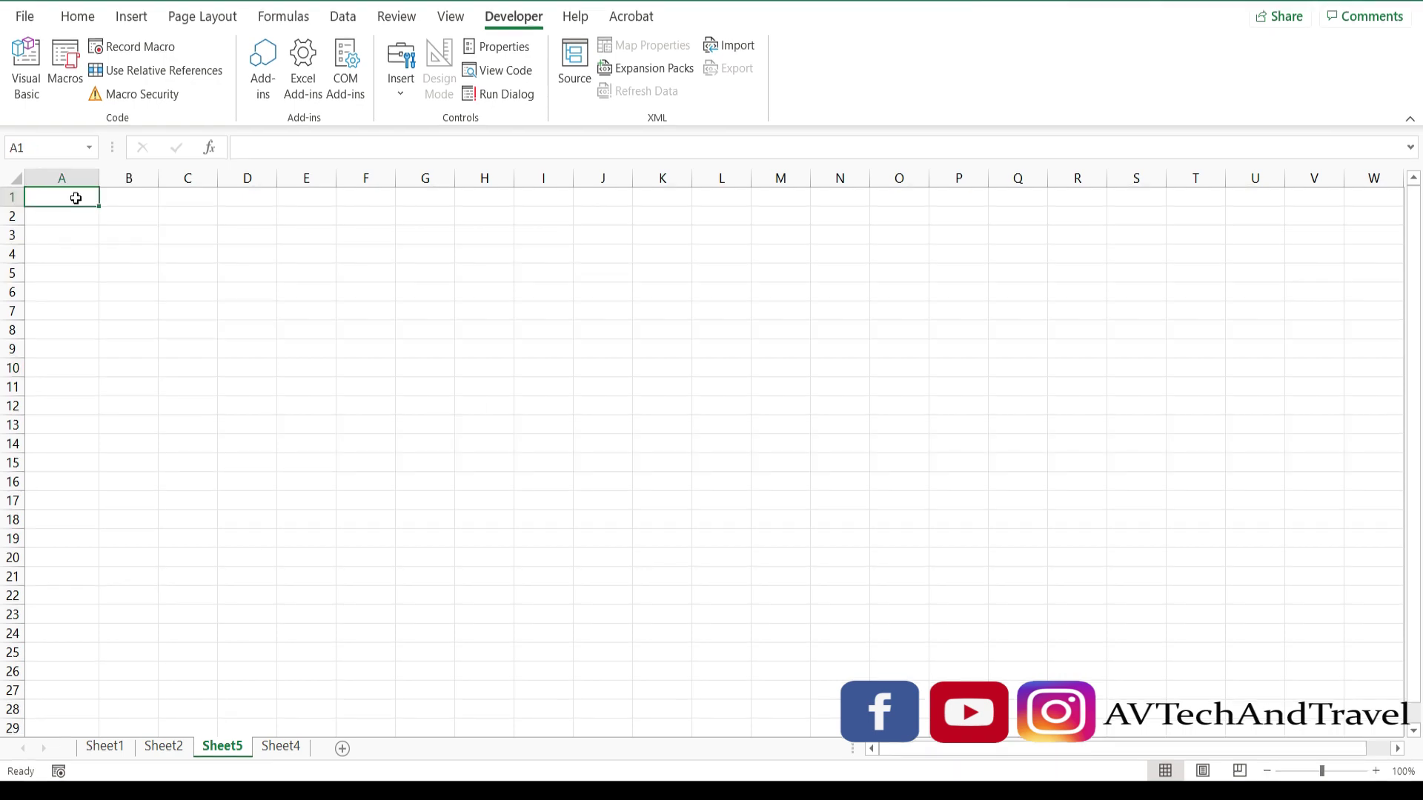
- Start recording a macro named Macro1abs, stored in This Workbook, with J as its shortcut letter
left_click(156, 56)
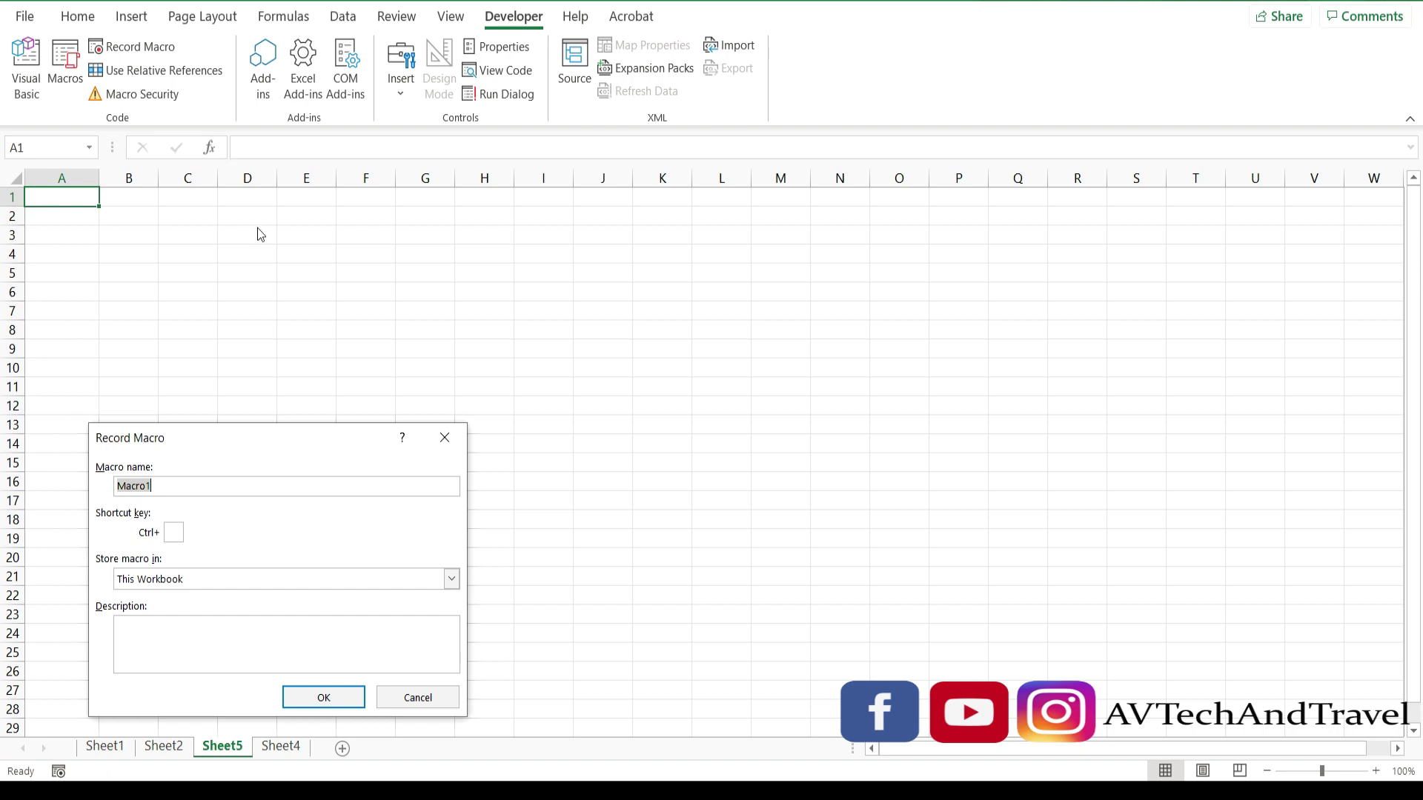
left_click(171, 492)
type("abs")
left_click(354, 582)
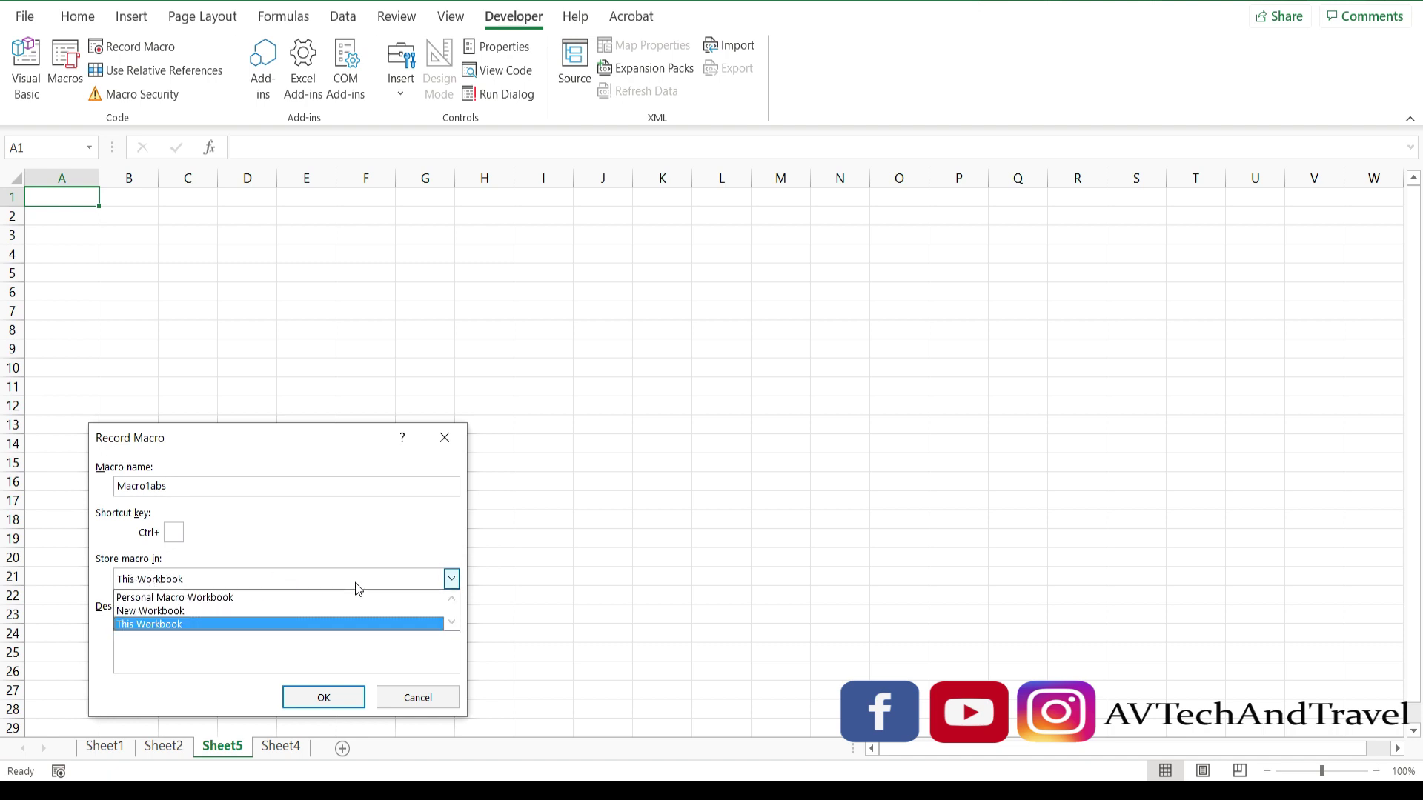
left_click(235, 627)
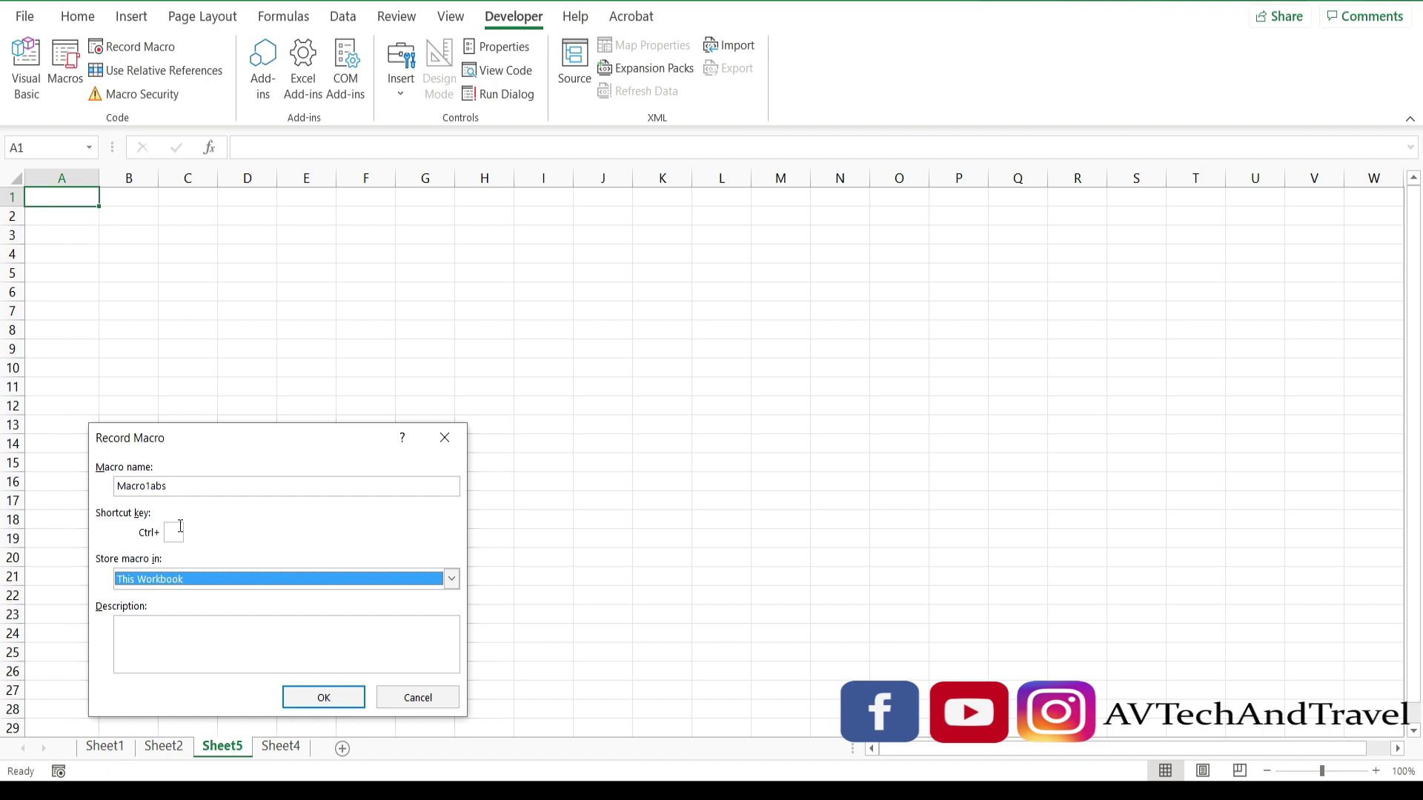
left_click(180, 527)
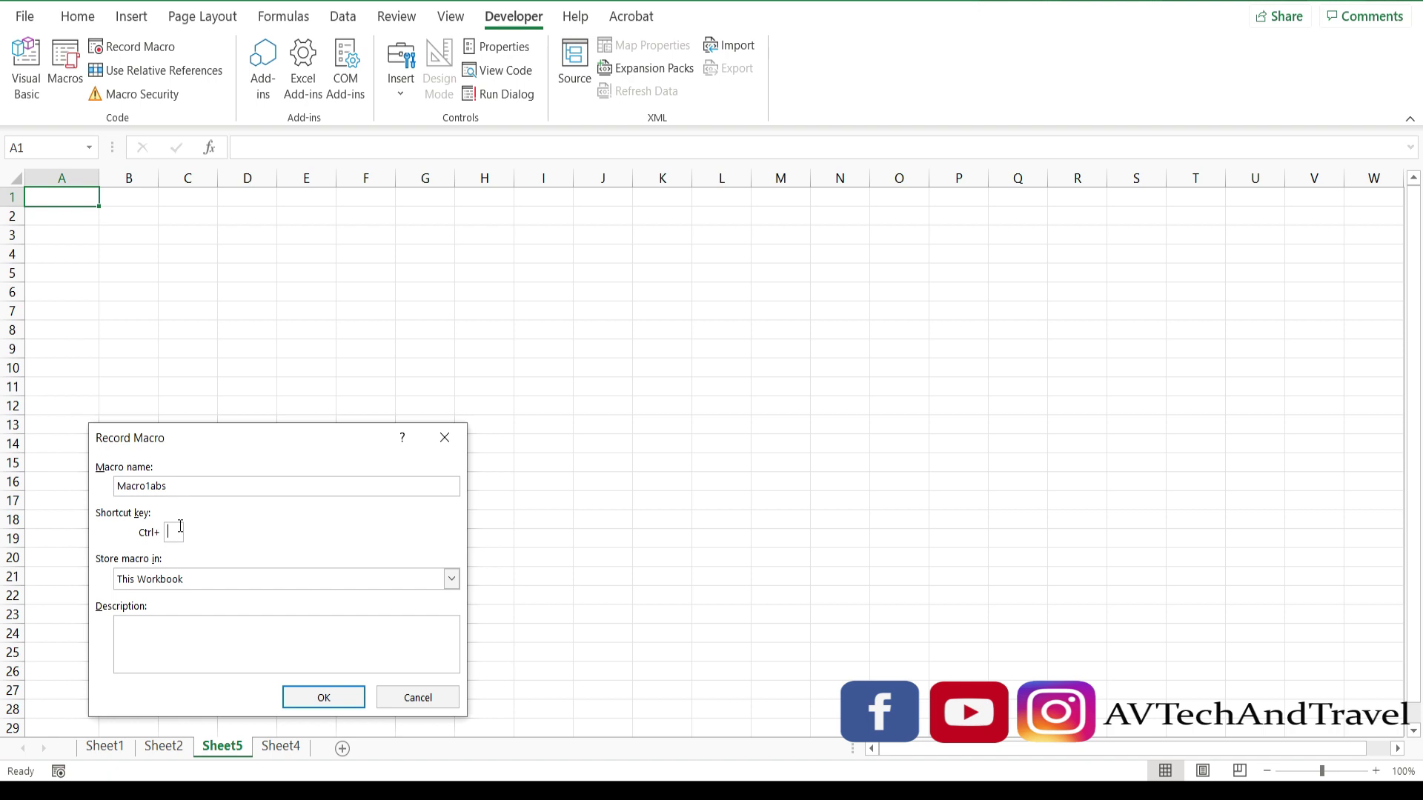
type("J")
left_click(304, 700)
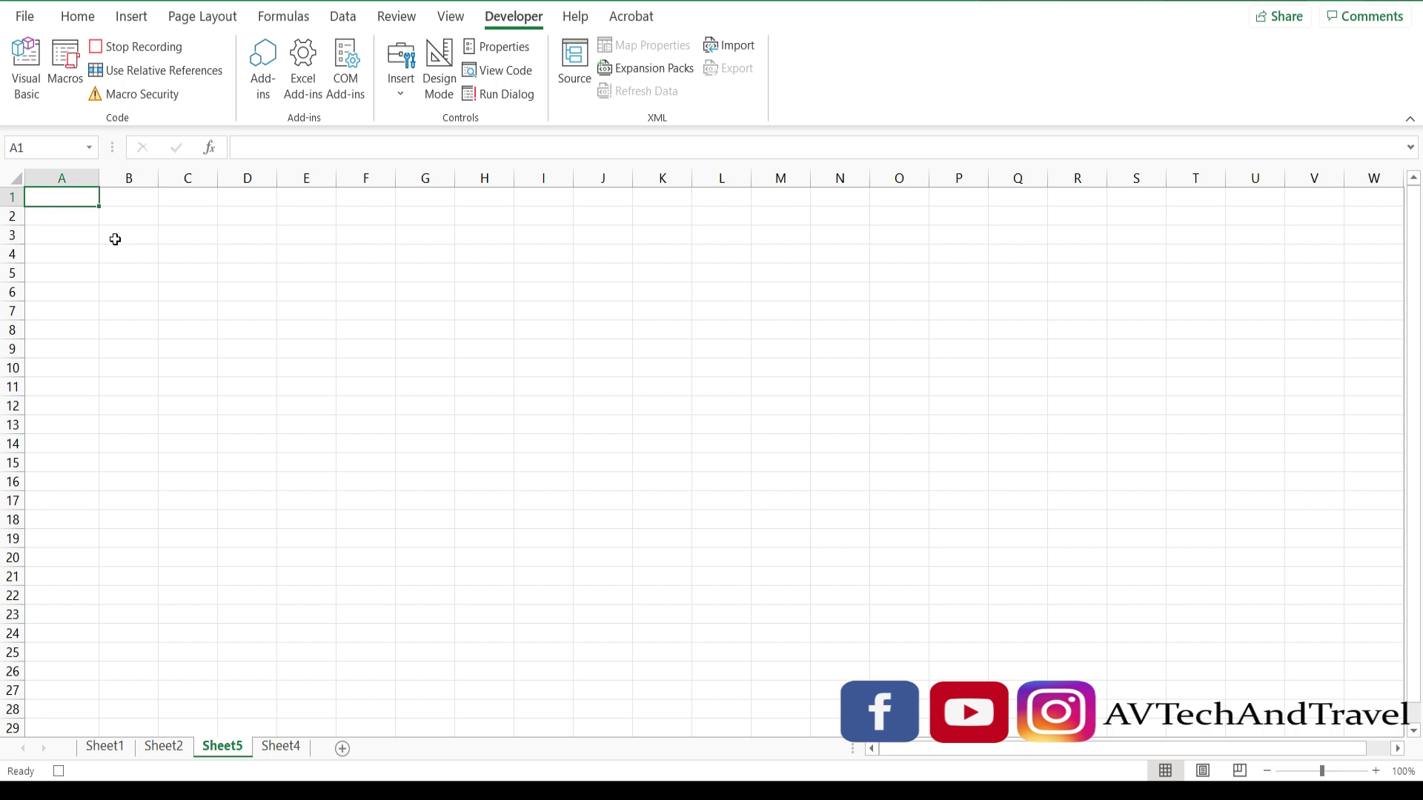
- Record the headings Department in A1 and Salary in B1, finish on cell B1, and stop the macro recording
double_click(64, 197)
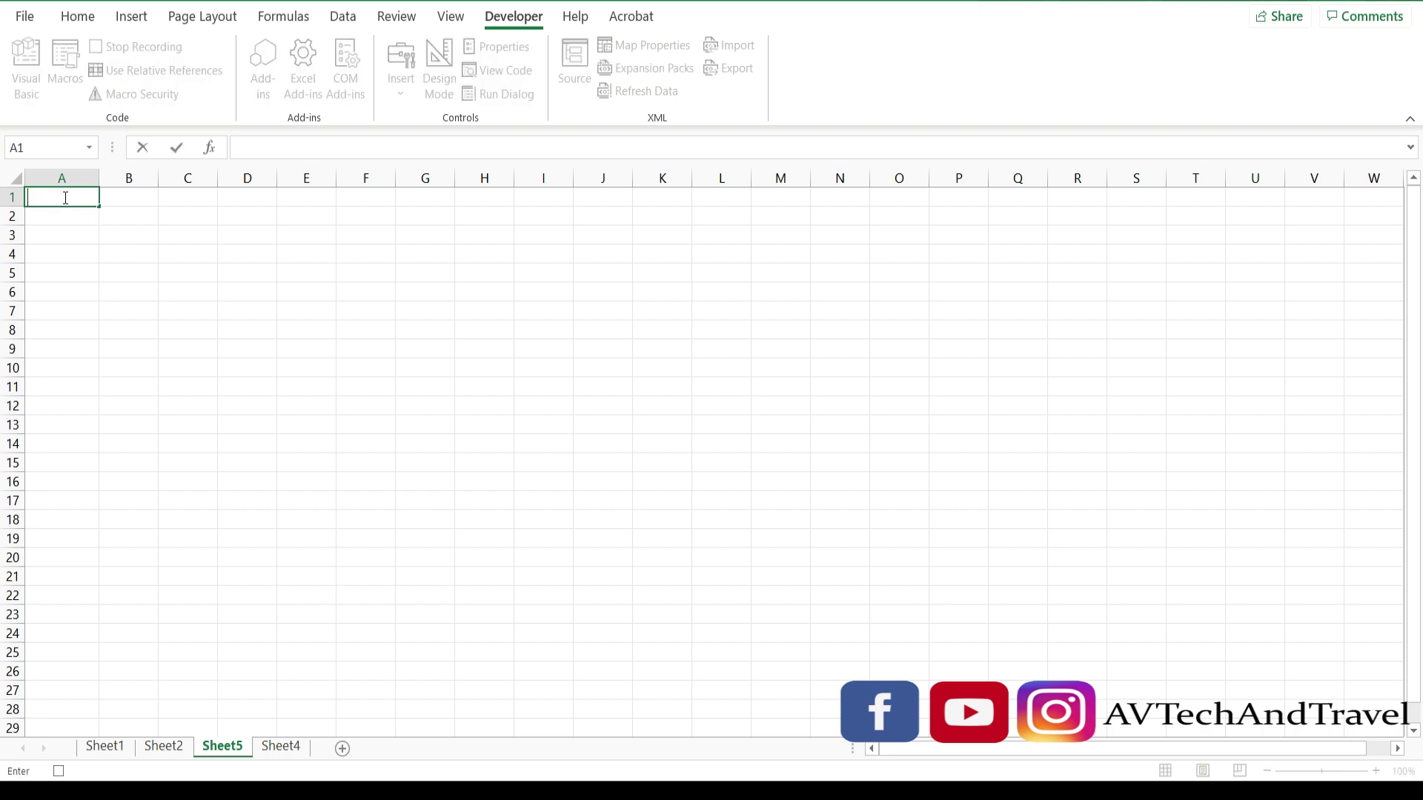
type("Department")
key("Tab")
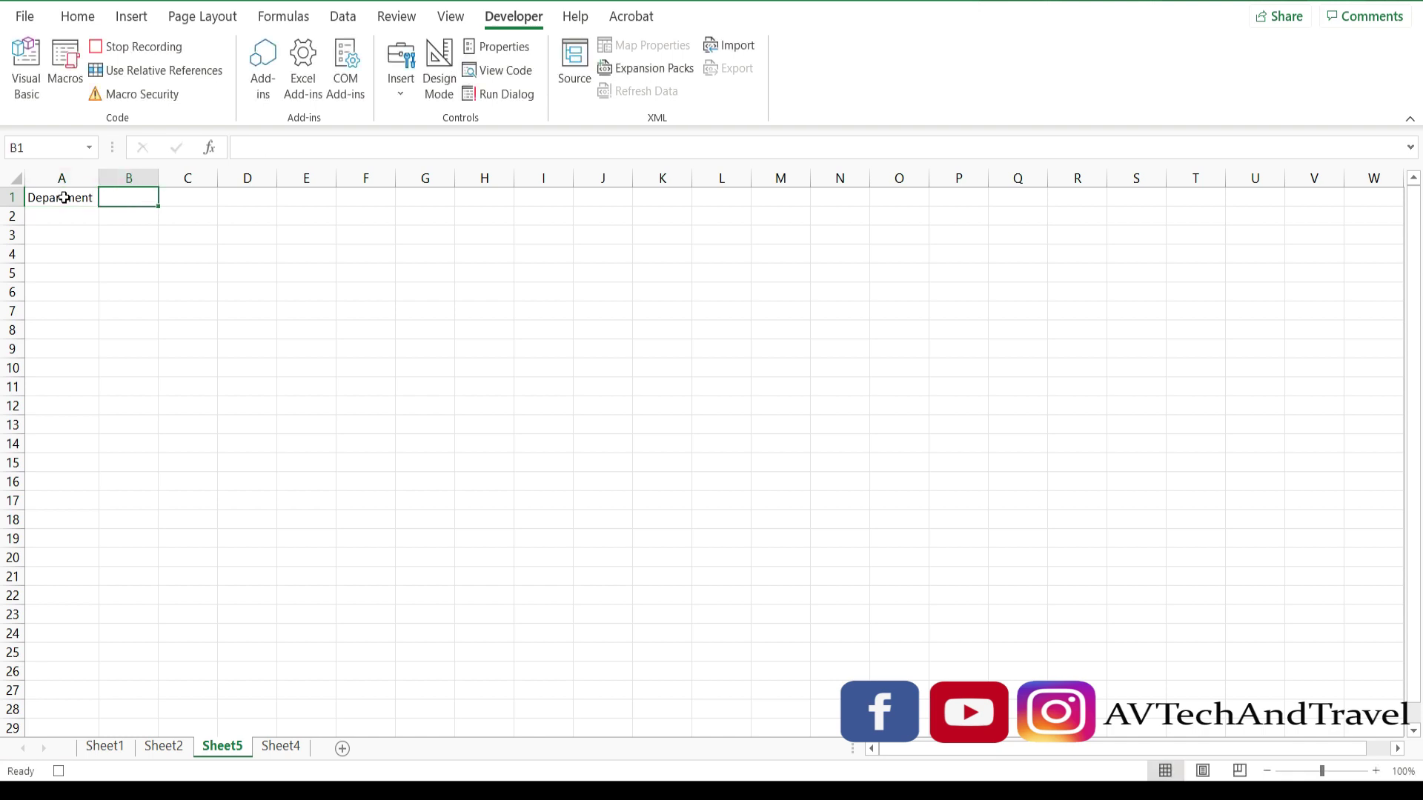
type("Salary")
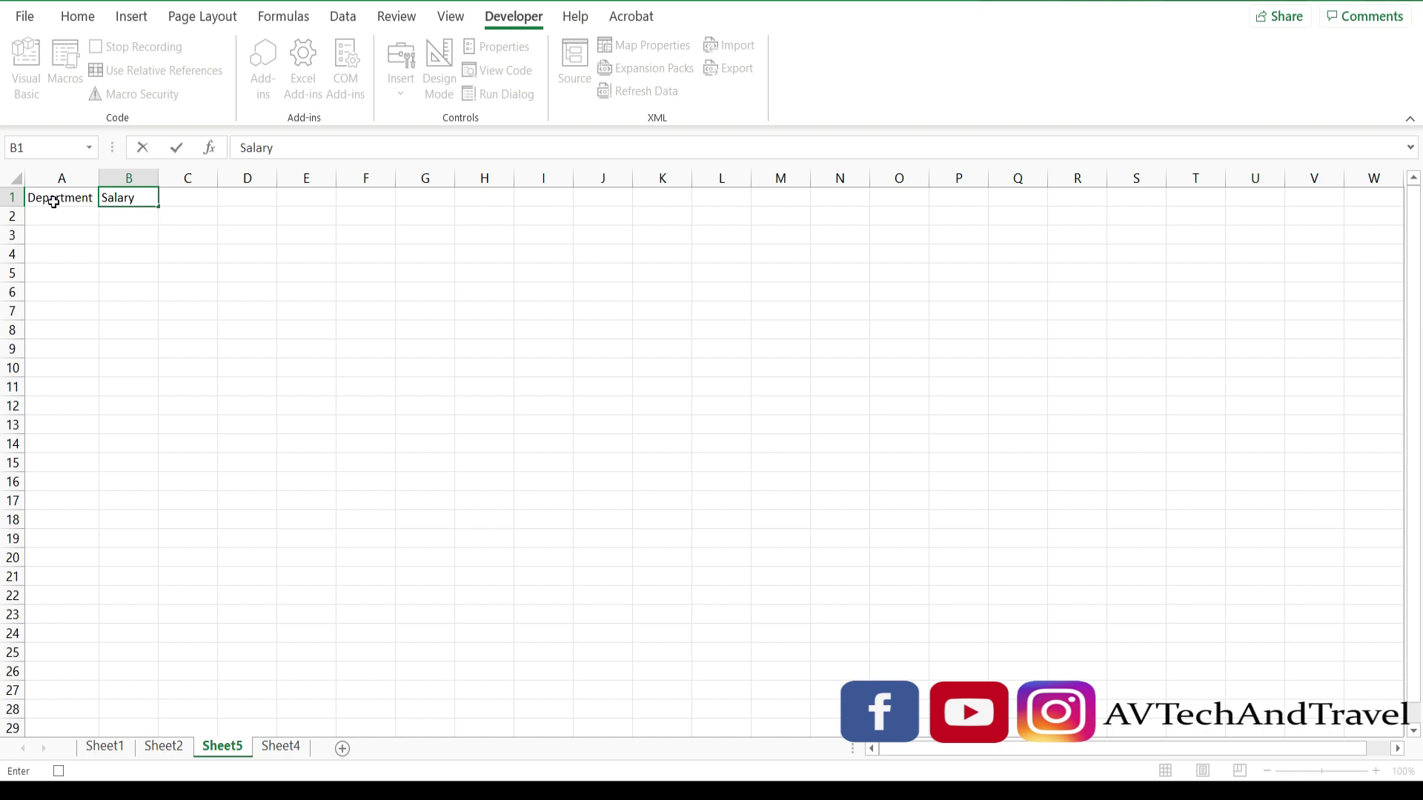
left_click(170, 205)
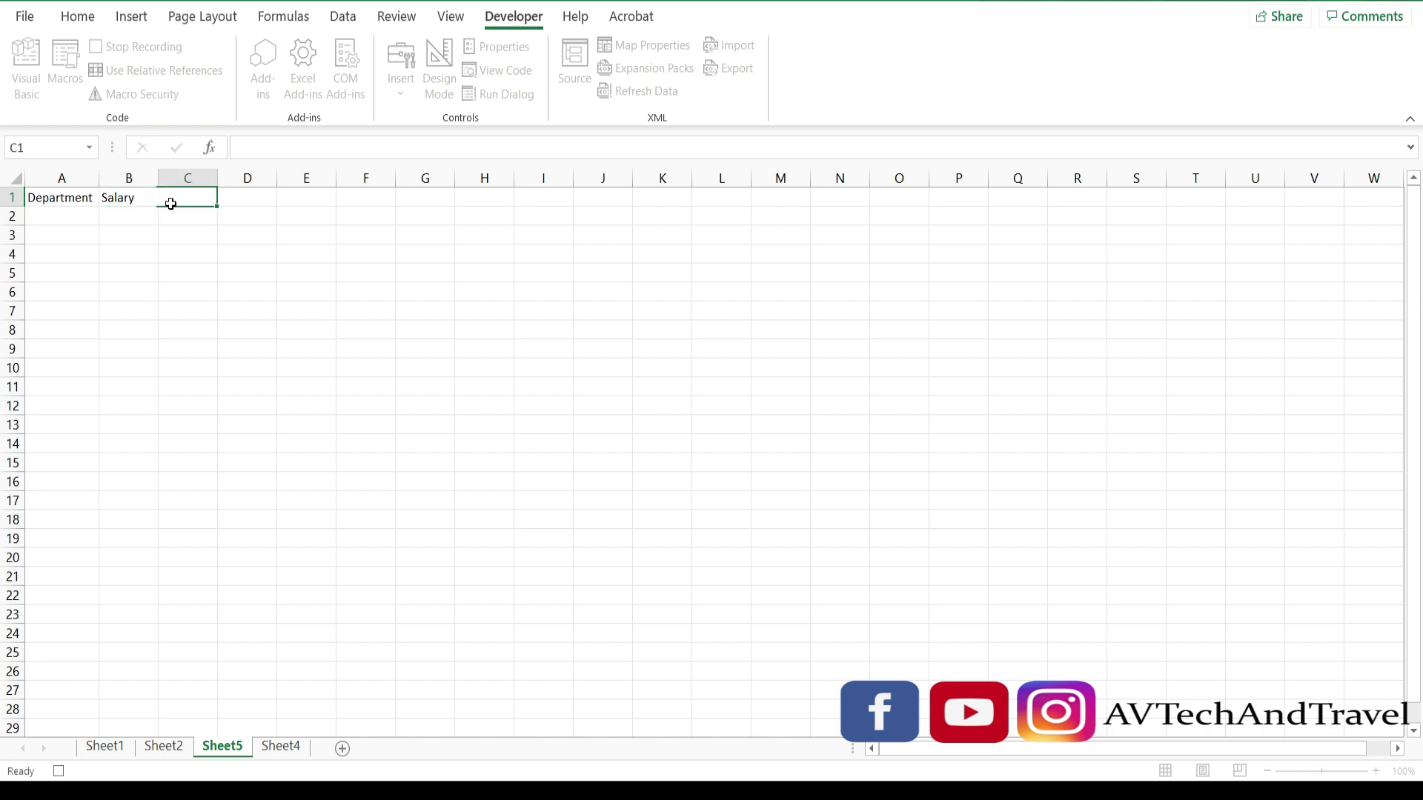
left_click(146, 196)
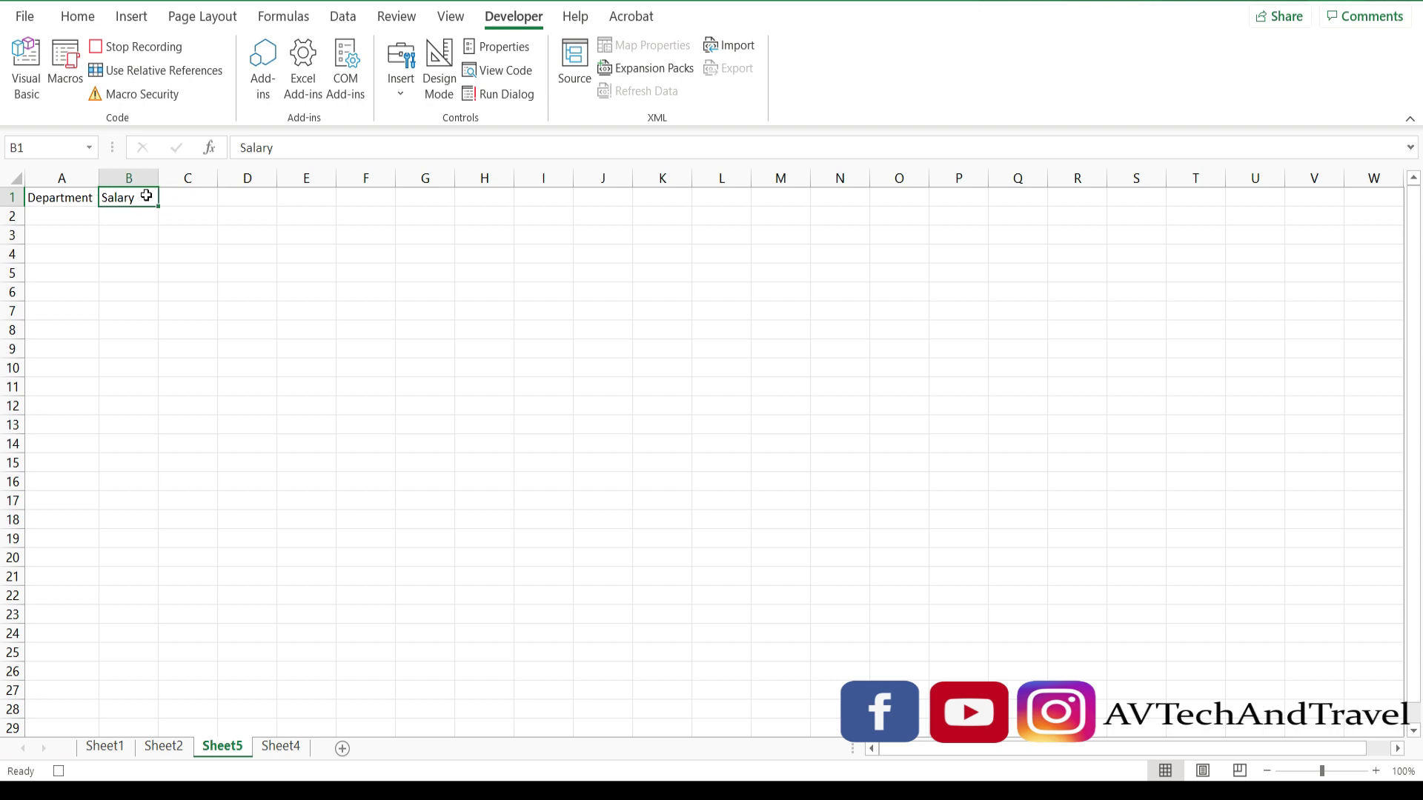
left_click(156, 49)
- Run the Macro1abs macro from the macro list with cell F9 as the active cell
left_click(70, 72)
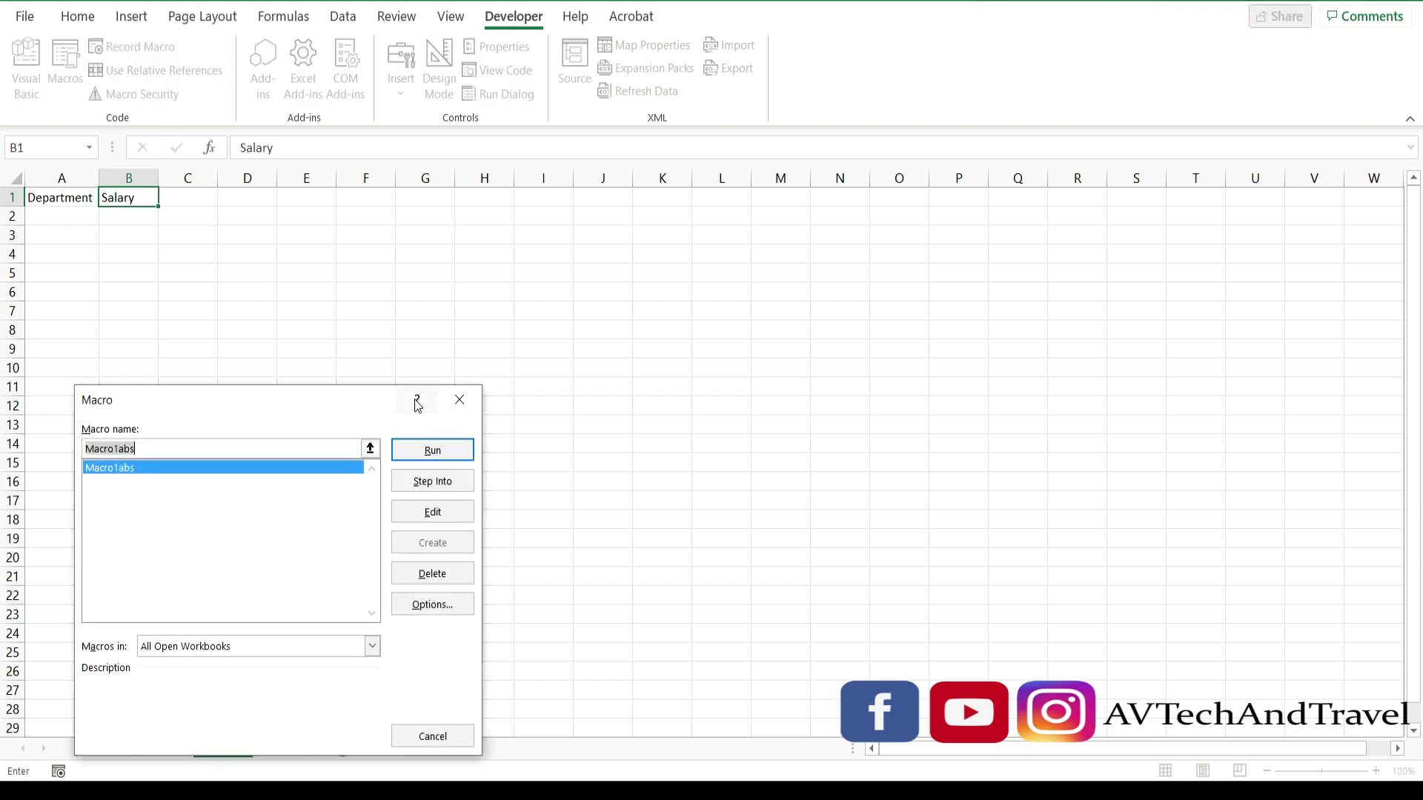
left_click(457, 399)
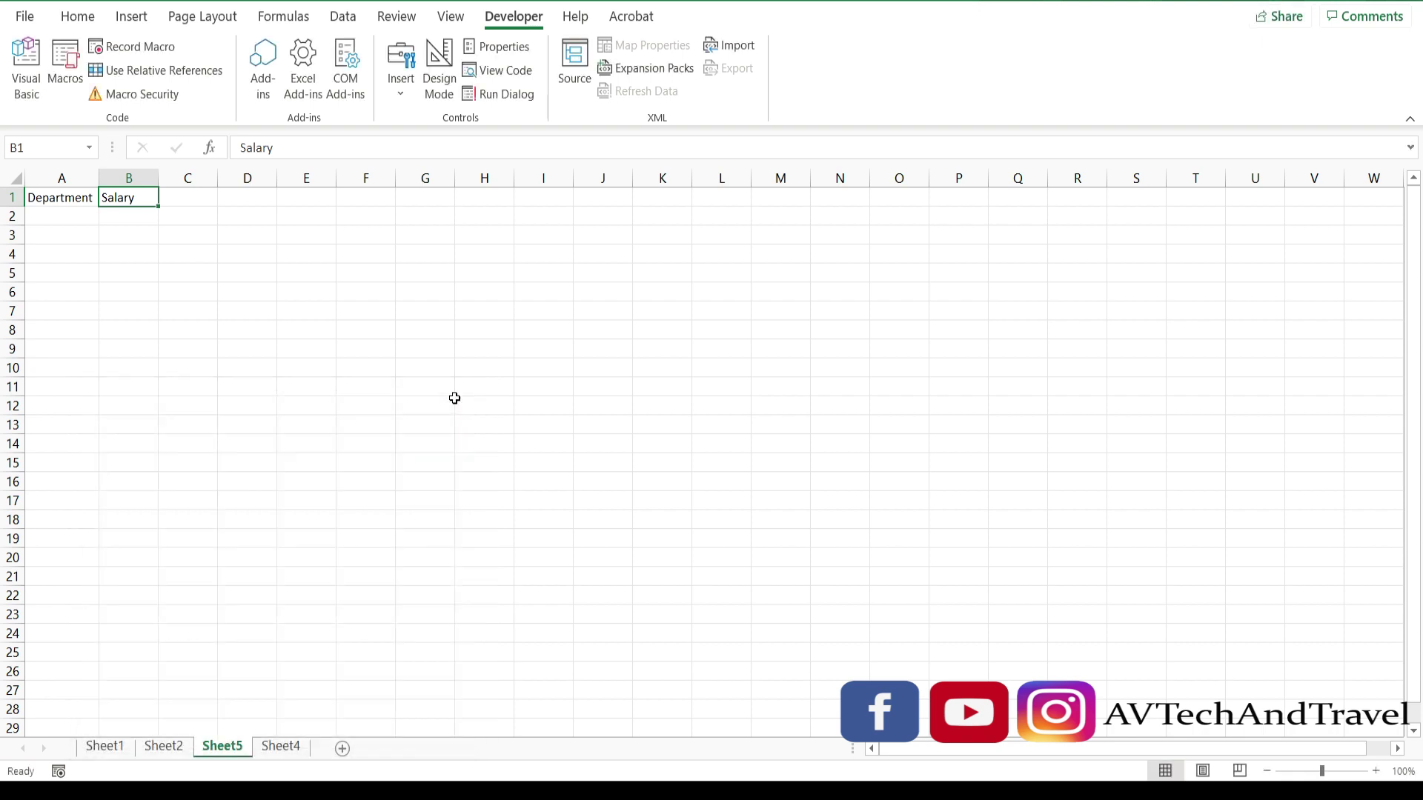
left_click(375, 342)
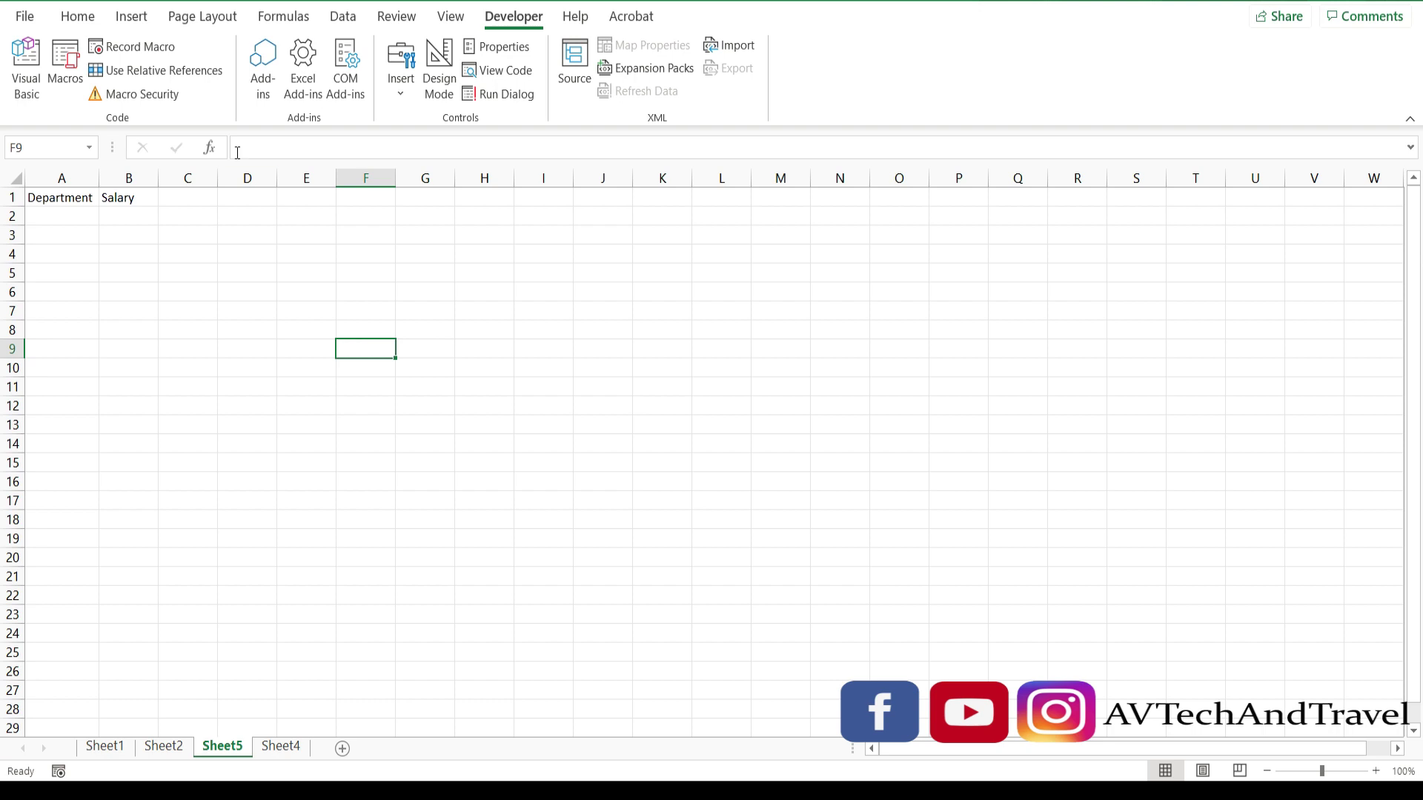
left_click(65, 56)
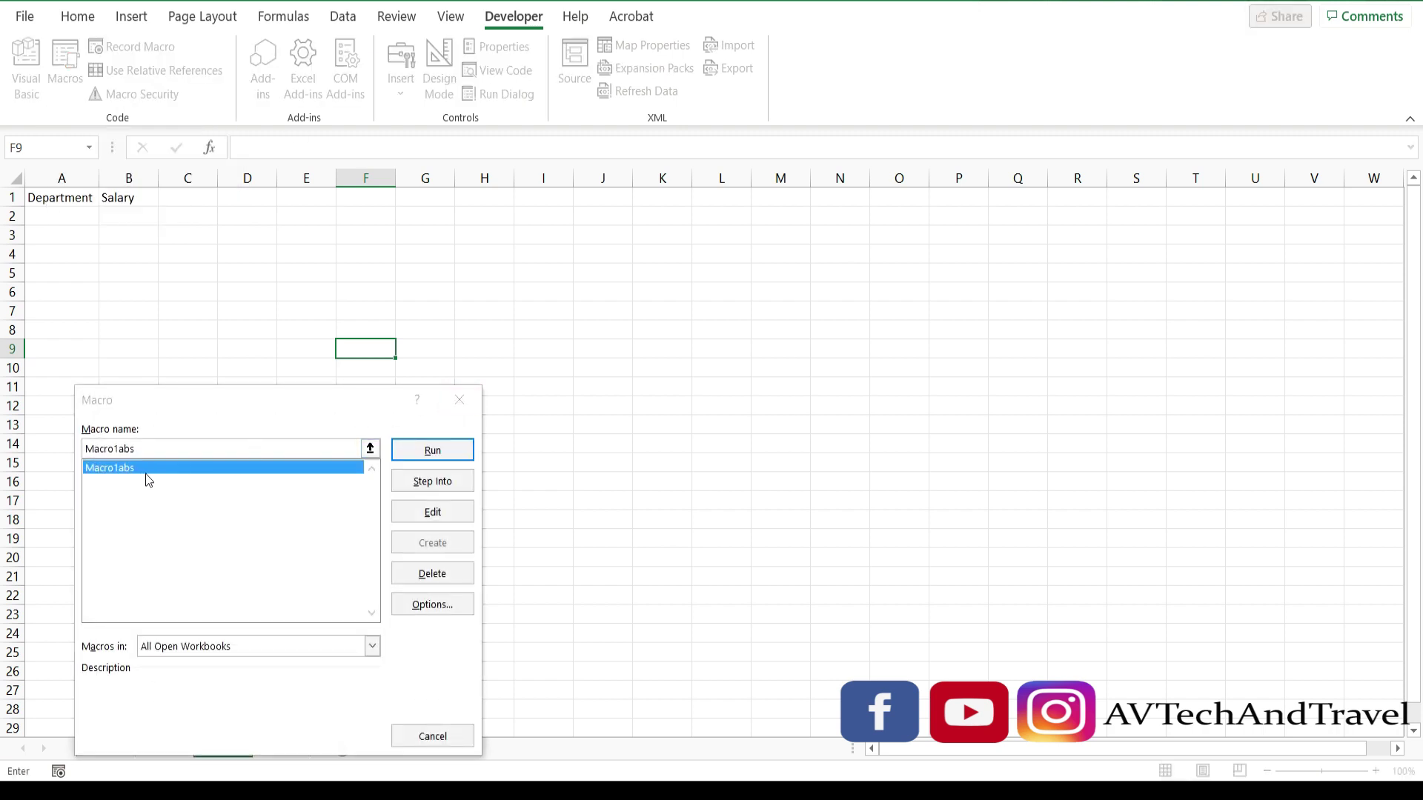
left_click(433, 453)
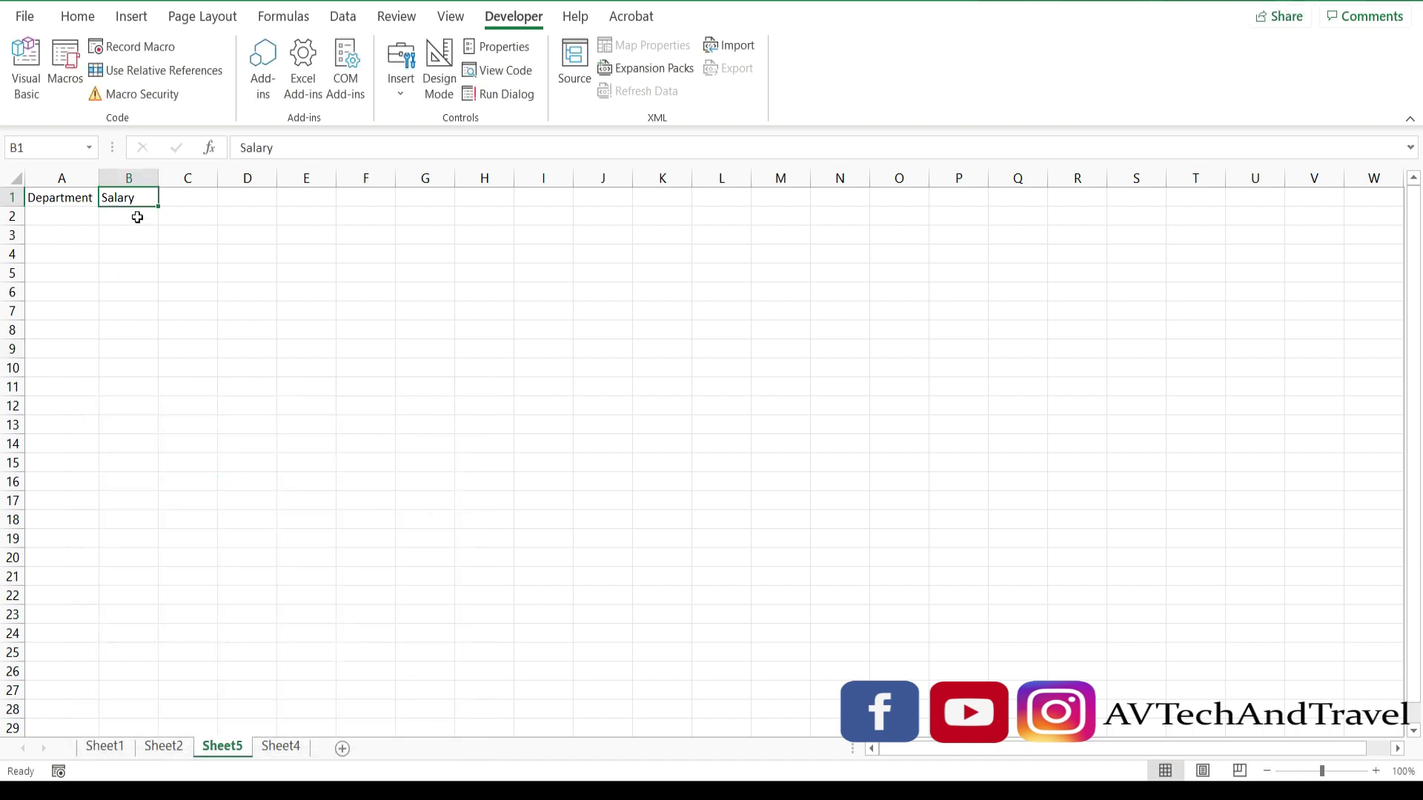
- Clear the Salary heading from cell B1 and the Department heading from cell A1
double_click(149, 192)
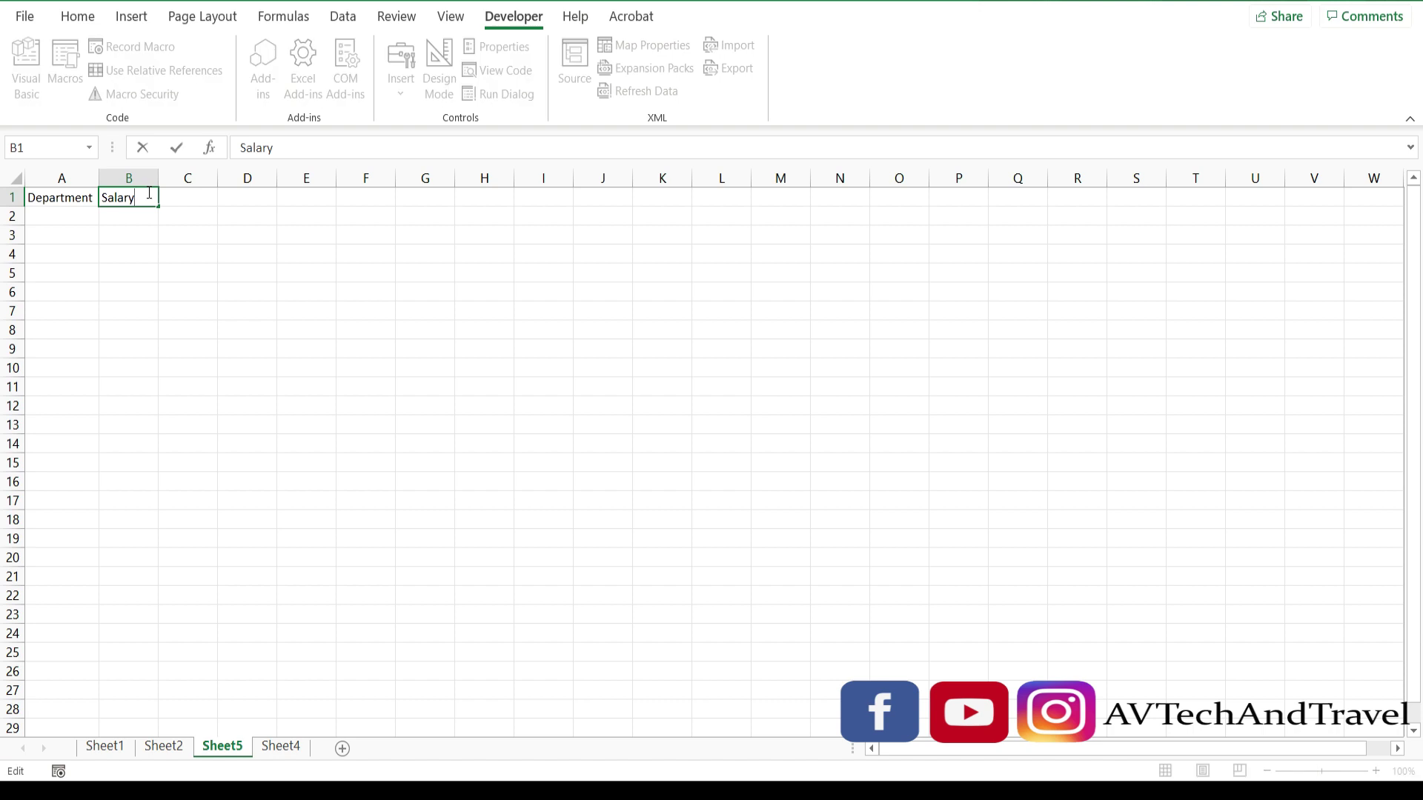
key("BackSpace")
key("BackSpace")
key("BackSpace")
key("BackSpace")
double_click(91, 197)
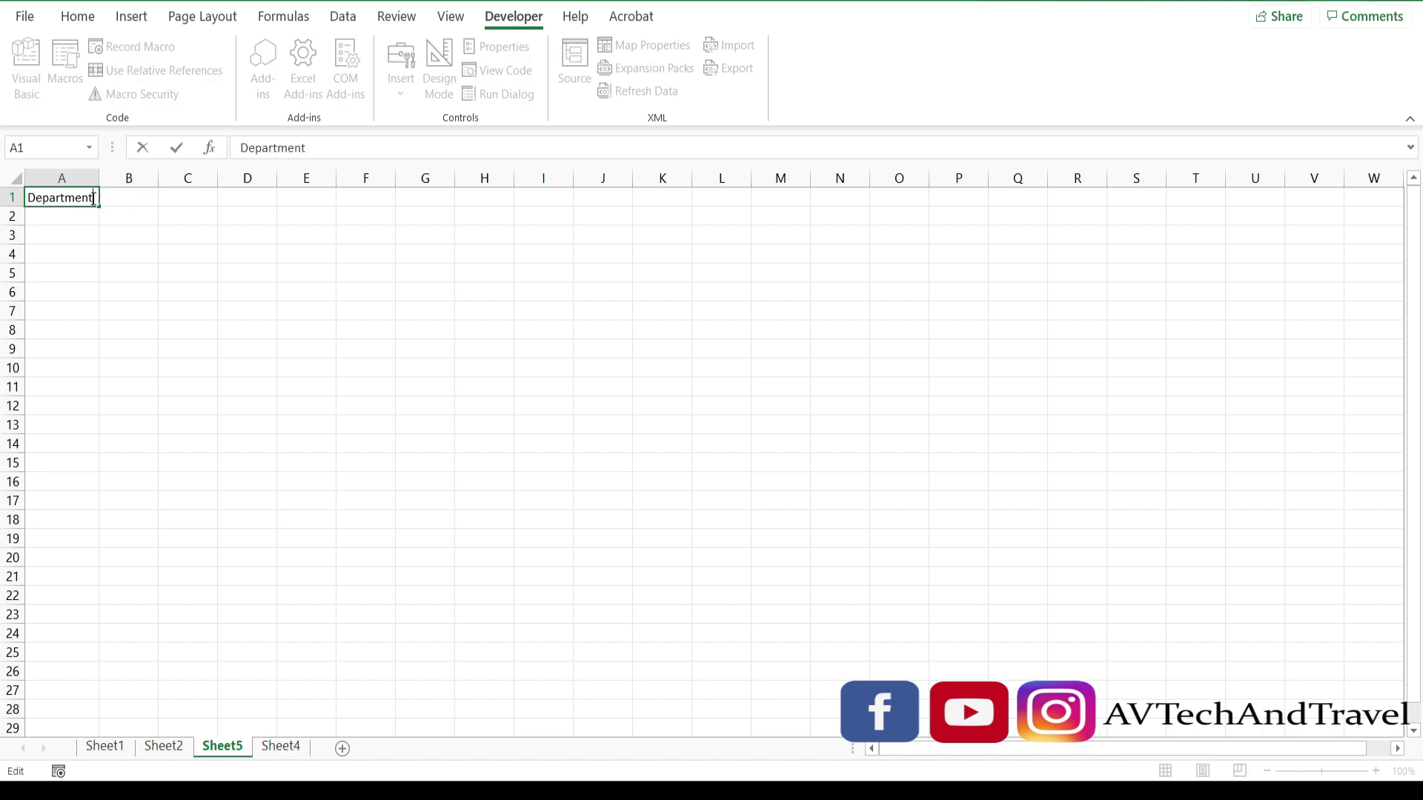
key("BackSpace")
key("BackSpace")
key("BackSpace")
key("BackSpace")
key("BackSpace")
key("BackSpace")
key("BackSpace")
key("BackSpace")
key("BackSpace")
- Run Macro1abs through its assigned shortcut with cell E7 as the active cell
left_click(326, 308)
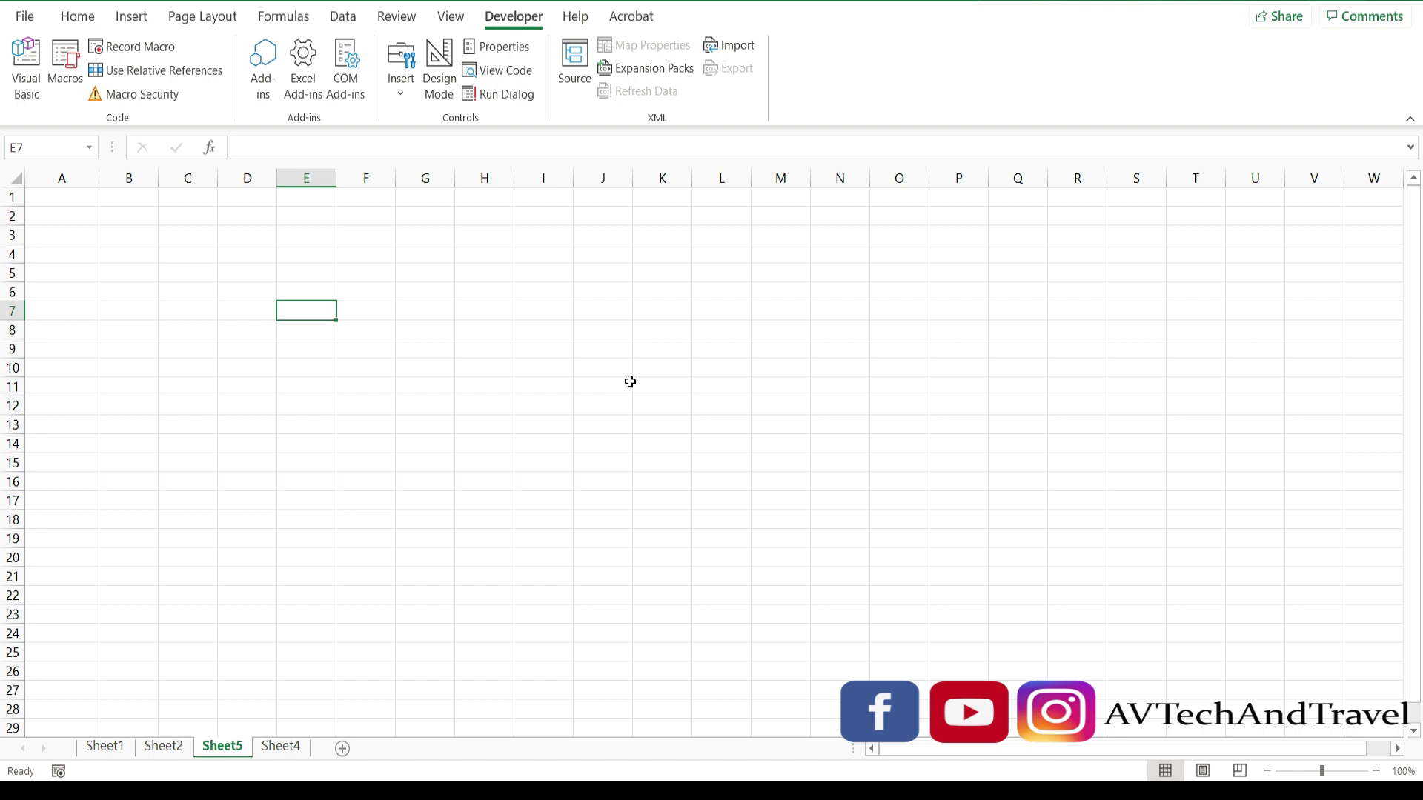
key("ctrl+q")
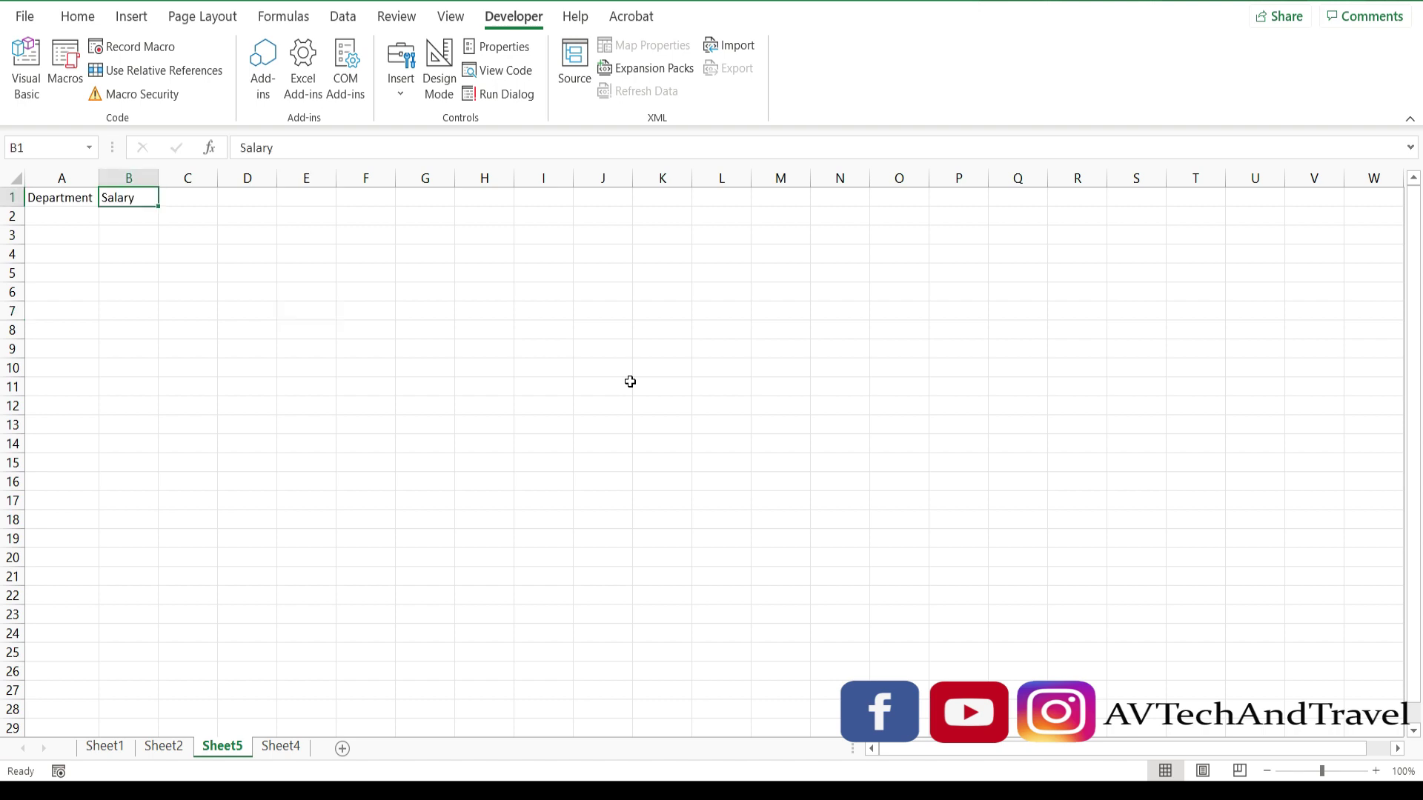
left_click(398, 370)
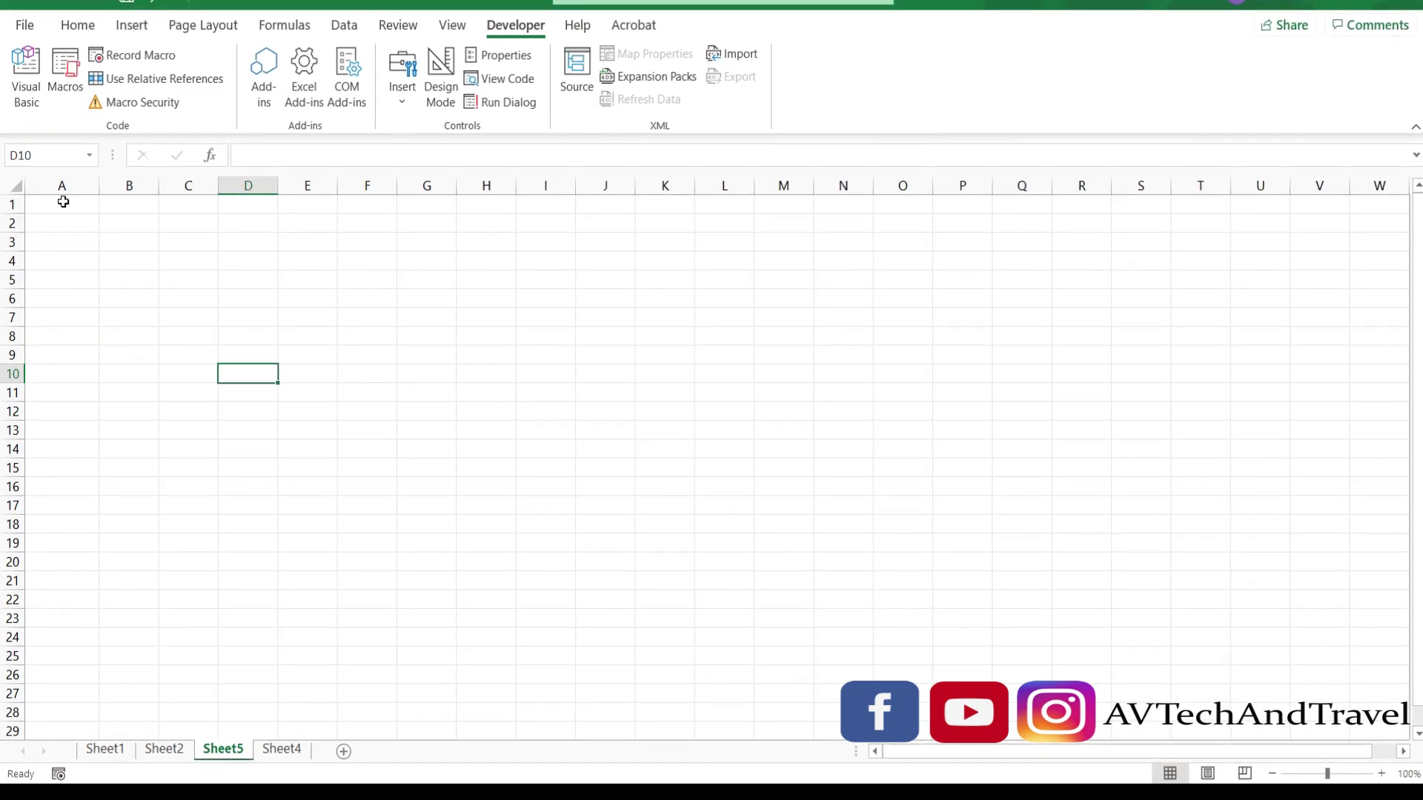
- With cell A1 active, turn on relative references and start recording a macro named Macro3rel with the shortcut Ctrl+Shift+M
left_click(63, 201)
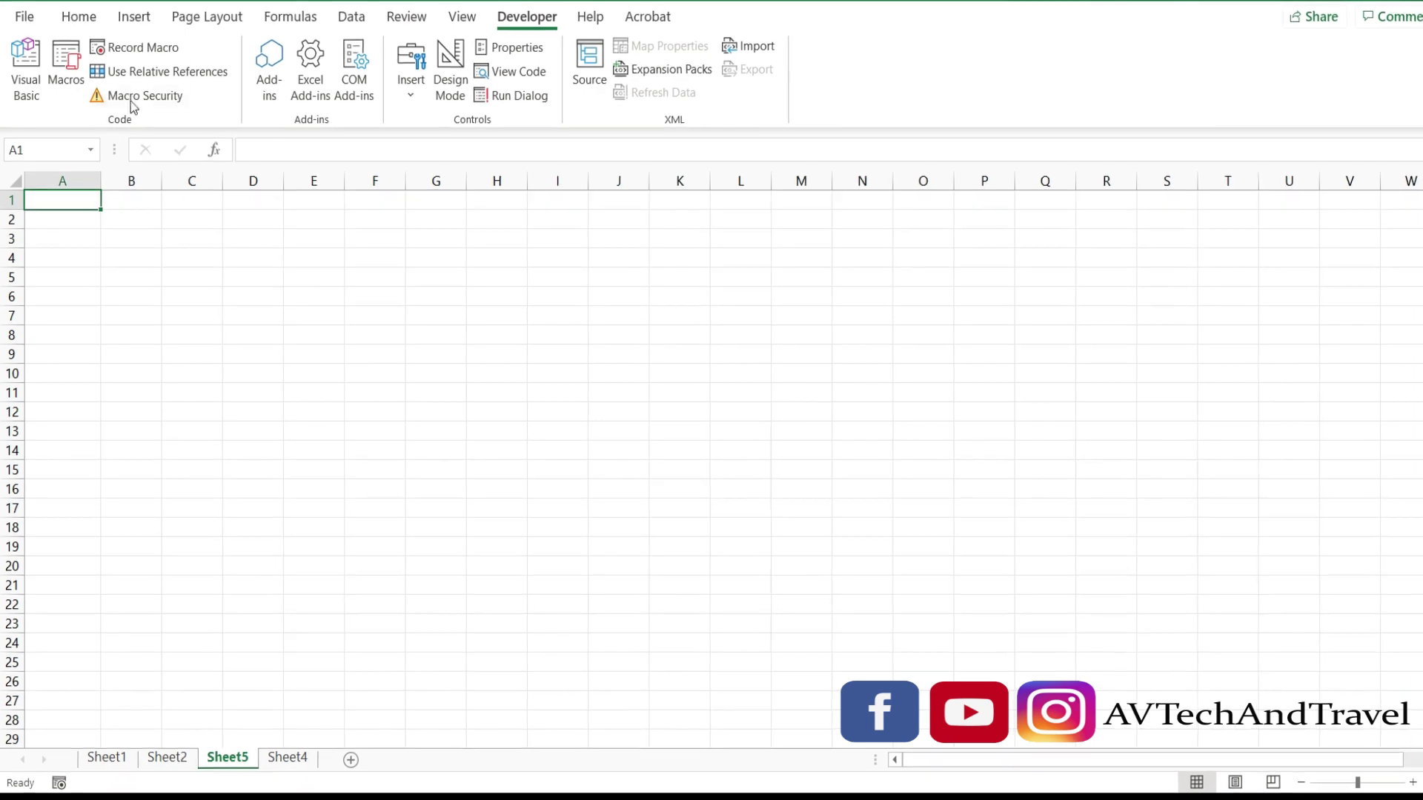
left_click(155, 72)
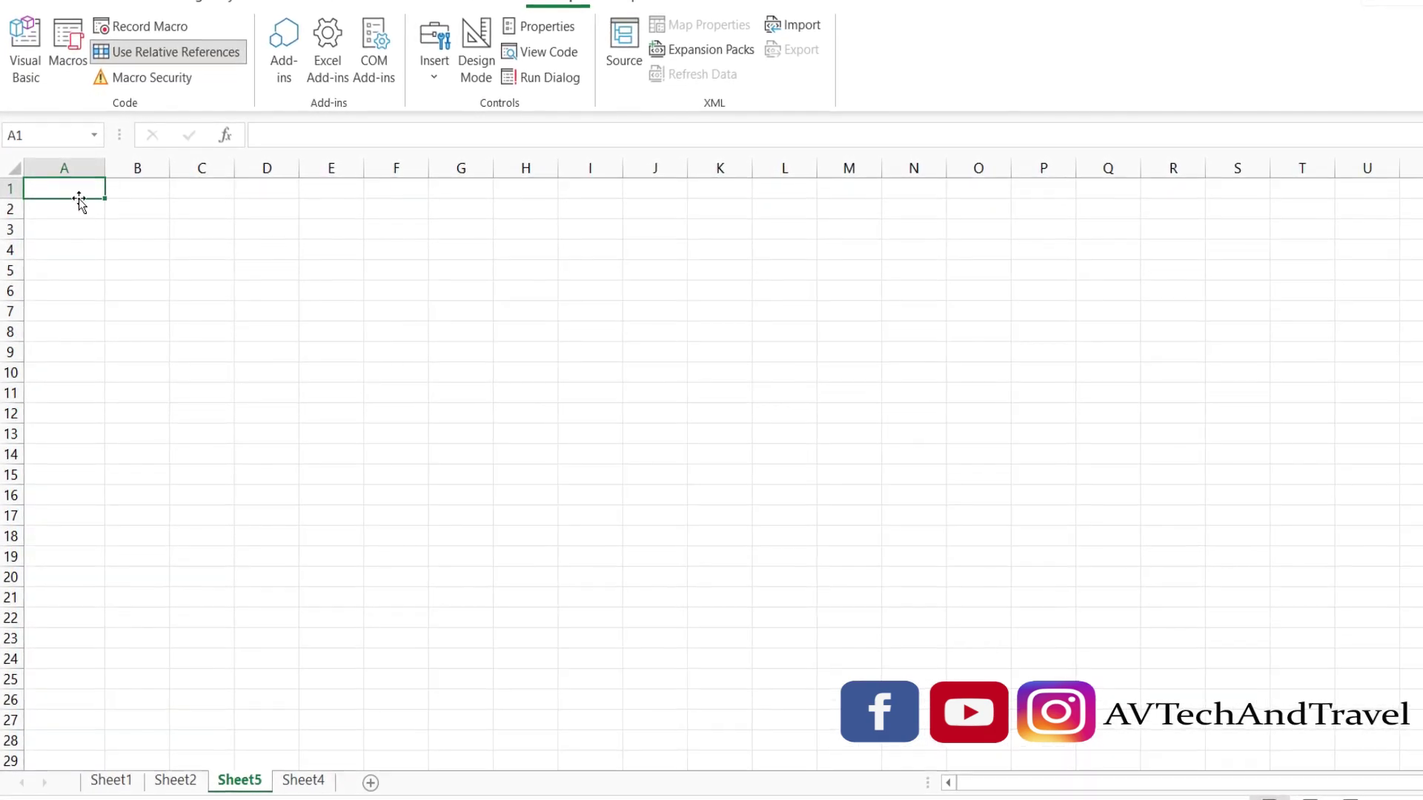
left_click(135, 22)
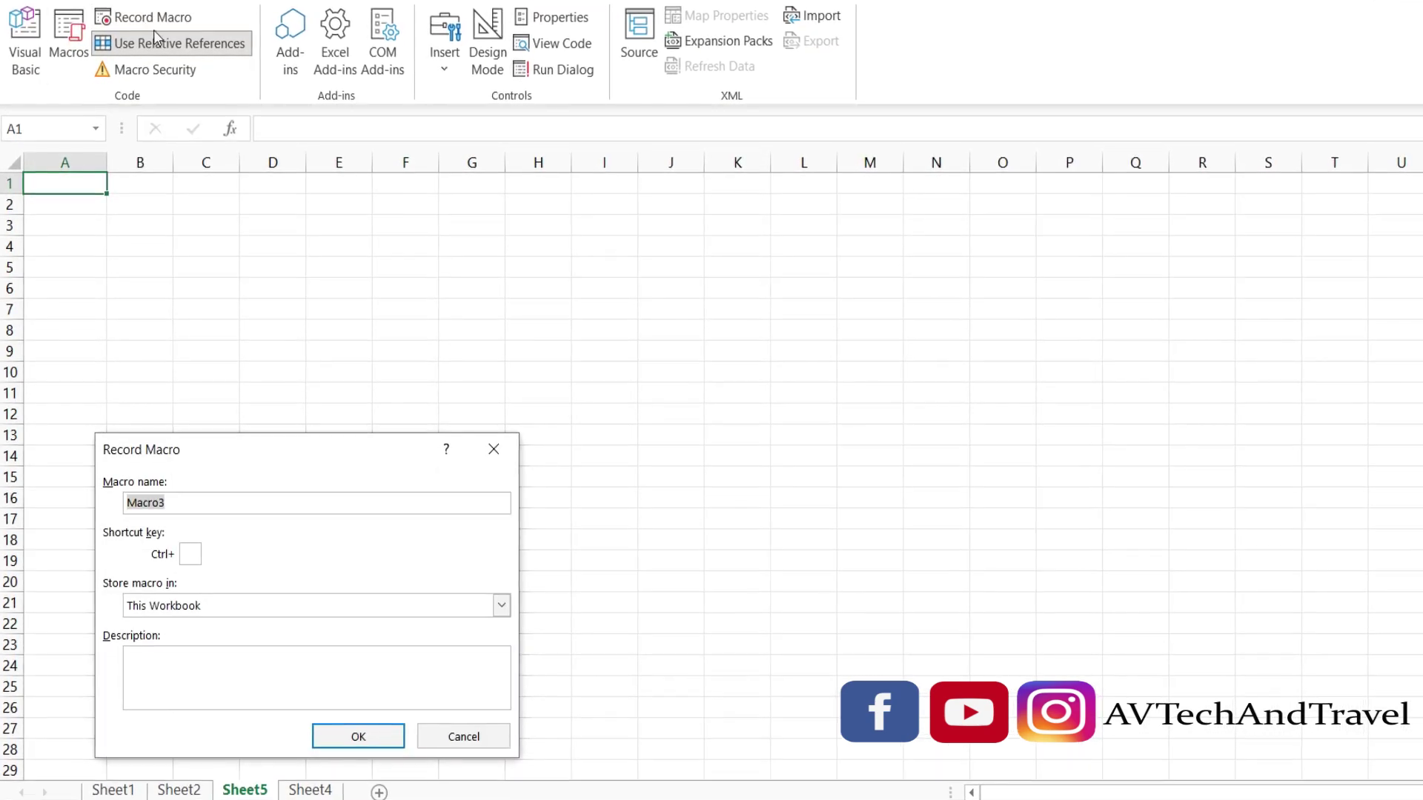
left_click(172, 507)
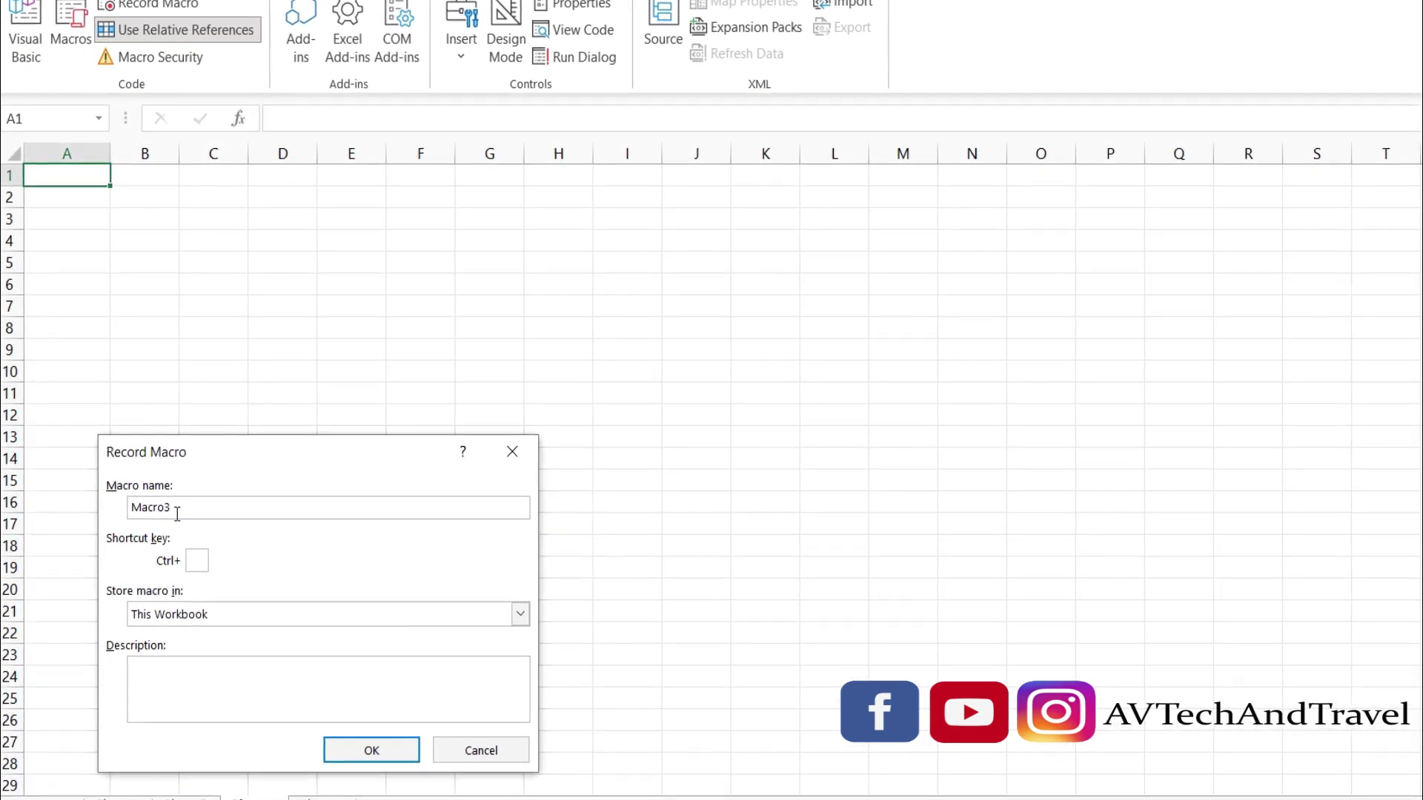
type("re")
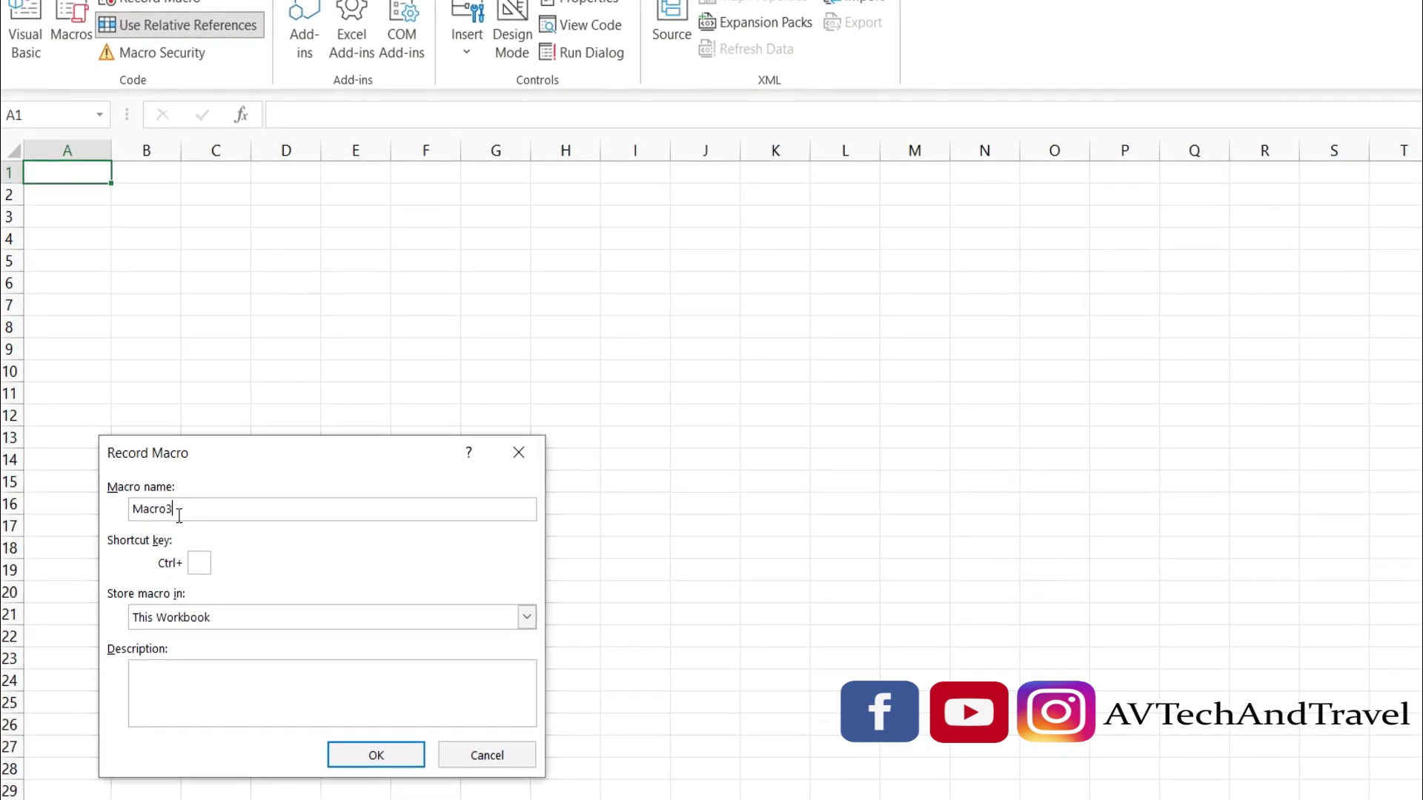
type("l")
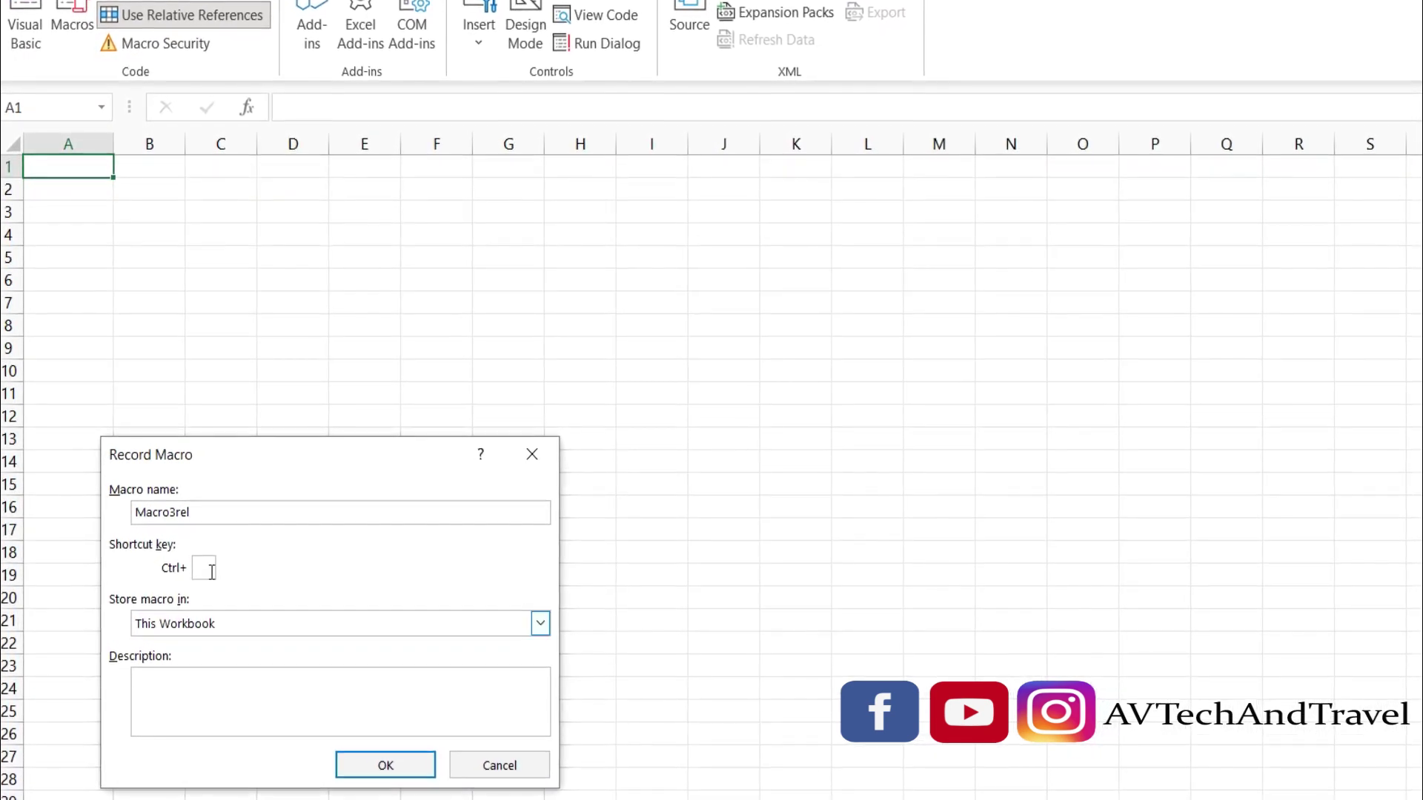
left_click(213, 573)
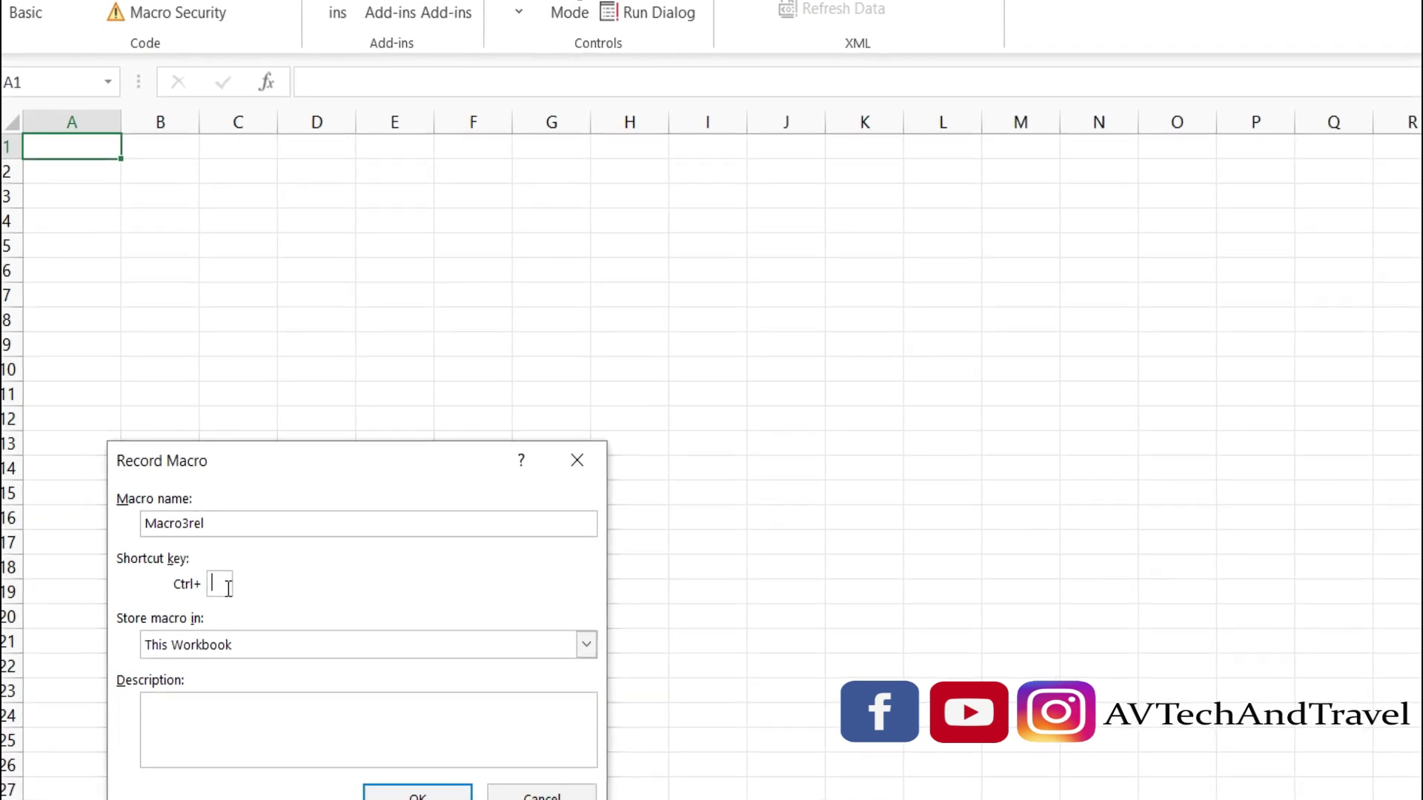
type("M")
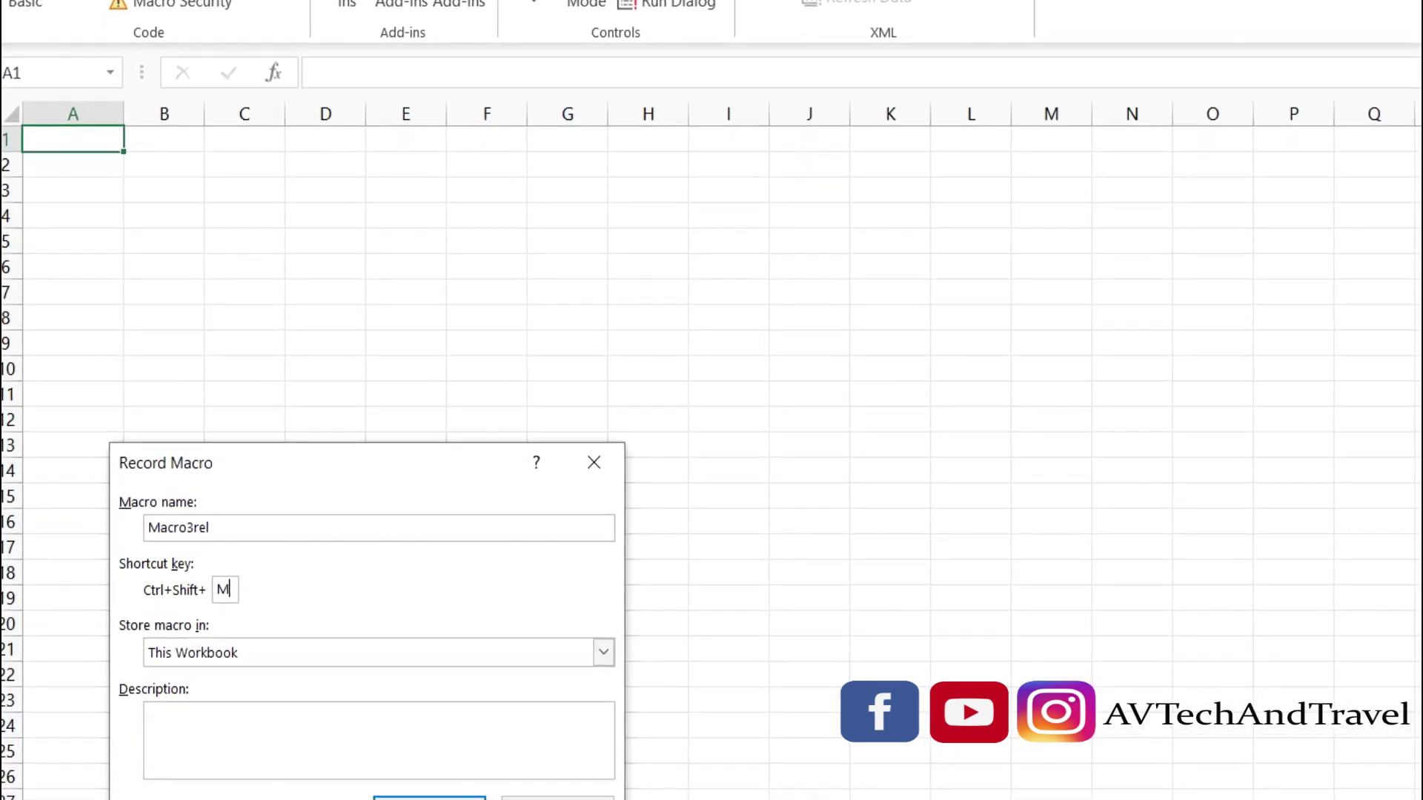
key("Return")
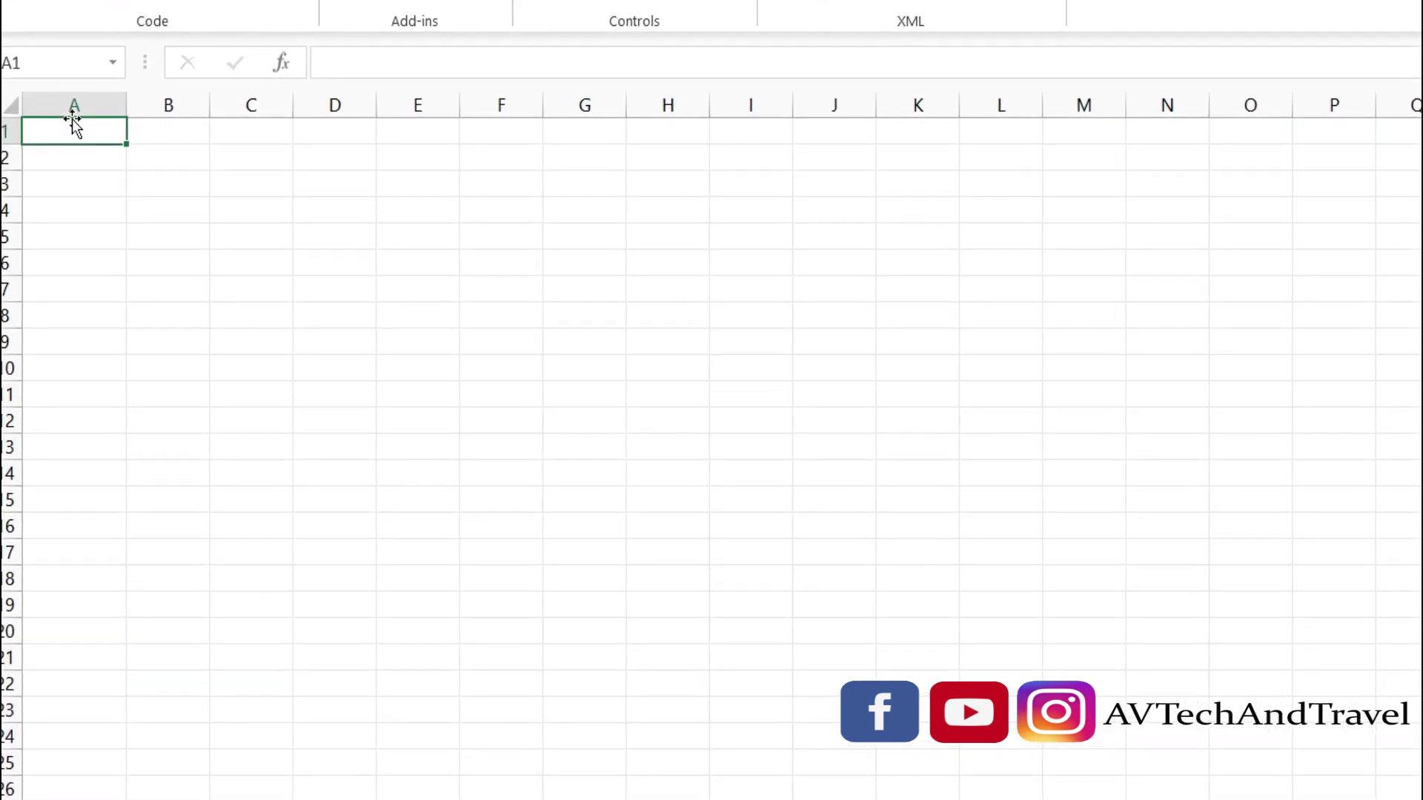
- Record the headings Department in A1 and Salary in B1, finishing with cell B1 selected
double_click(56, 135)
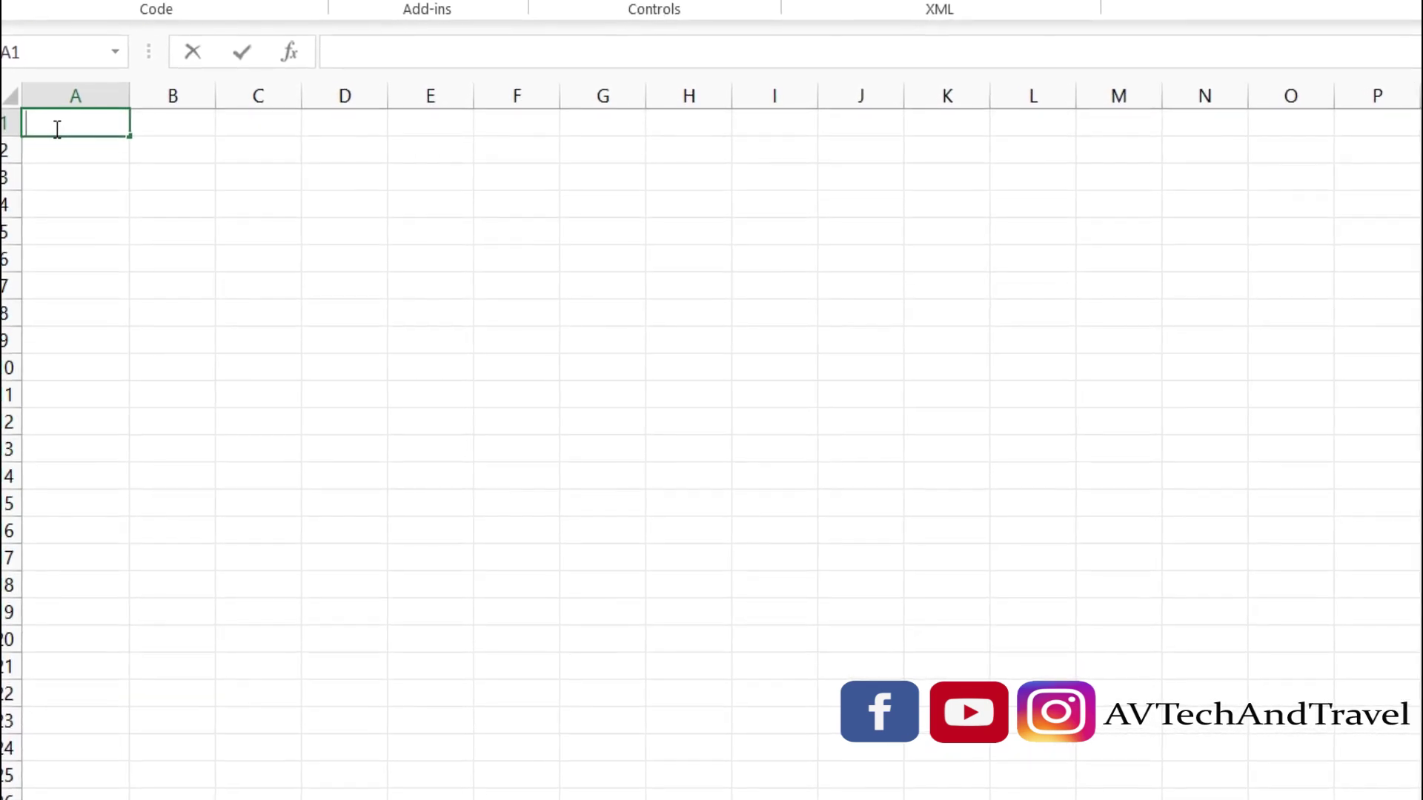
type("Depart")
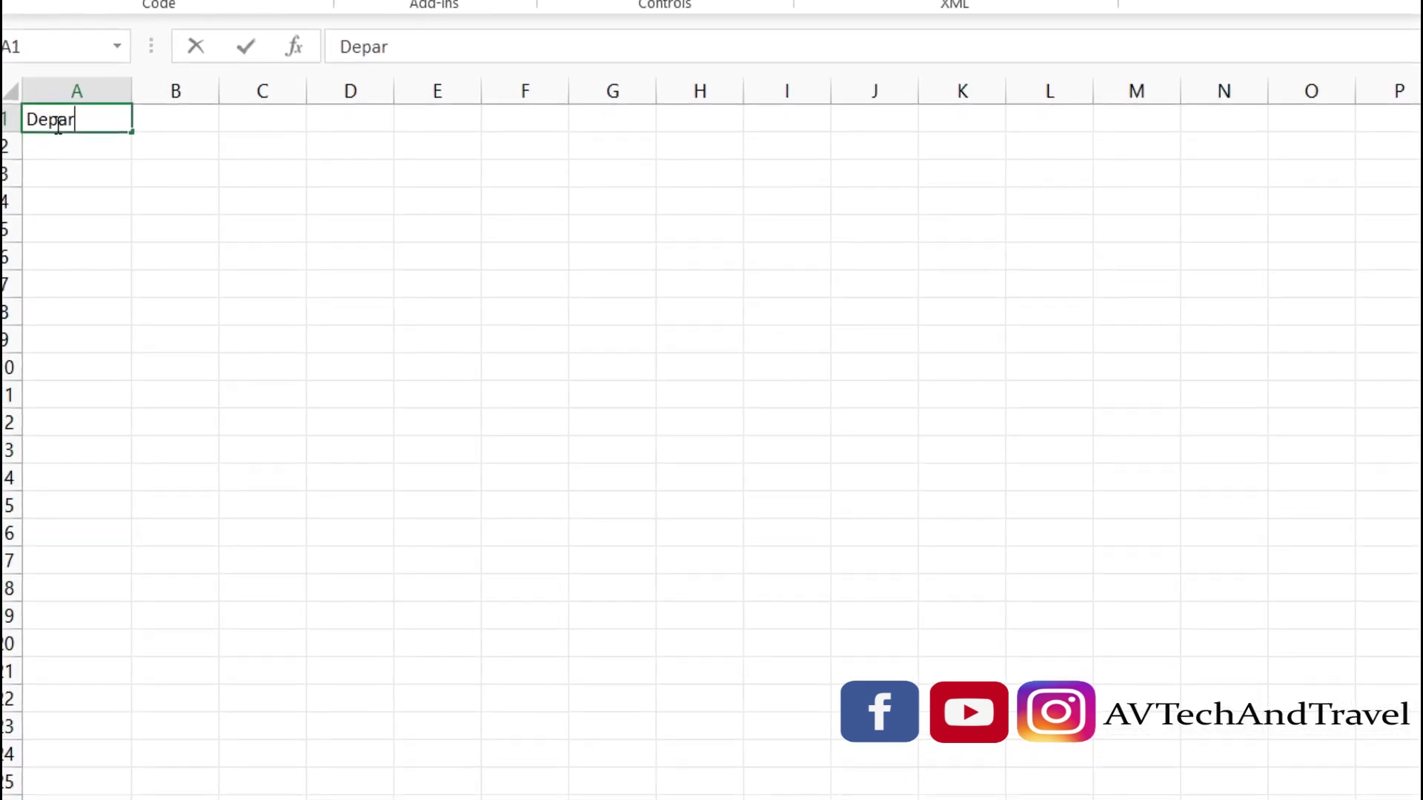
type("ment")
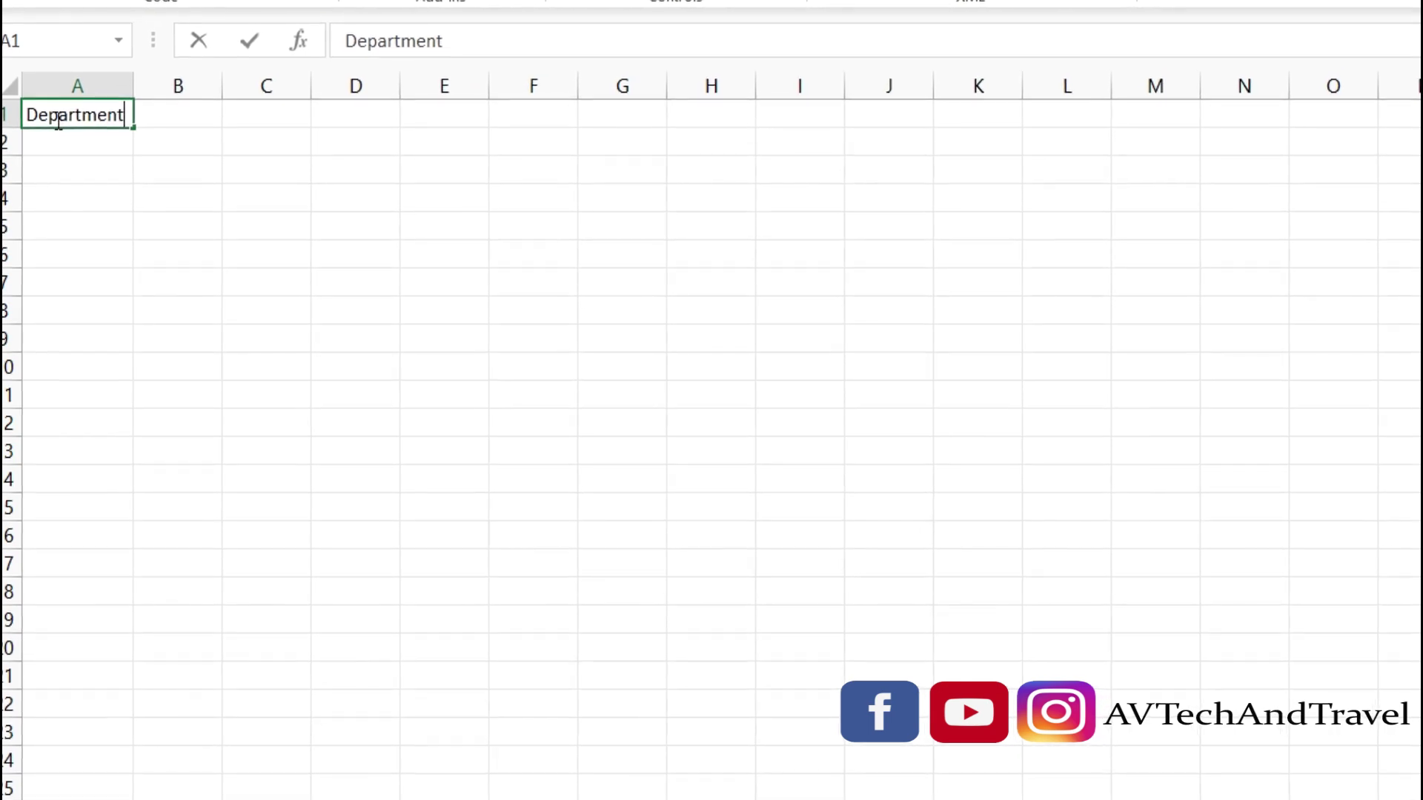
key("Tab")
type("Sa")
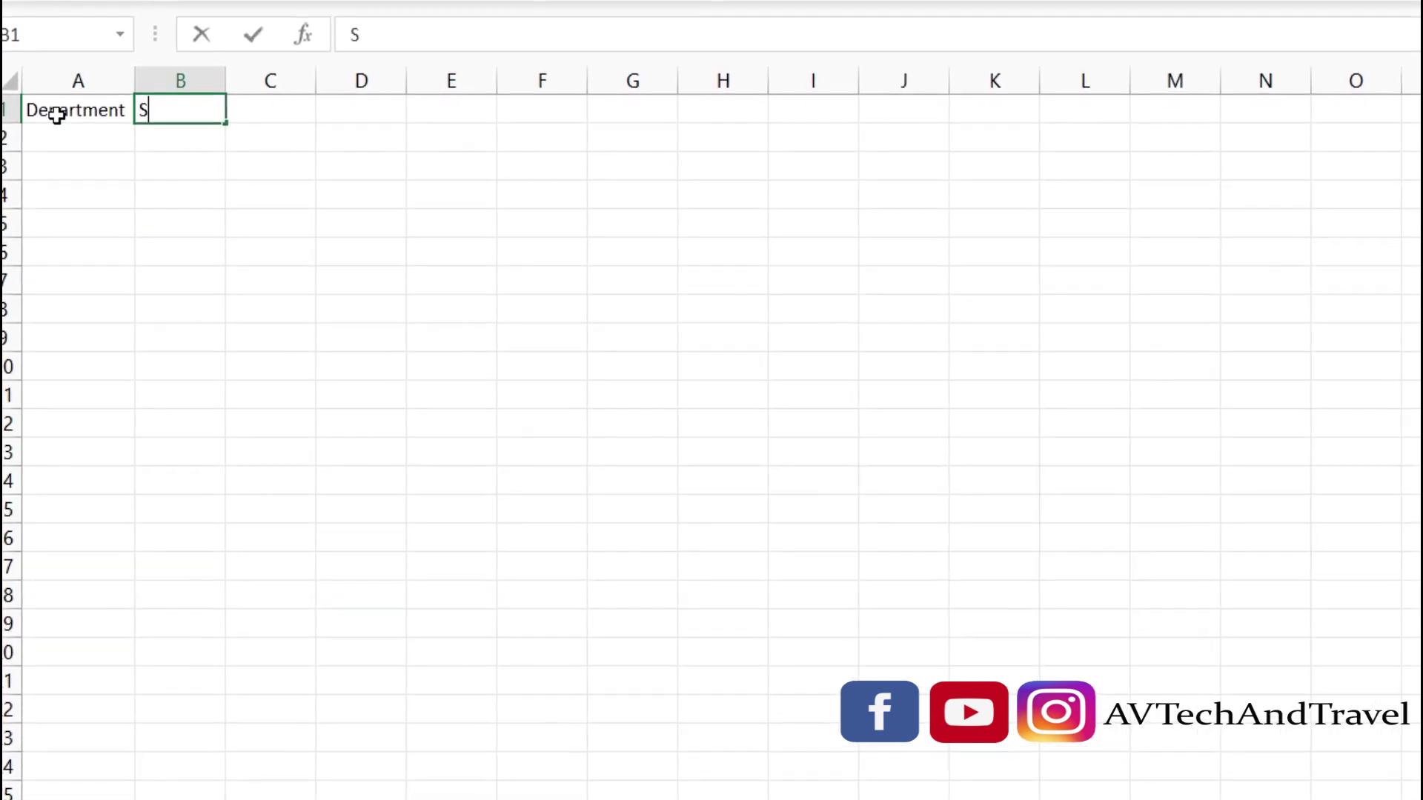
type("lary")
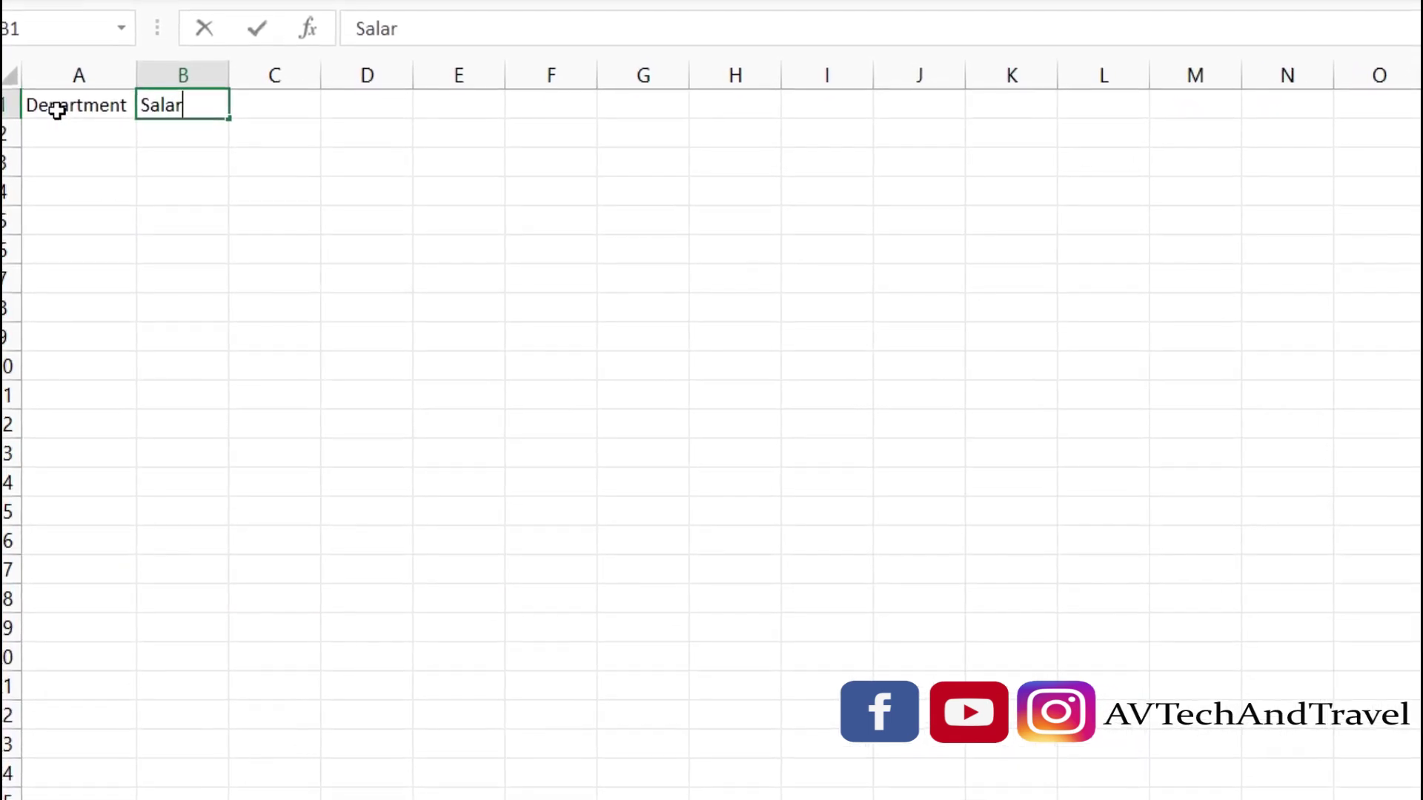
left_click(250, 109)
left_click(199, 97)
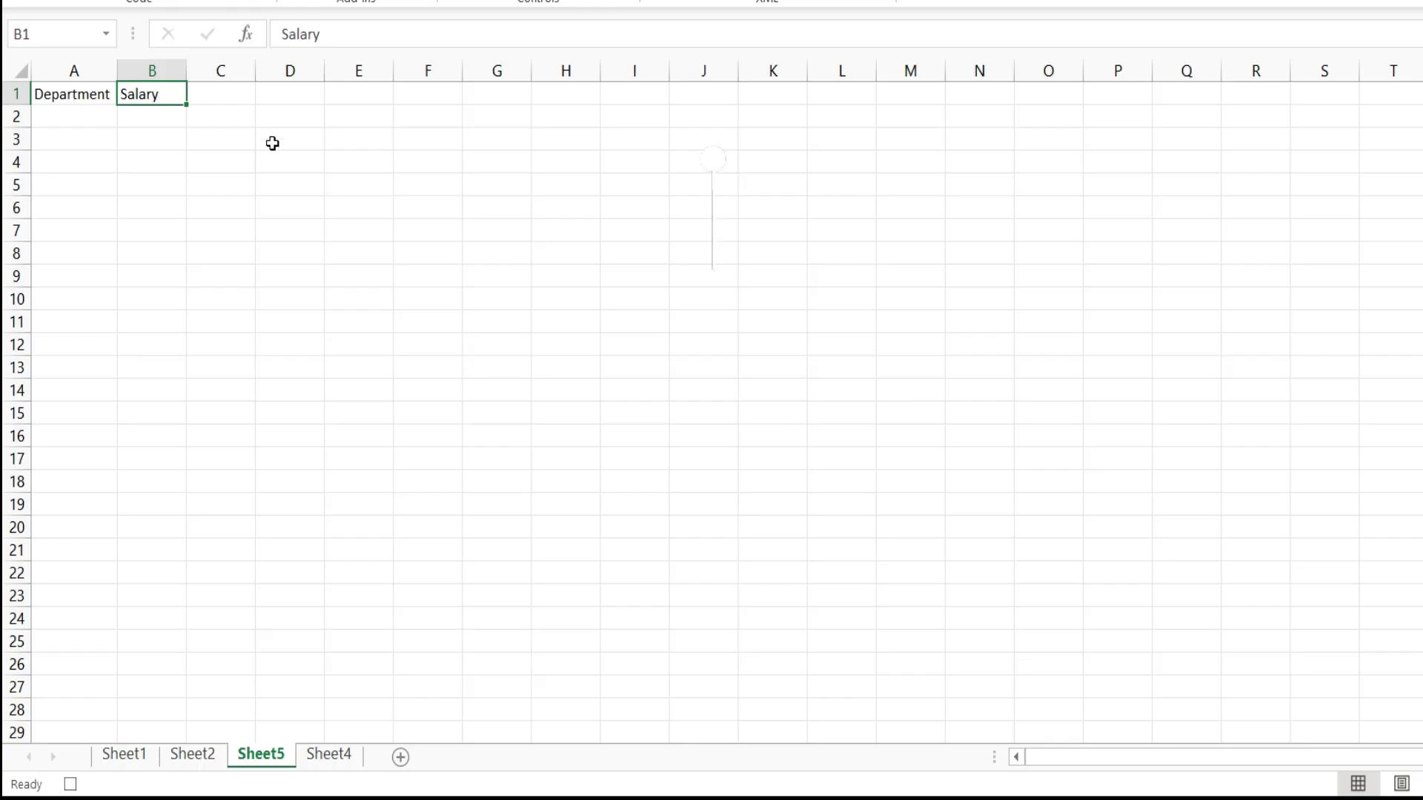
- Run the Macro3rel macro from the macro list with cell G9 as the active cell
left_click(499, 282)
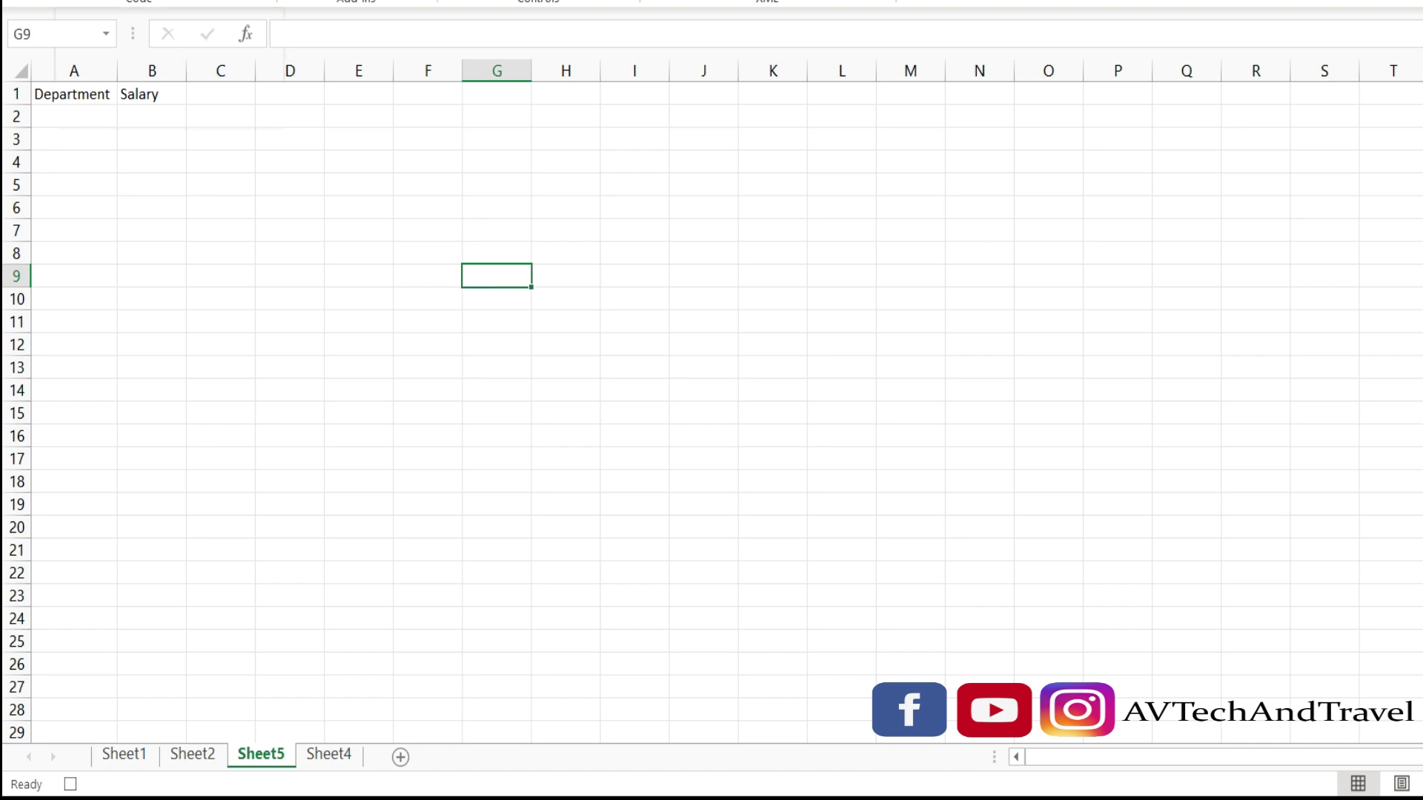
key("alt+F8")
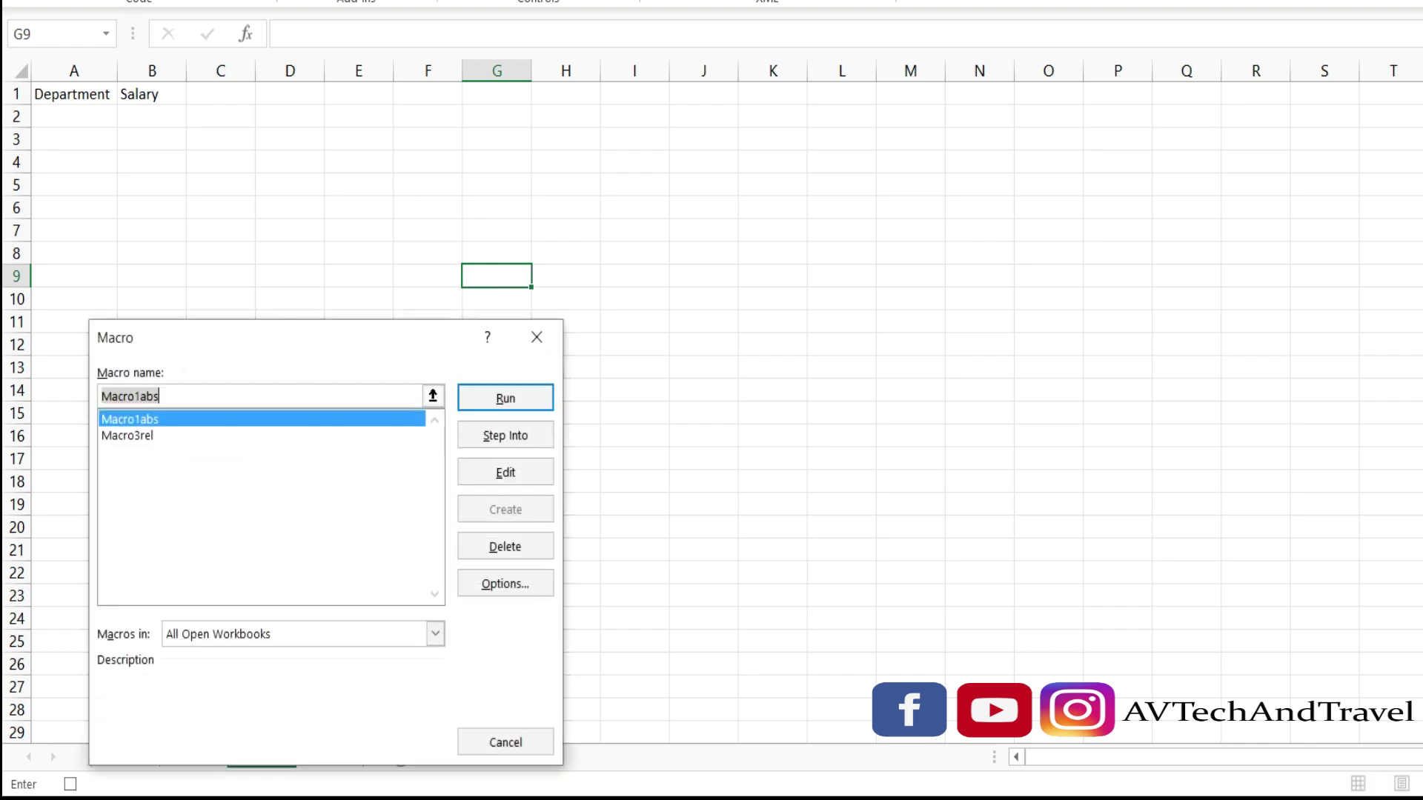
left_click(136, 438)
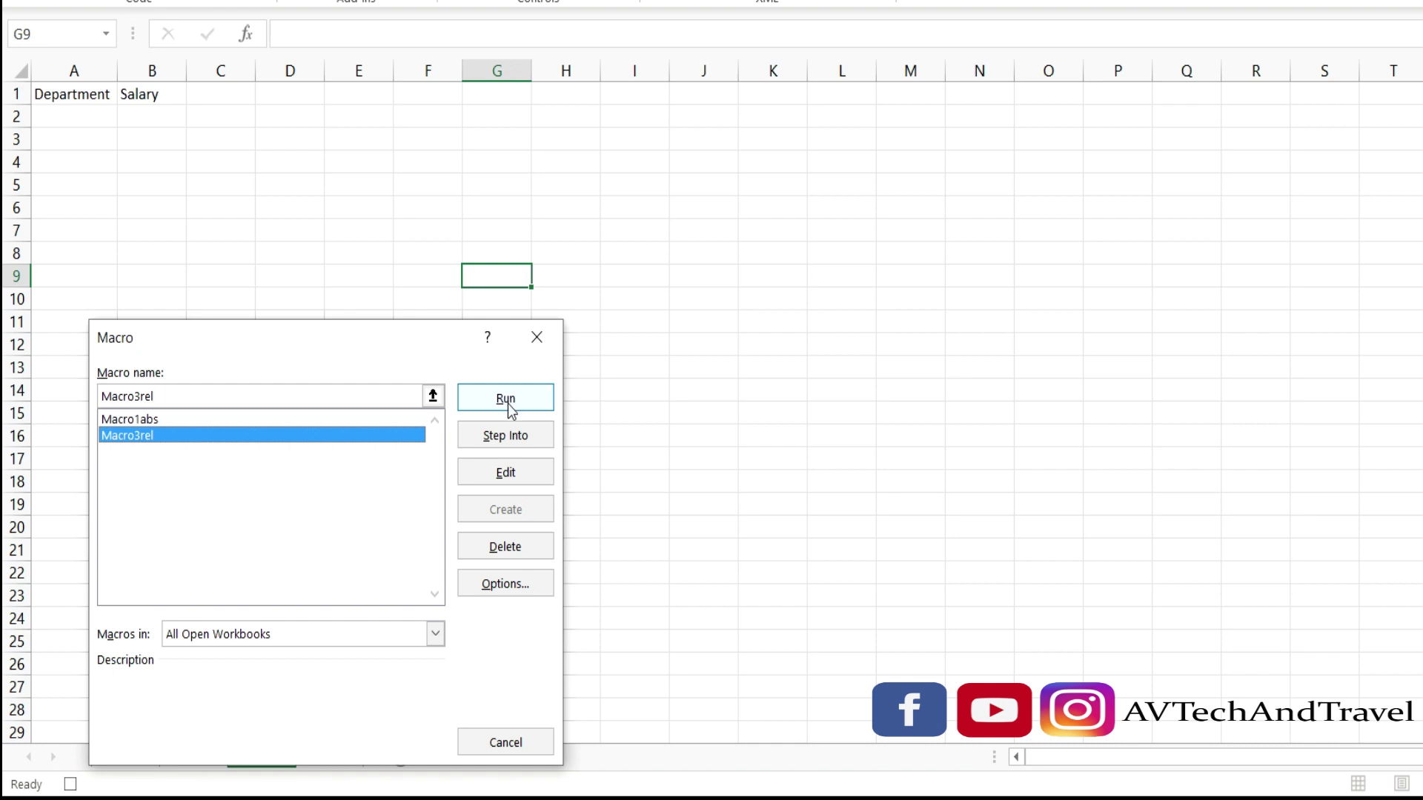
left_click(507, 399)
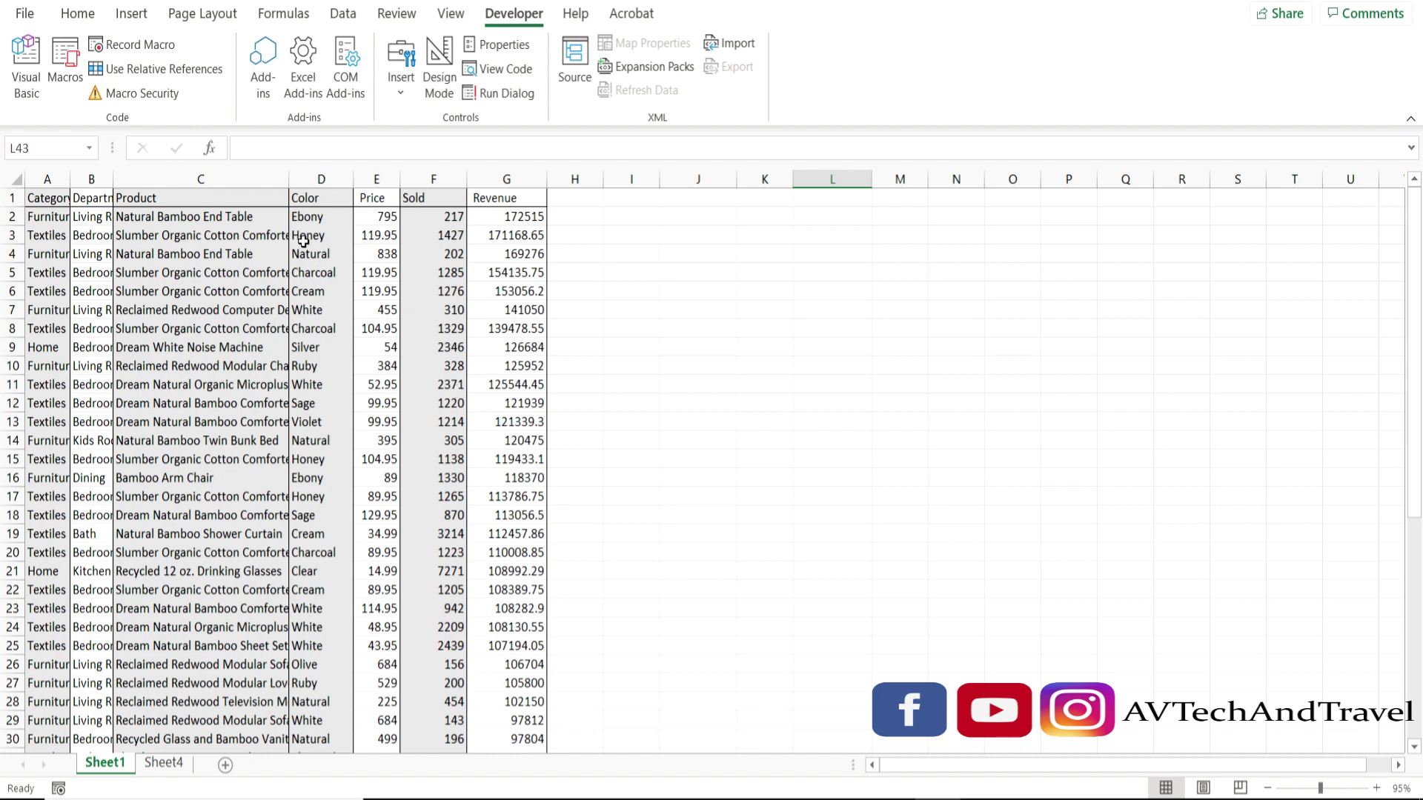
- Start recording a new macro named RevenueP for the product sales table on Sheet1
left_click(151, 54)
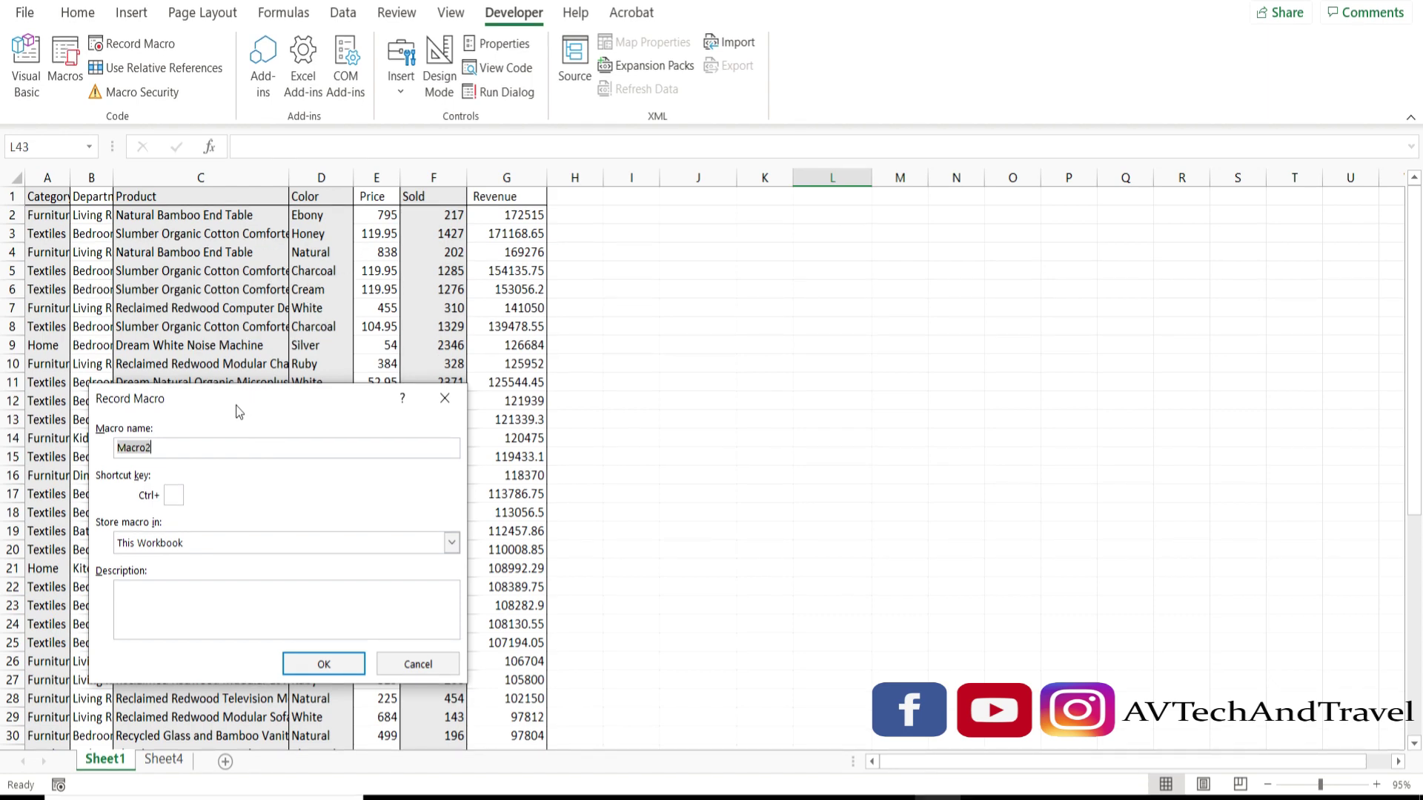
type("R")
type("evenue")
type("P")
left_click(324, 666)
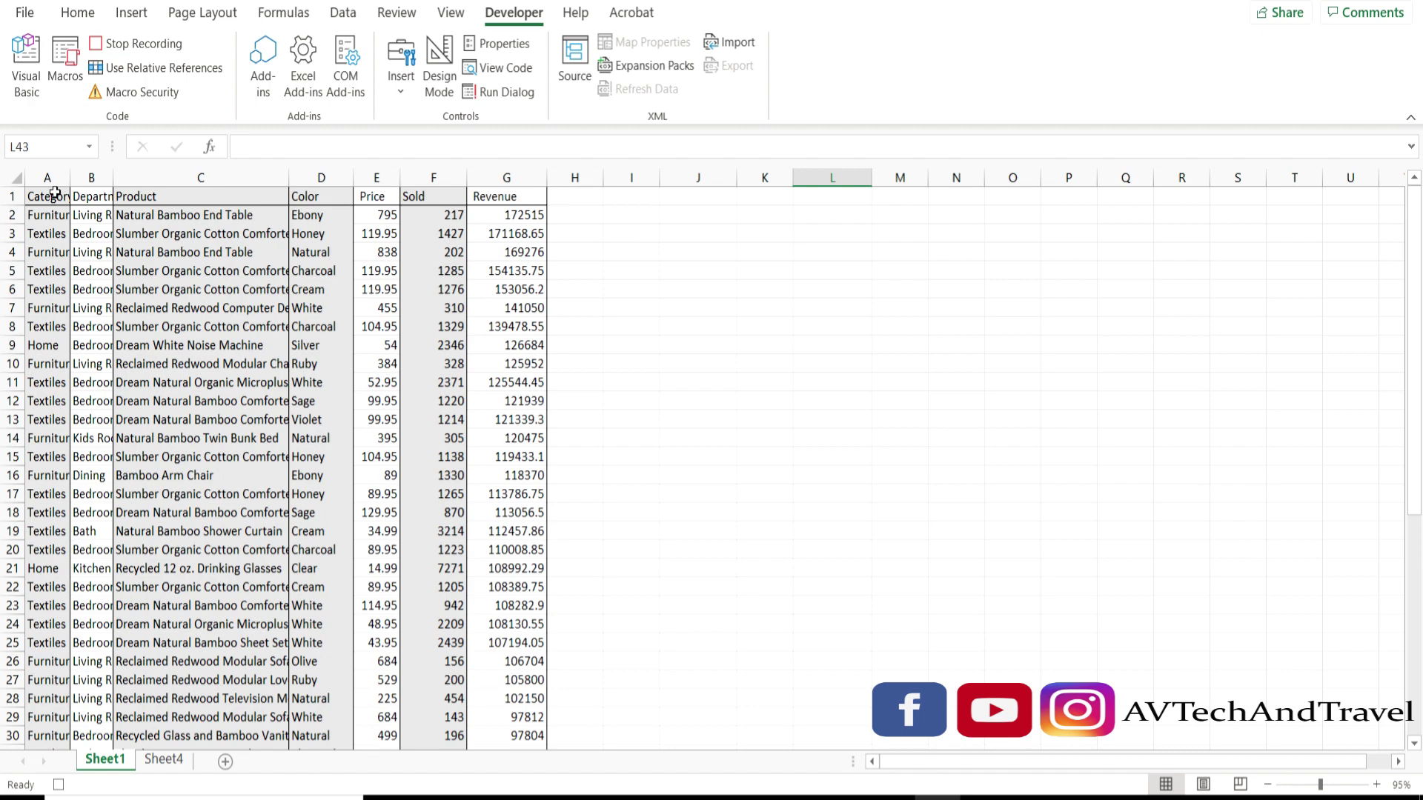
- Format the header cells A1:G1 with bold red text and a light orange fill
left_click_drag(46, 196, 473, 186)
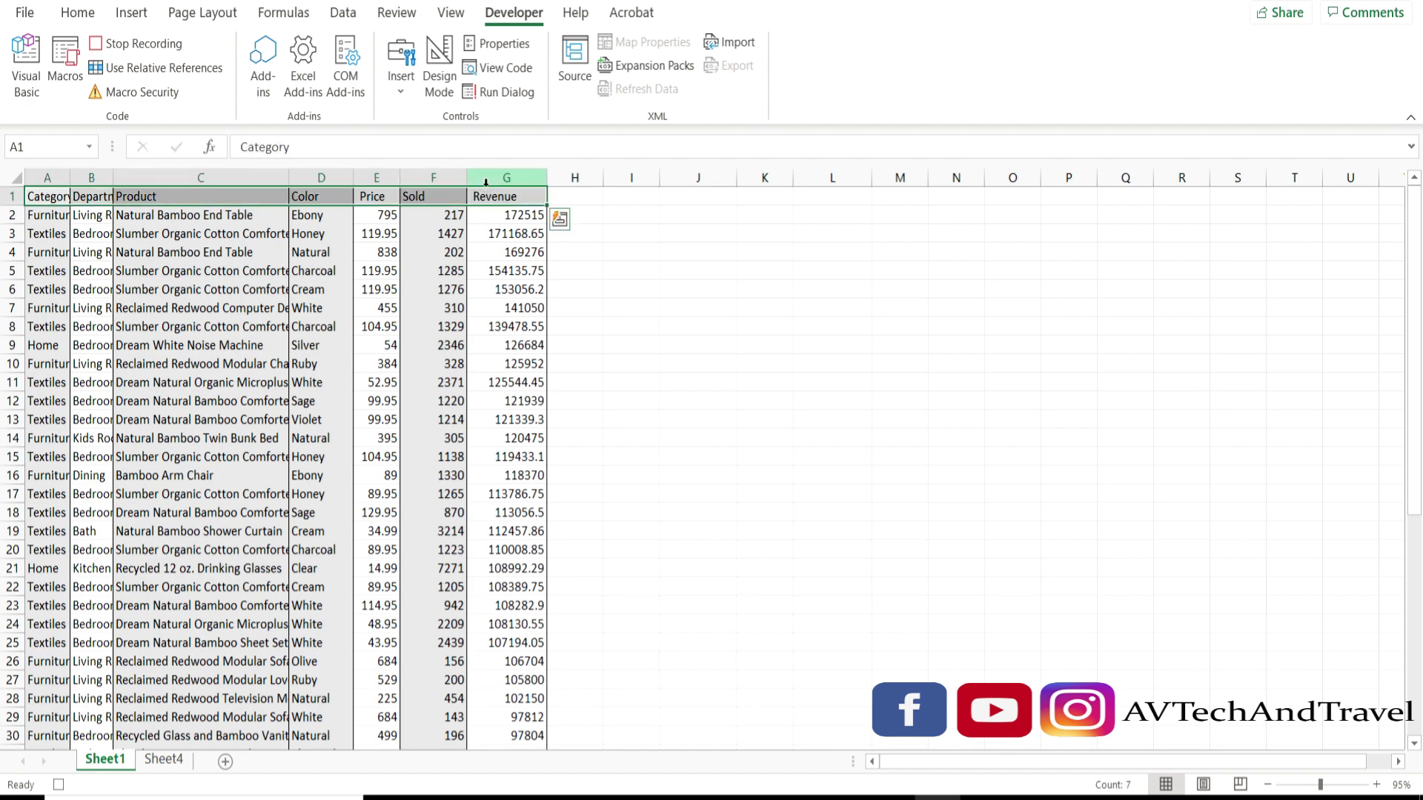
left_click(79, 15)
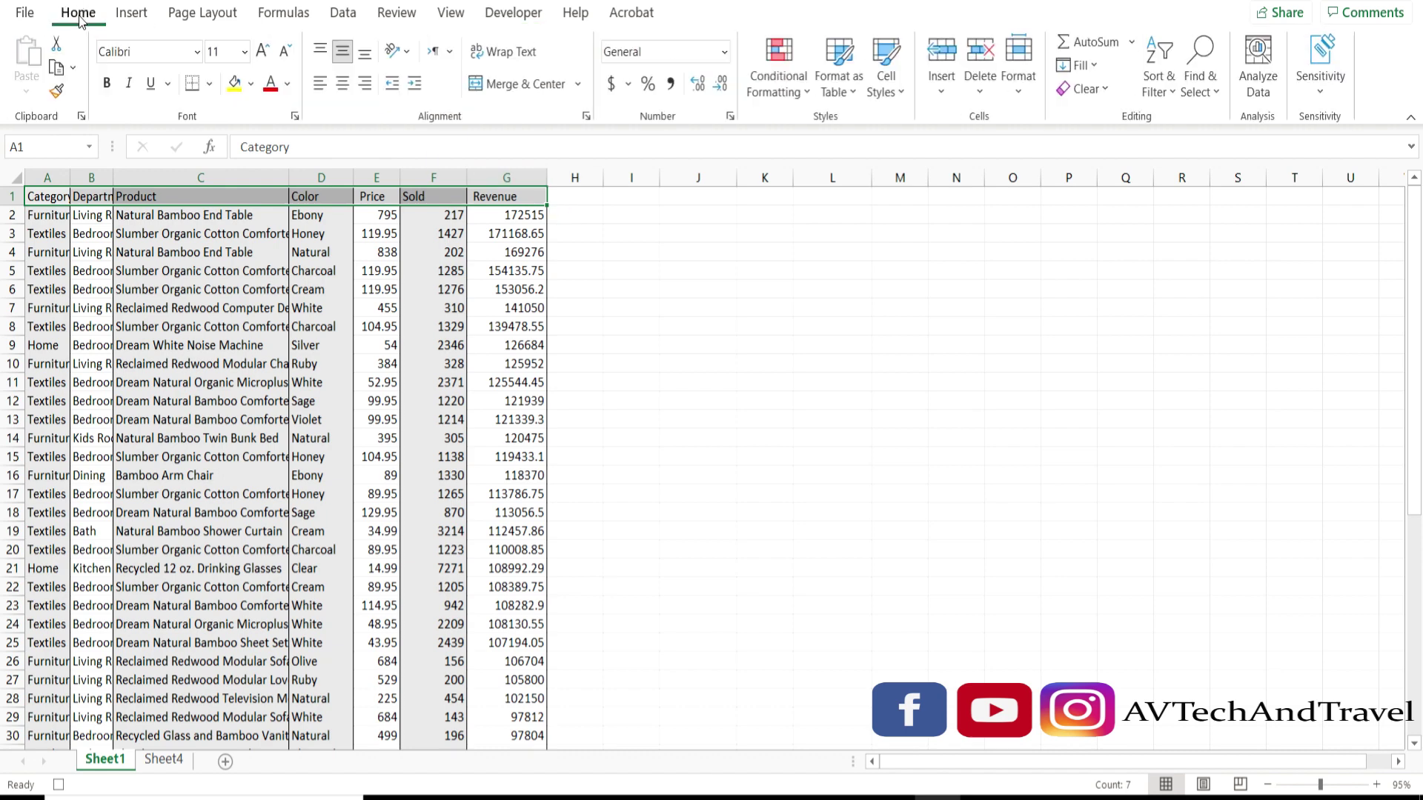
left_click(106, 85)
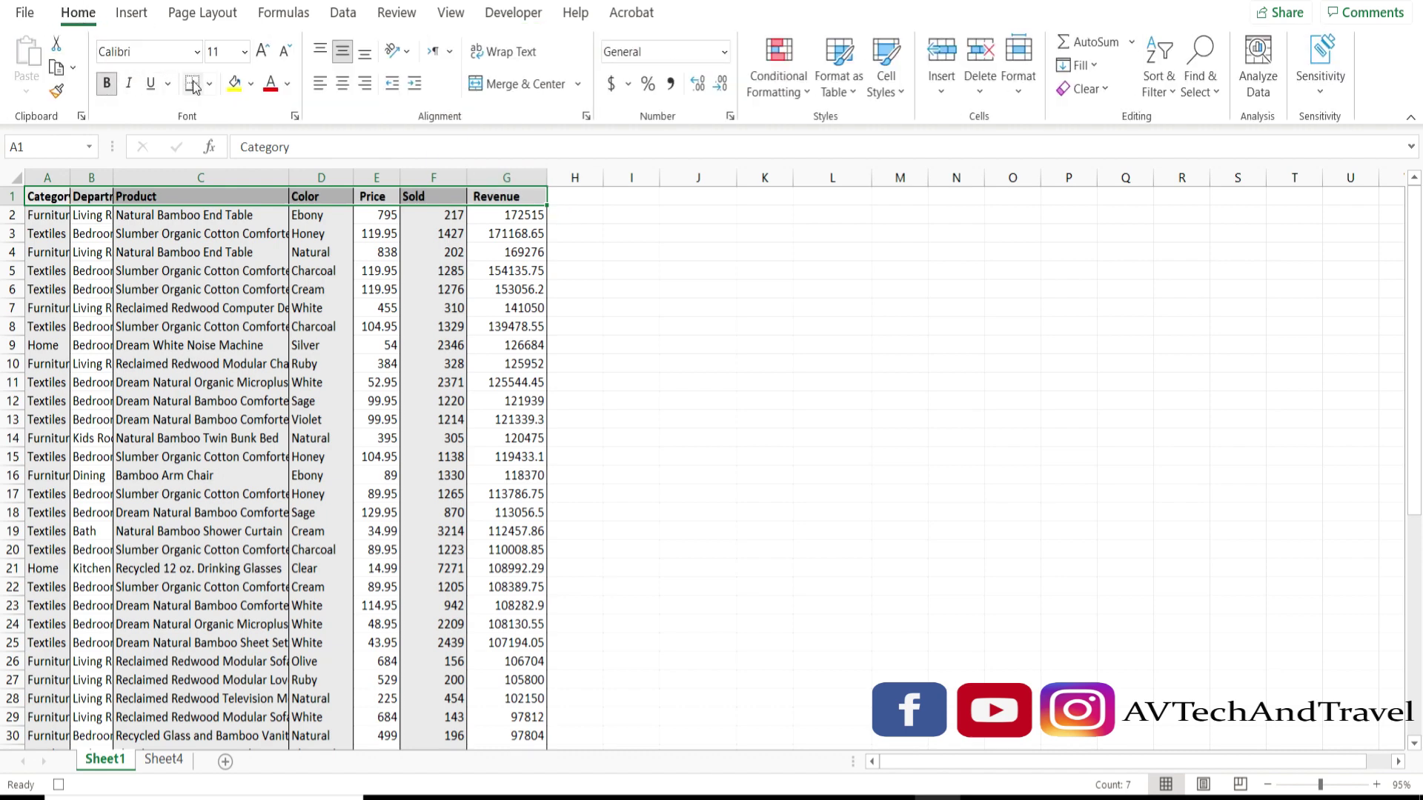
left_click(268, 86)
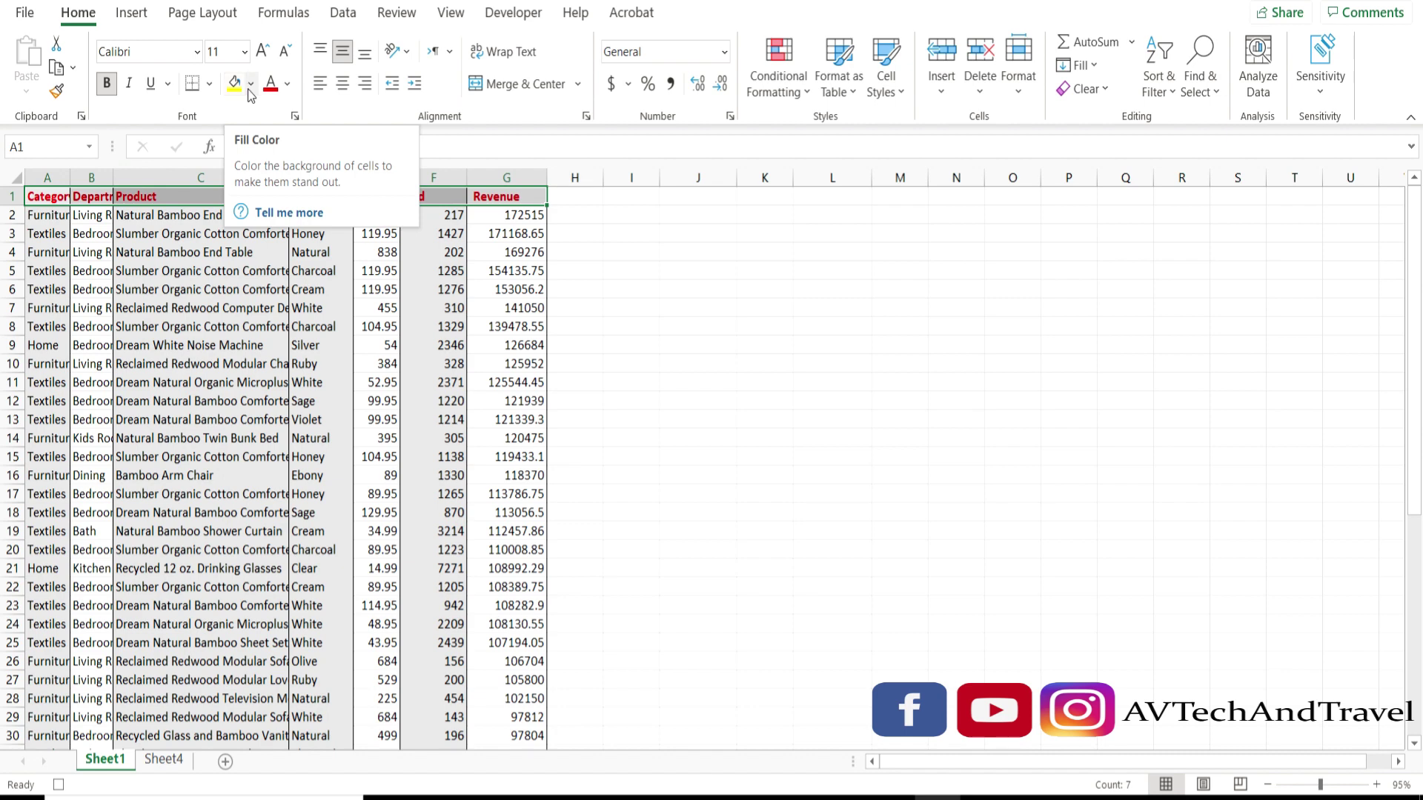
left_click(252, 85)
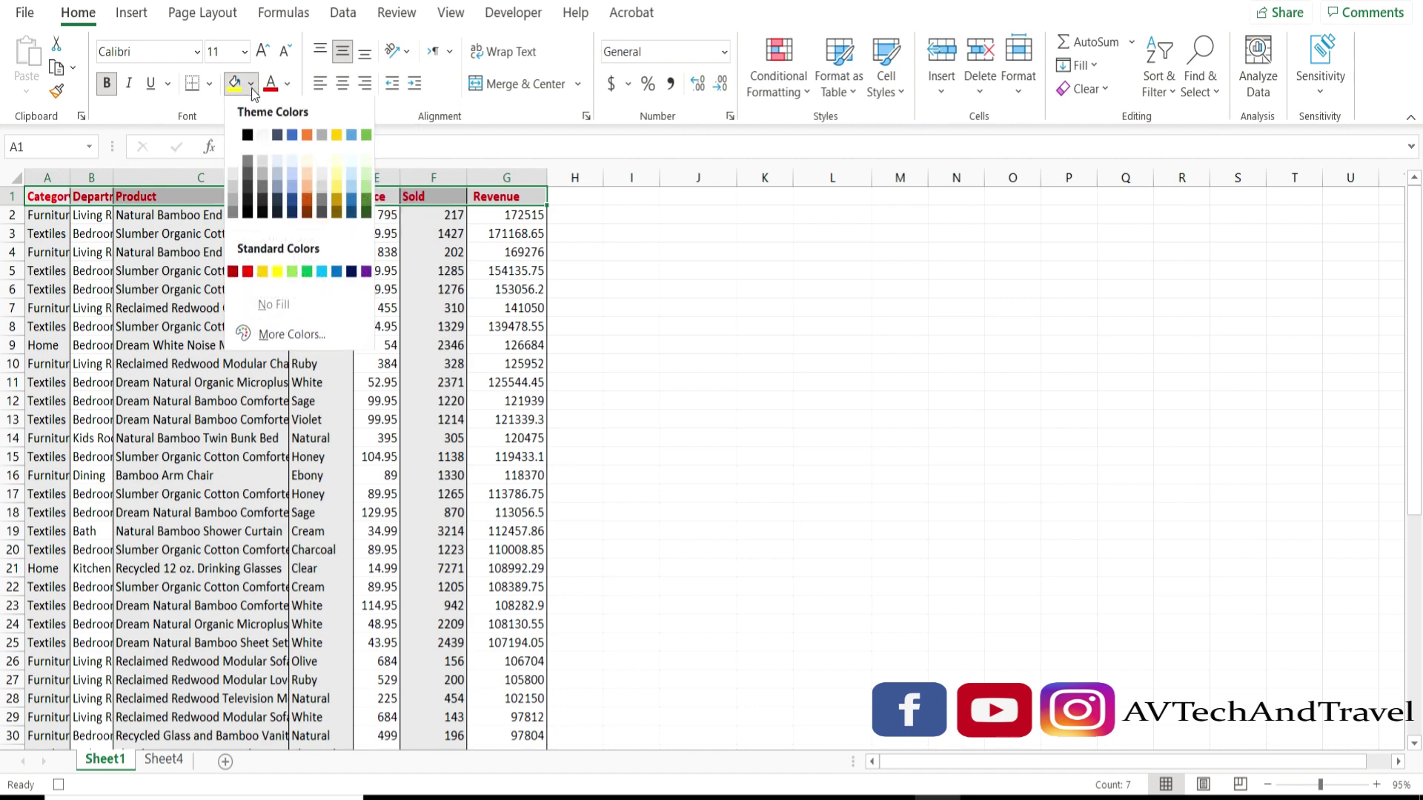
left_click(307, 172)
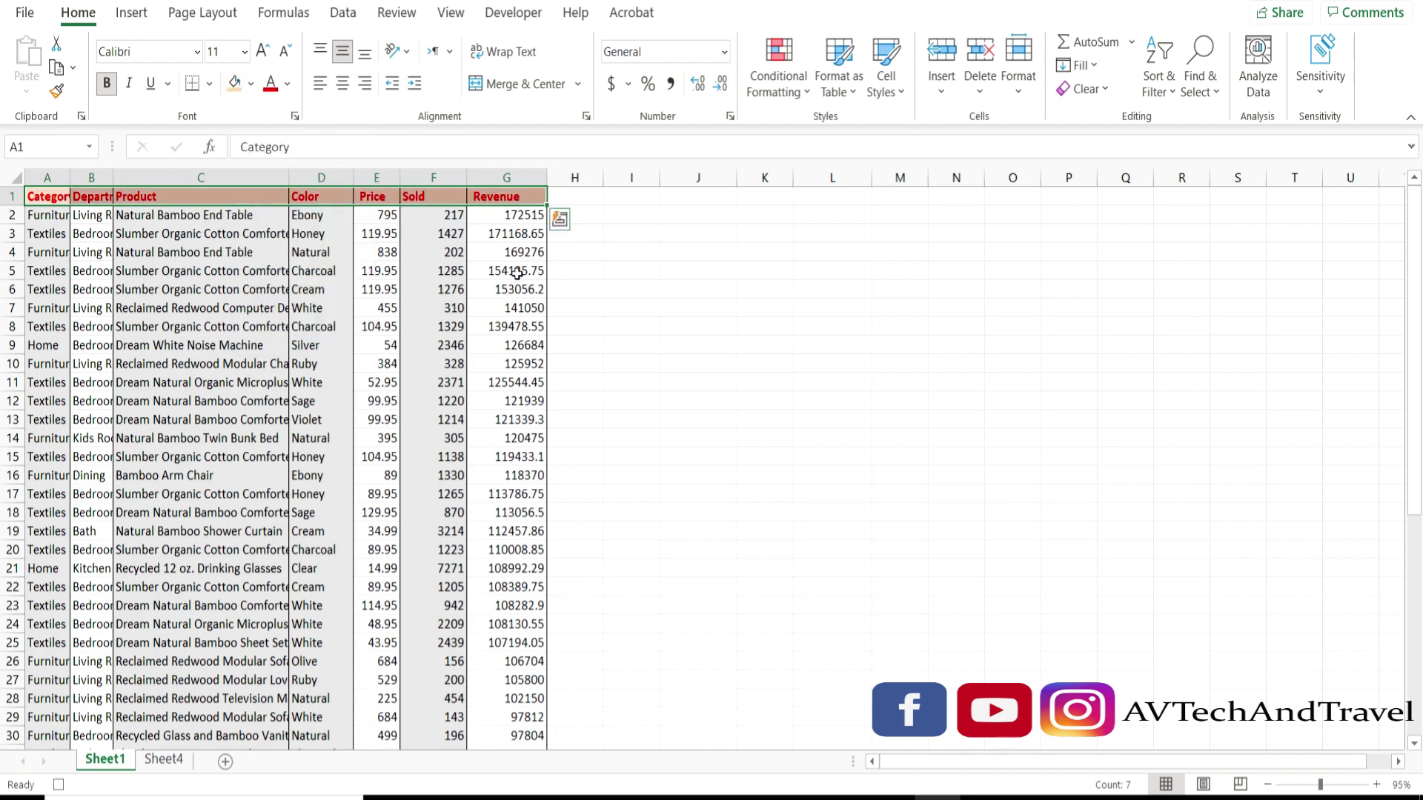
left_click(597, 291)
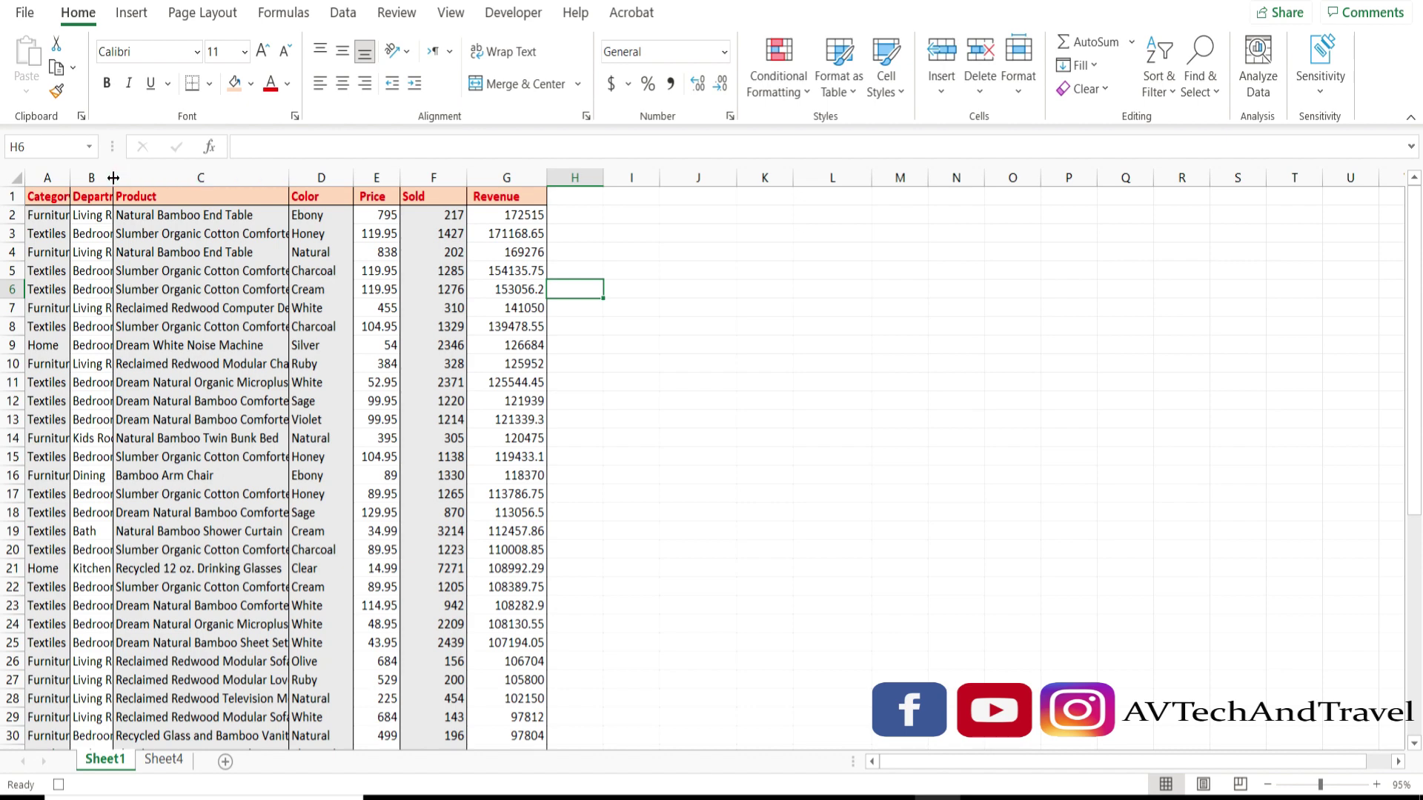
- AutoFit all column widths of the sheet to their contents and deselect the columns
left_click(15, 180)
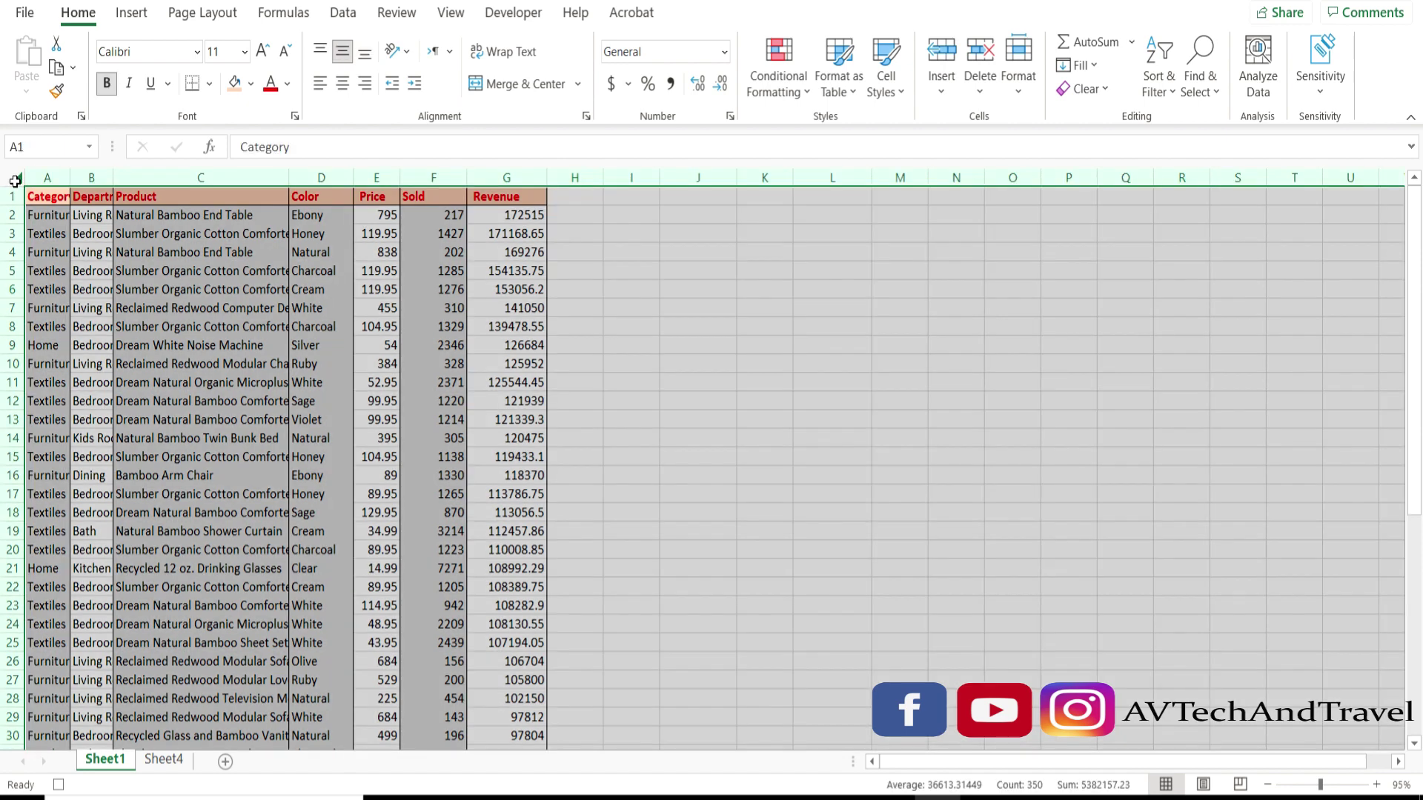
double_click(289, 176)
left_click(287, 176)
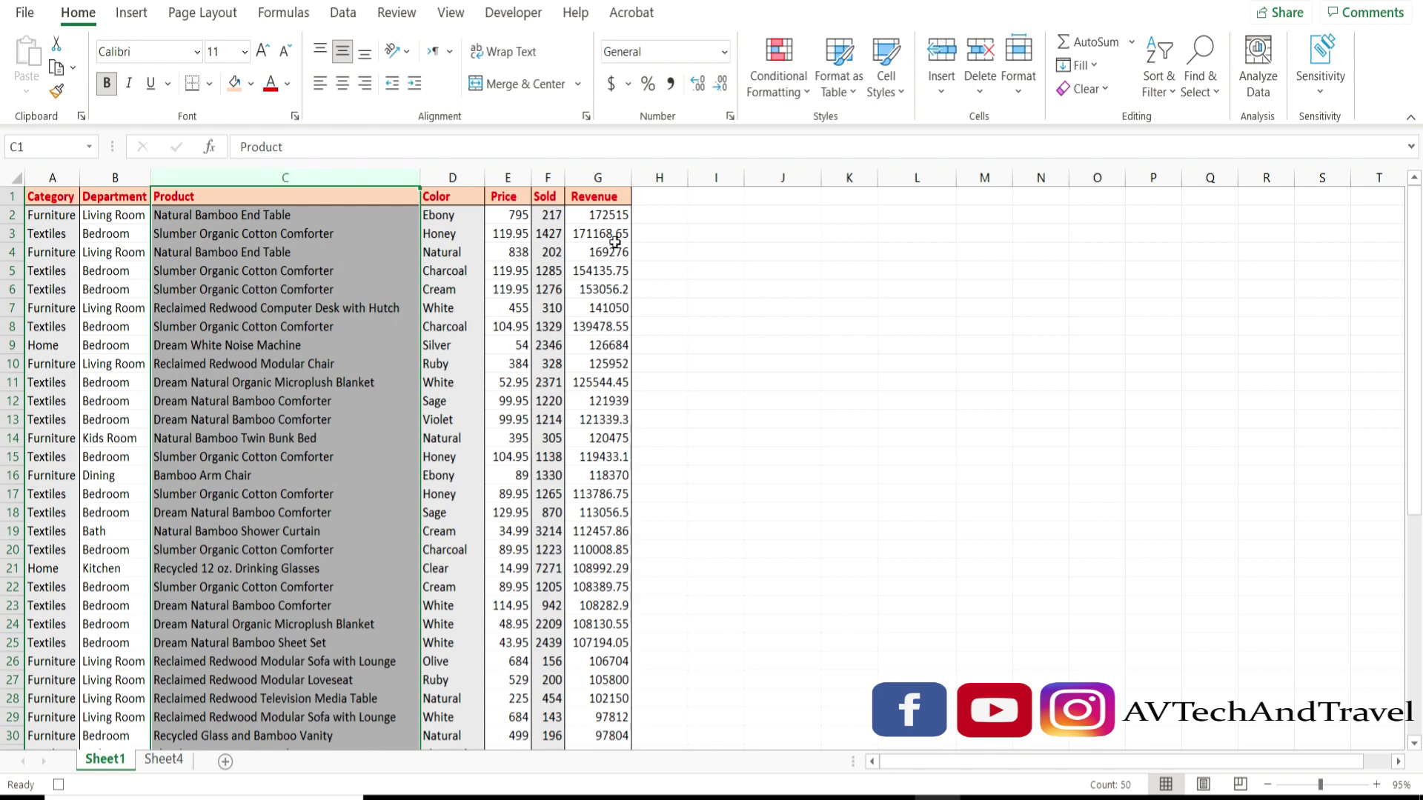
left_click(800, 255)
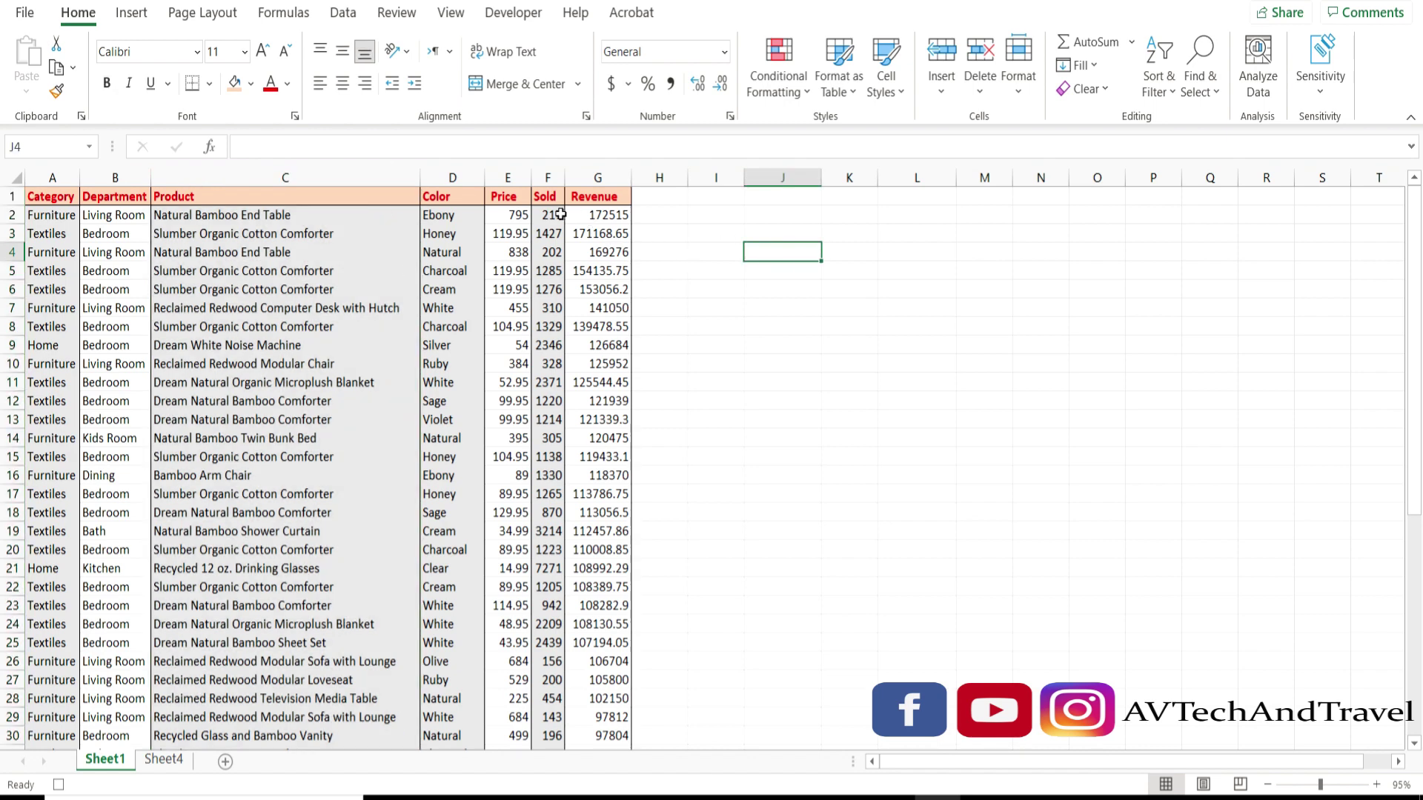
left_click(741, 271)
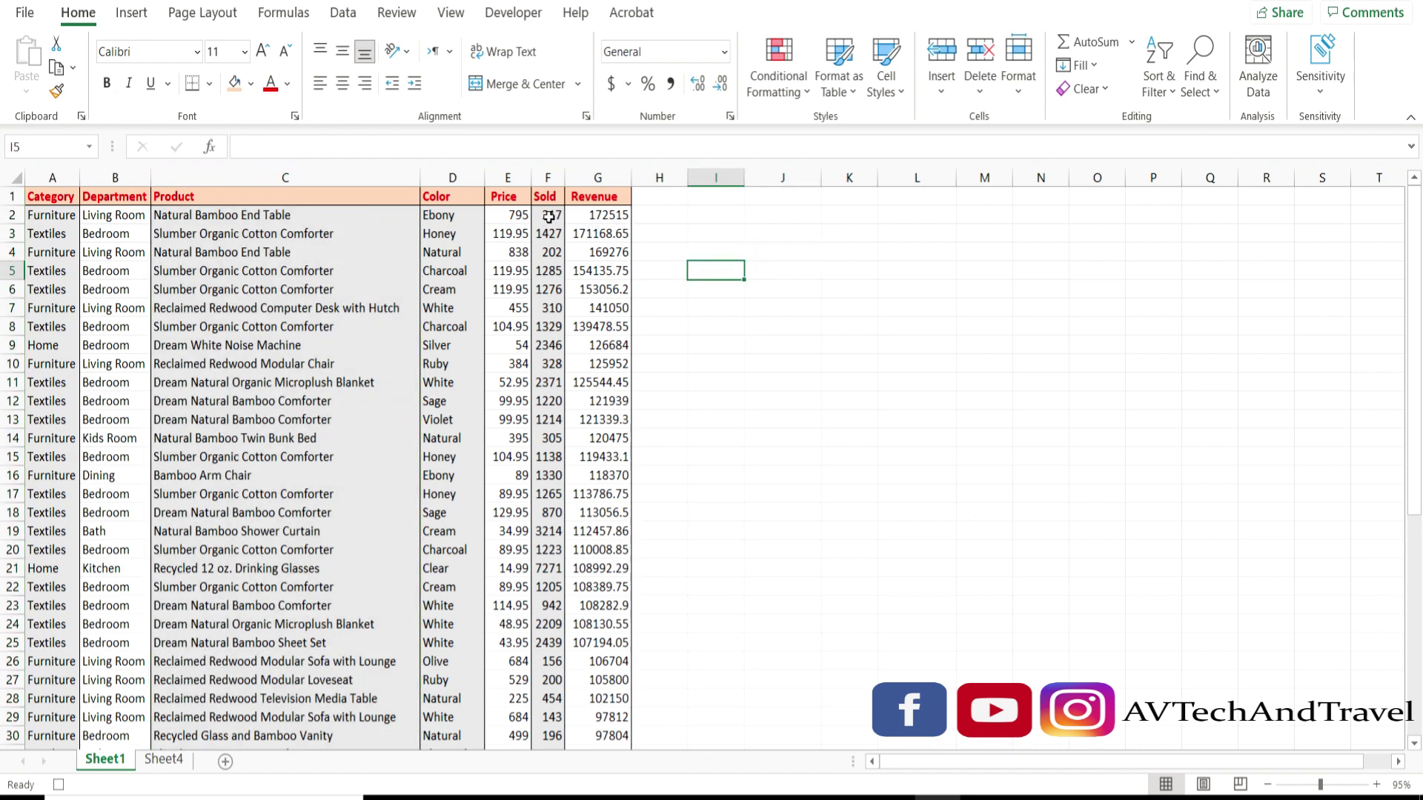
- Apply the Accounting number format with dollar signs to the Sold values F2:F50 and the Revenue values G2:G50
left_click_drag(550, 215, 537, 524)
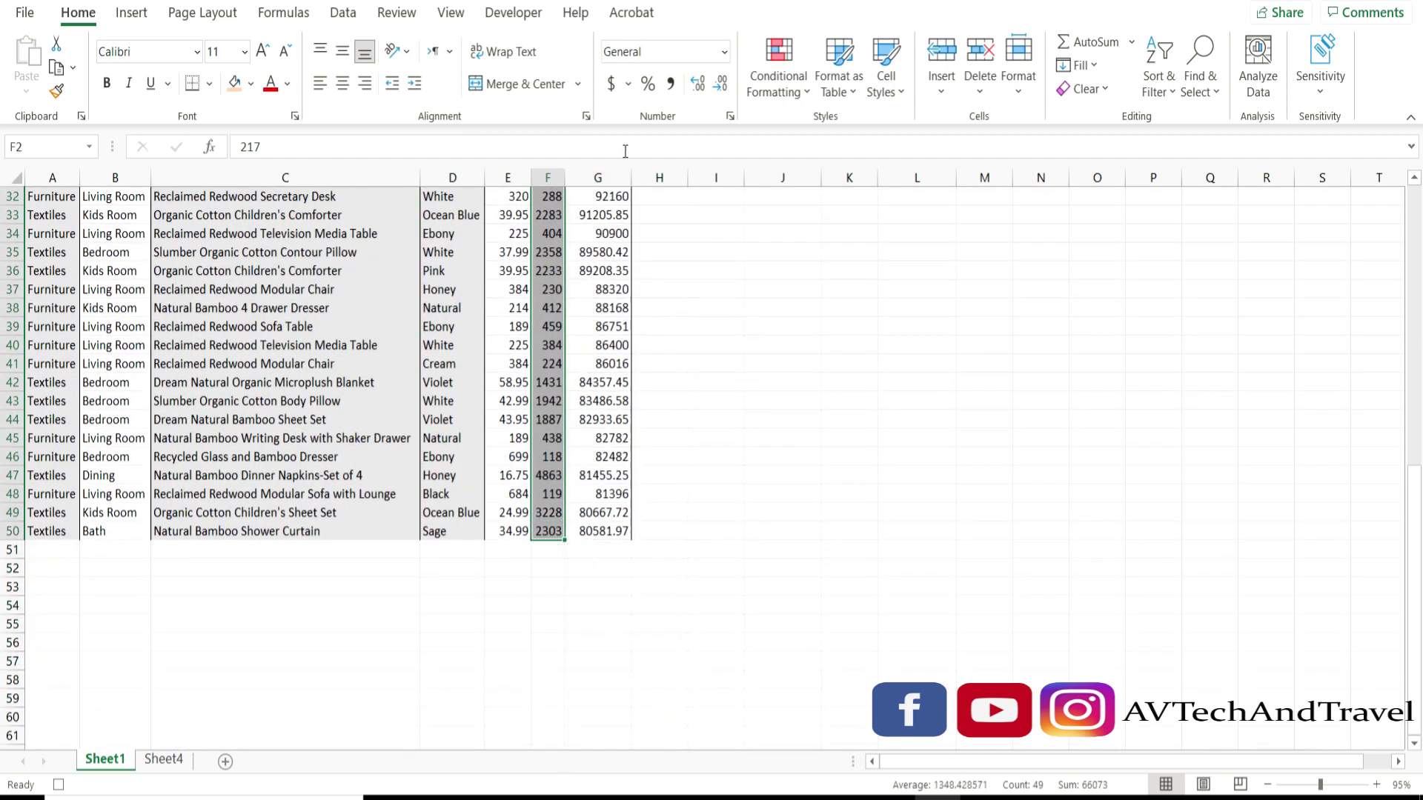
left_click(611, 86)
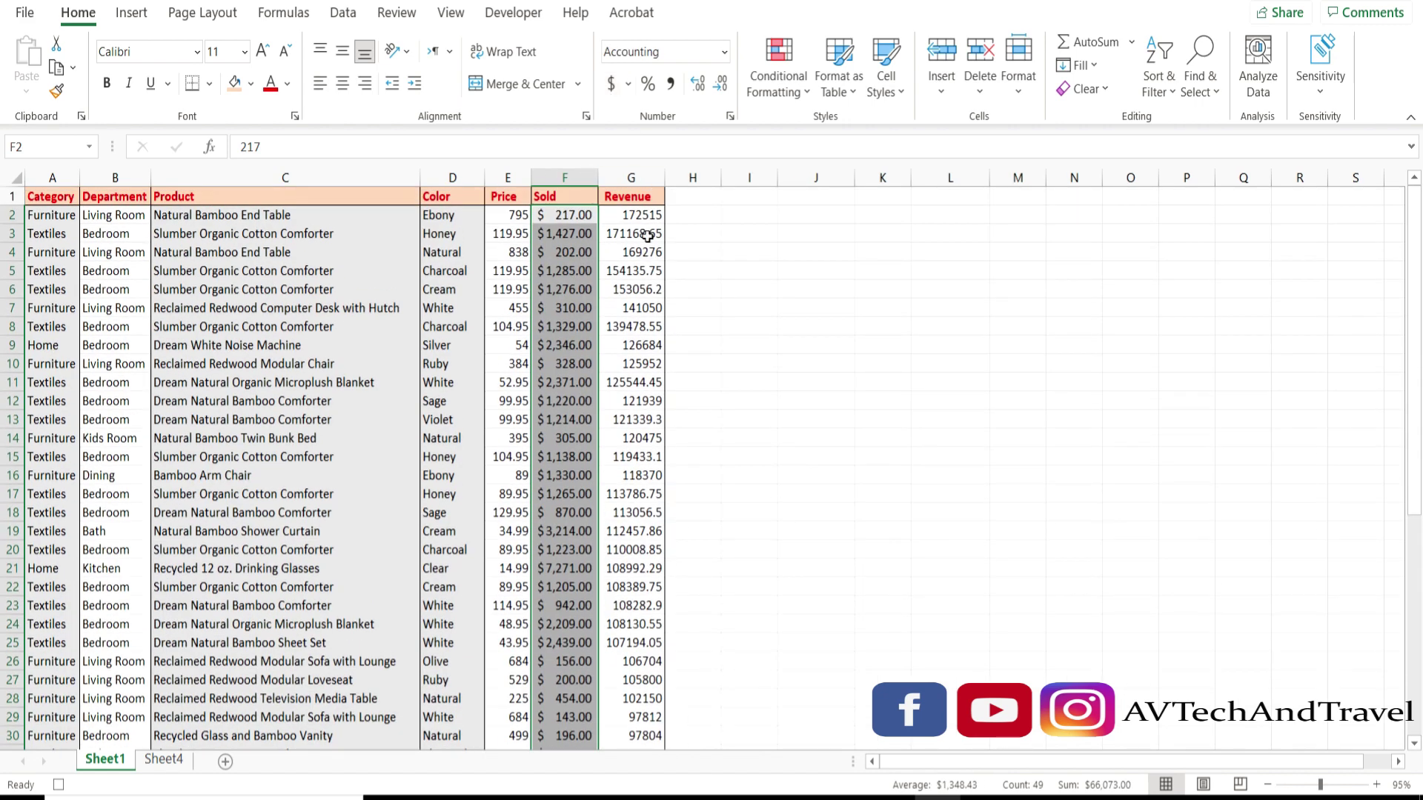
left_click_drag(632, 213, 655, 659)
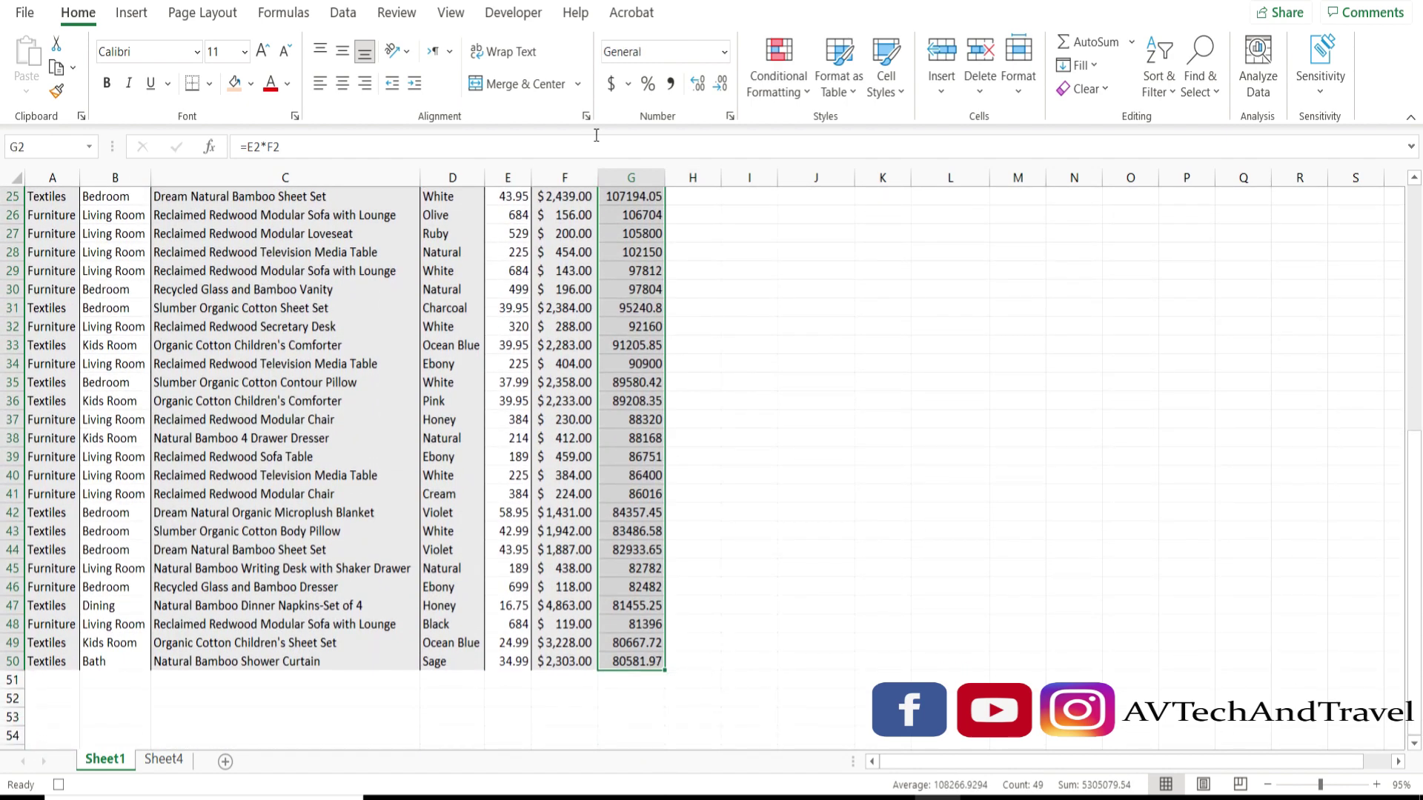
left_click(611, 86)
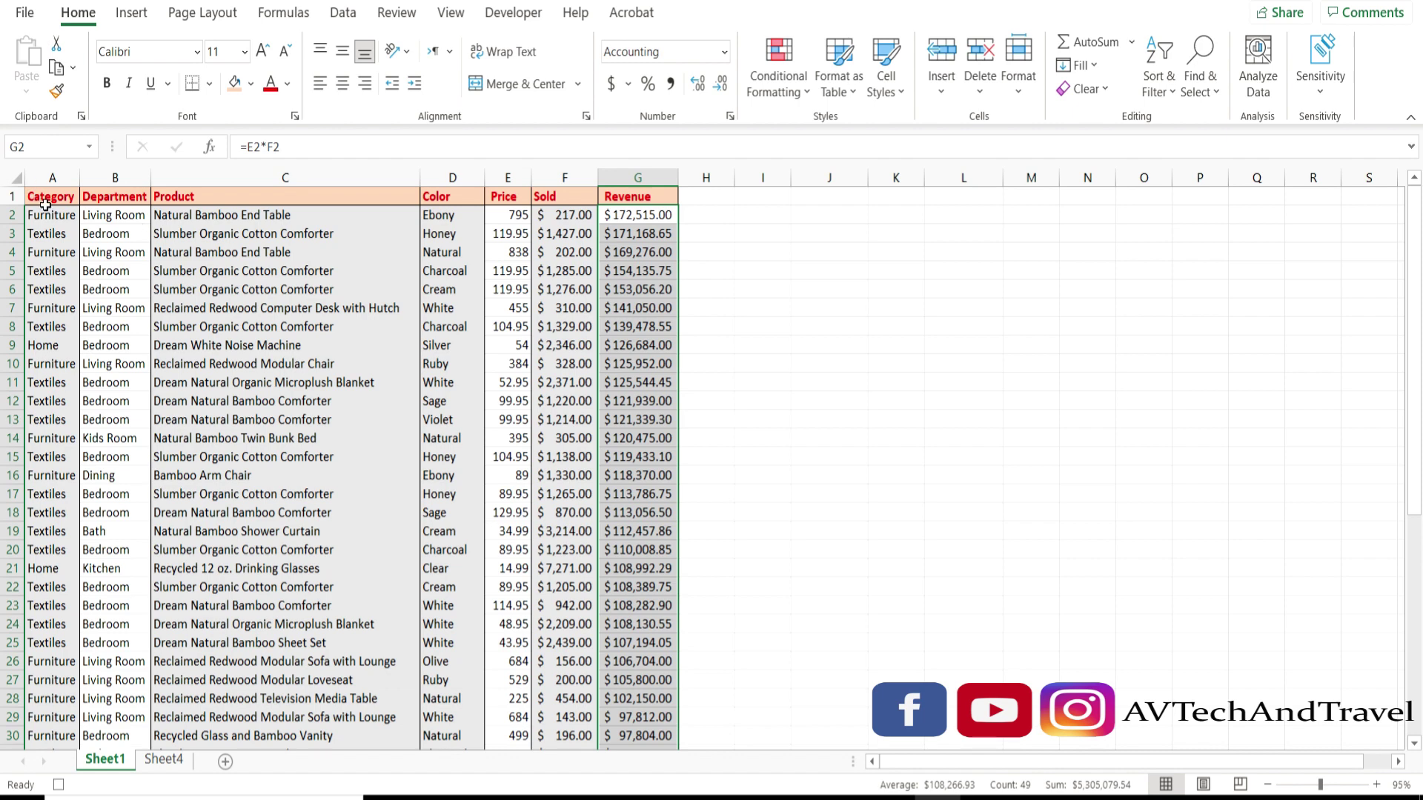
- Set the font colour of the Category values A2:A50 to a dark theme blue and select the empty cell I8
left_click_drag(45, 215, 59, 677)
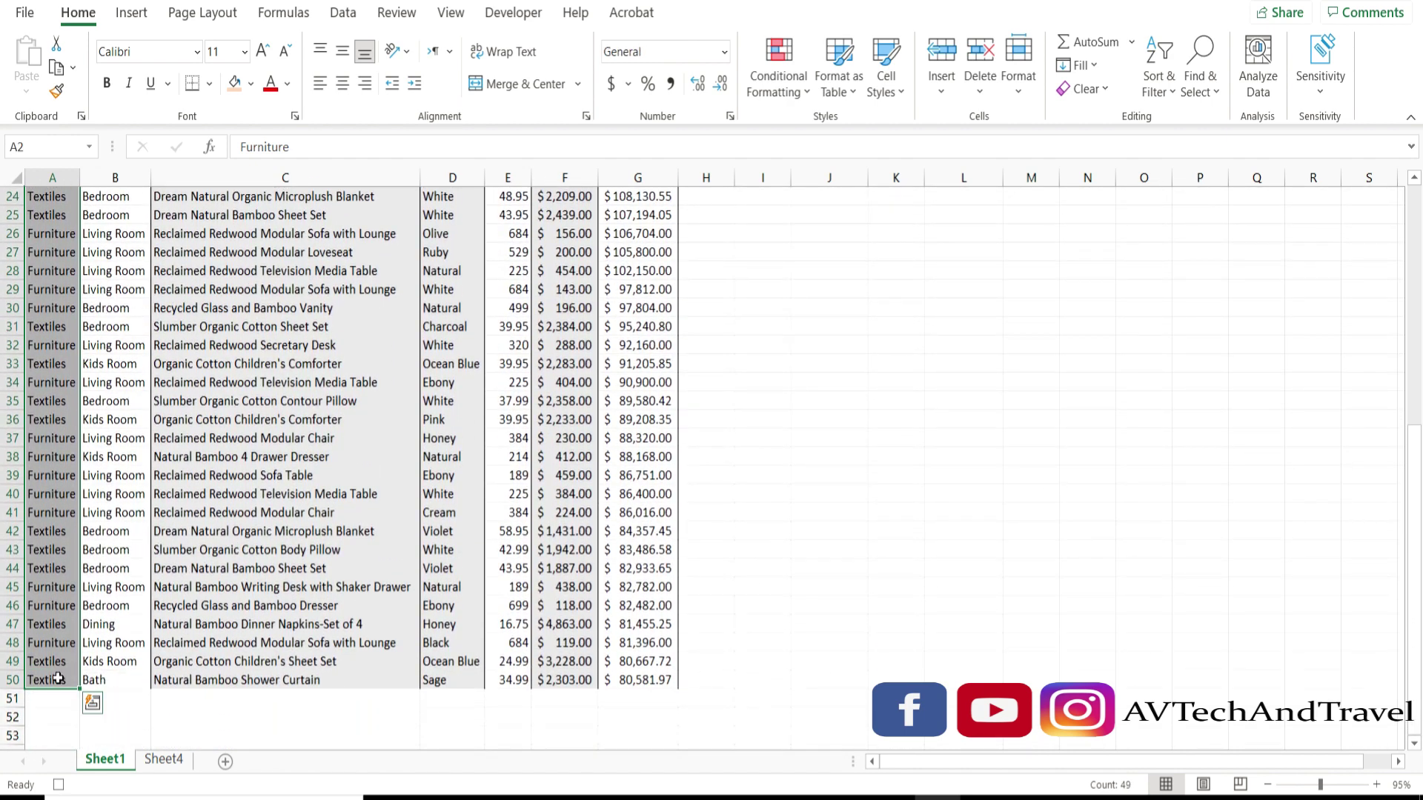
left_click(288, 84)
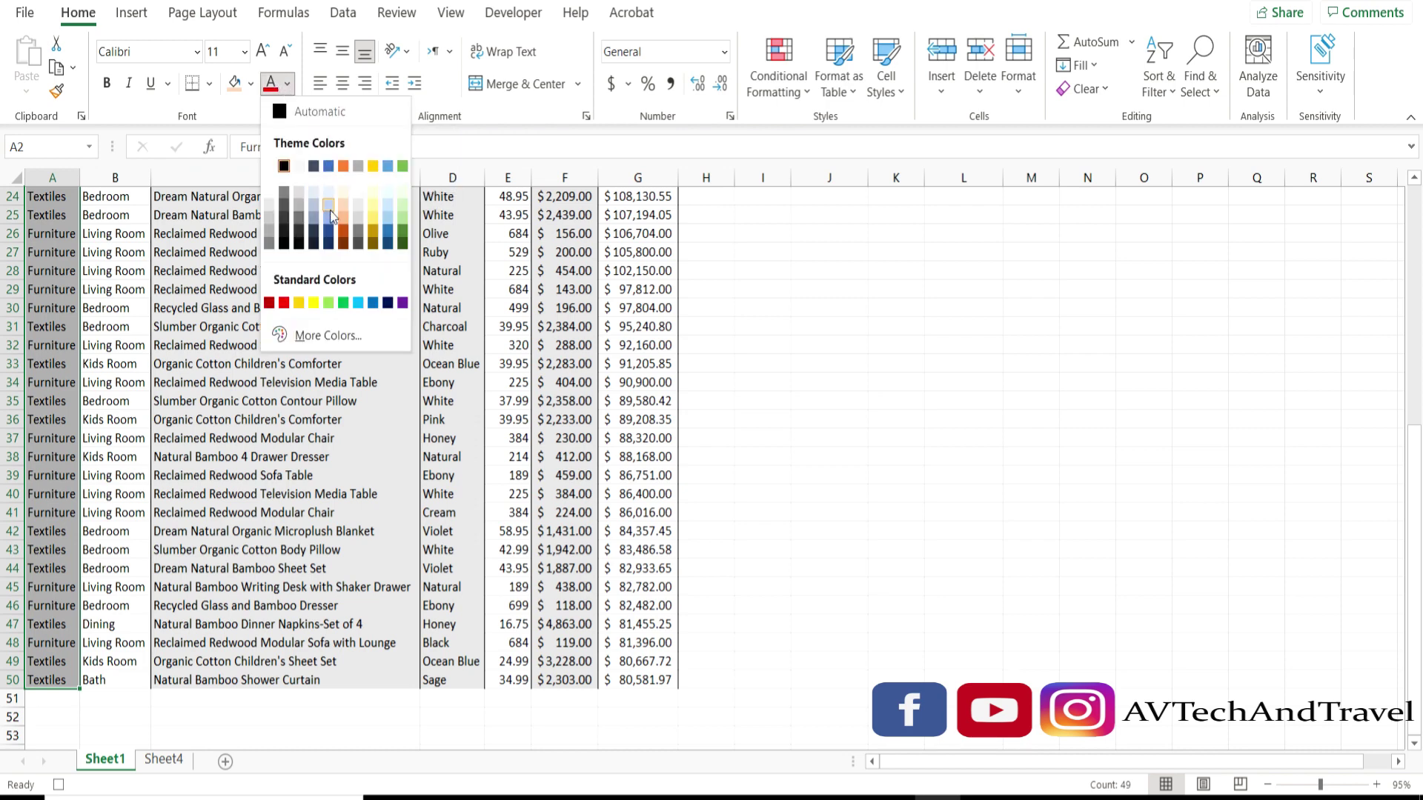
left_click(331, 231)
scroll(332, 232, "up", 8)
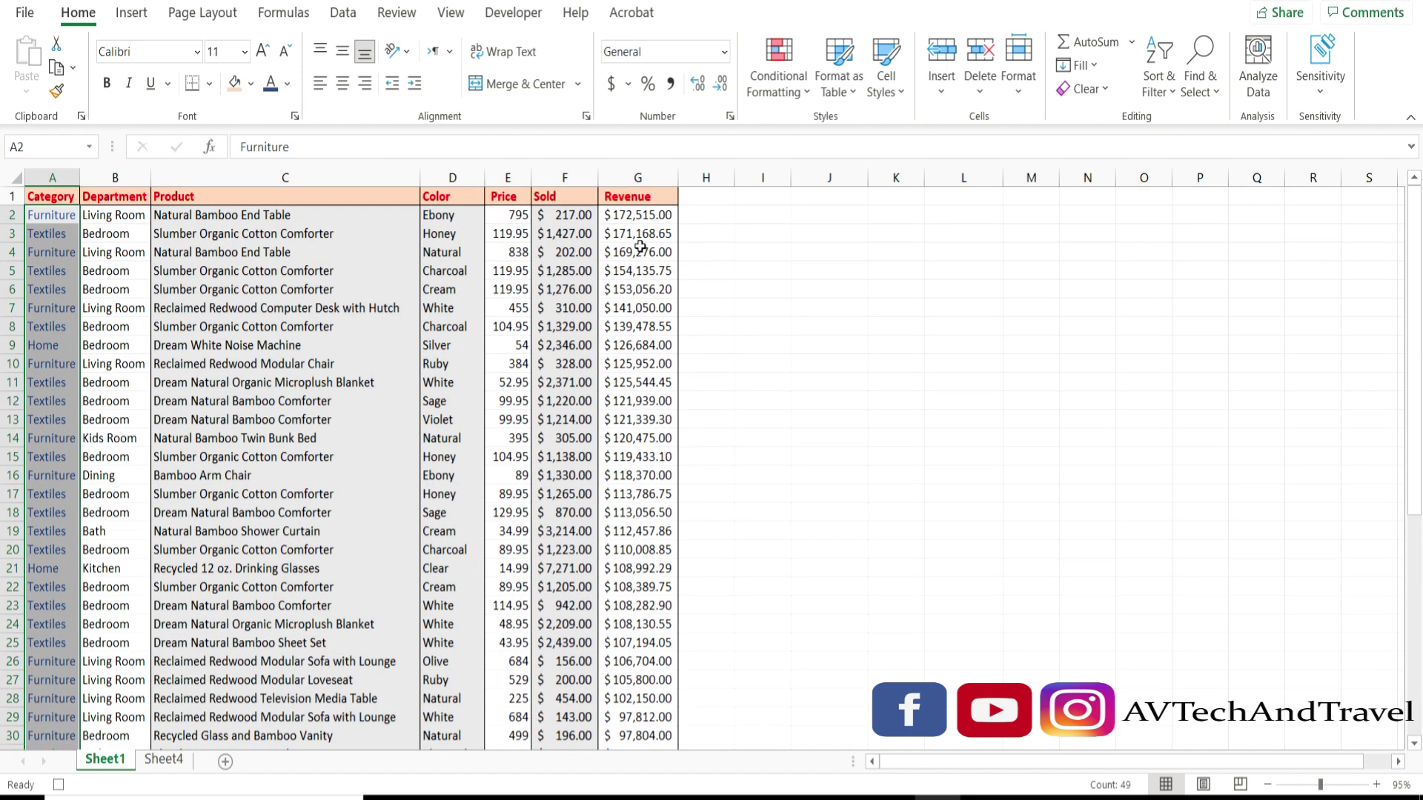
left_click(782, 330)
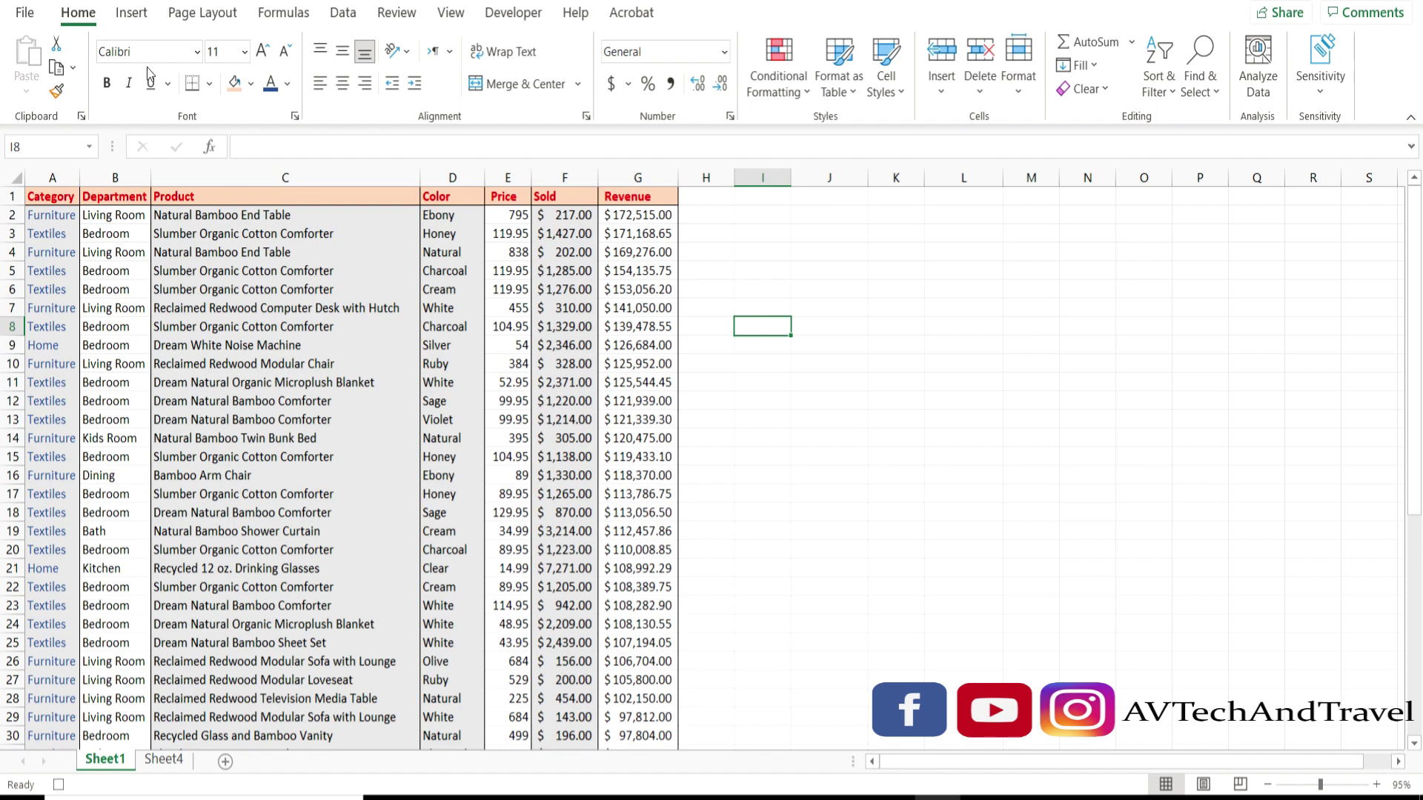
- Stop the macro recording, and run the recorded formatting macro on the unformatted table in Sheet4
left_click(514, 14)
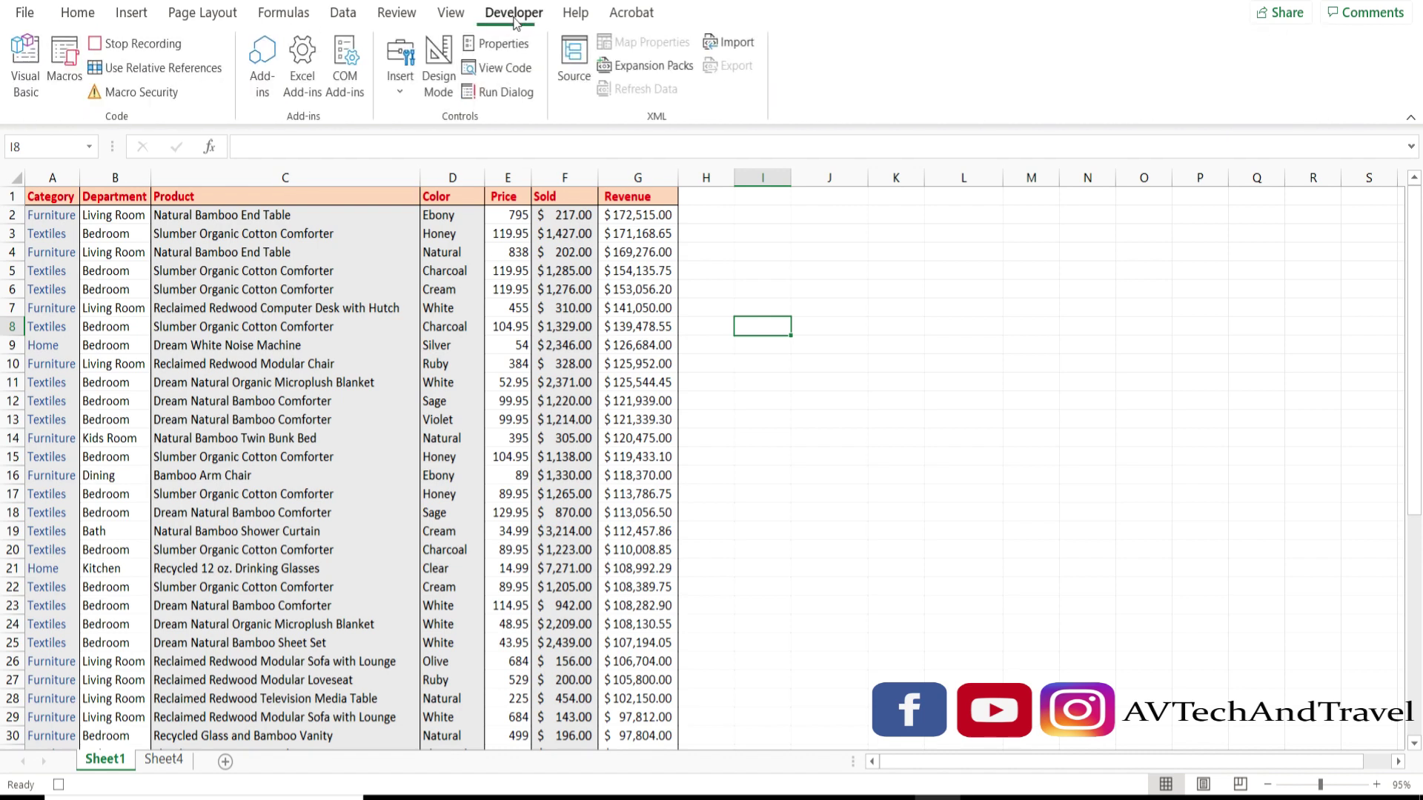
left_click(116, 46)
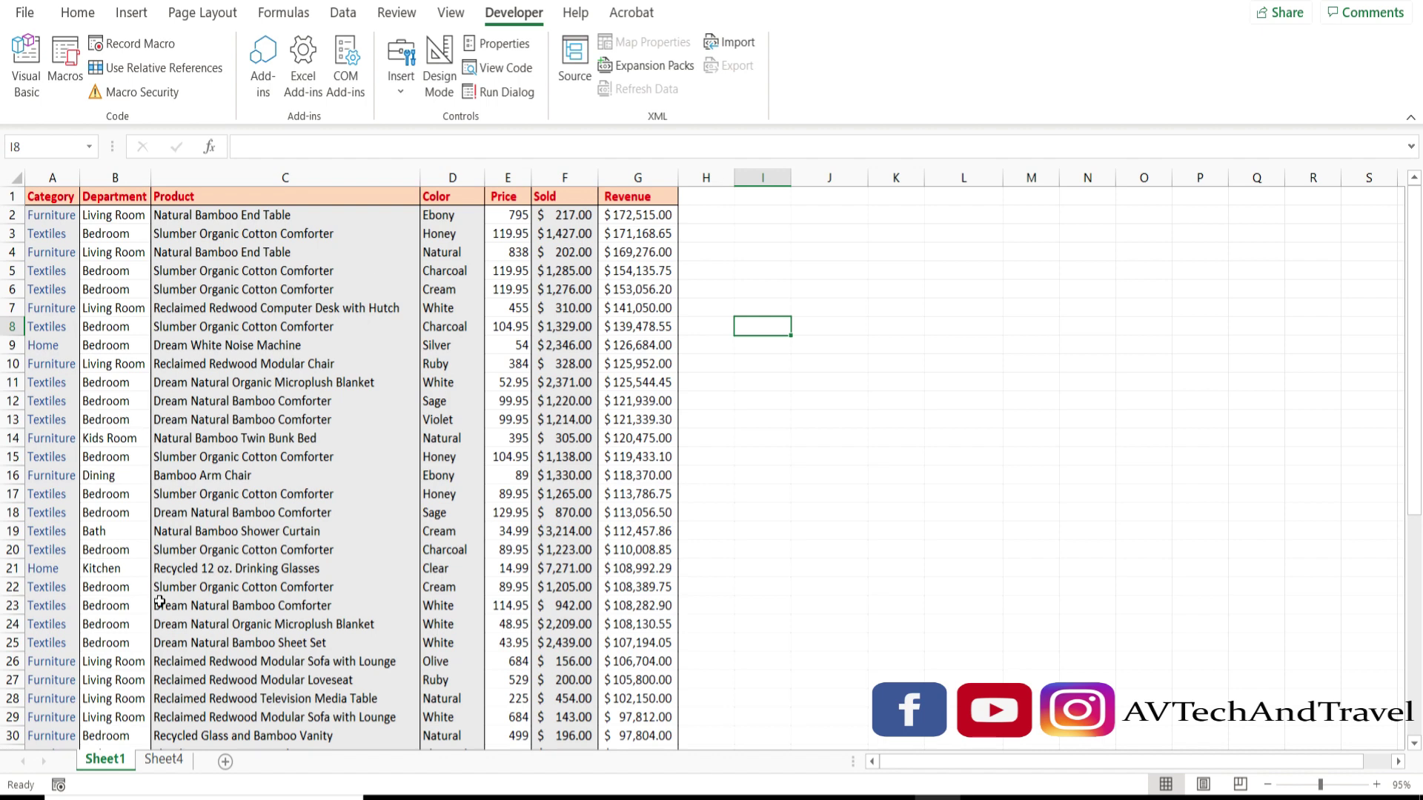
left_click(164, 759)
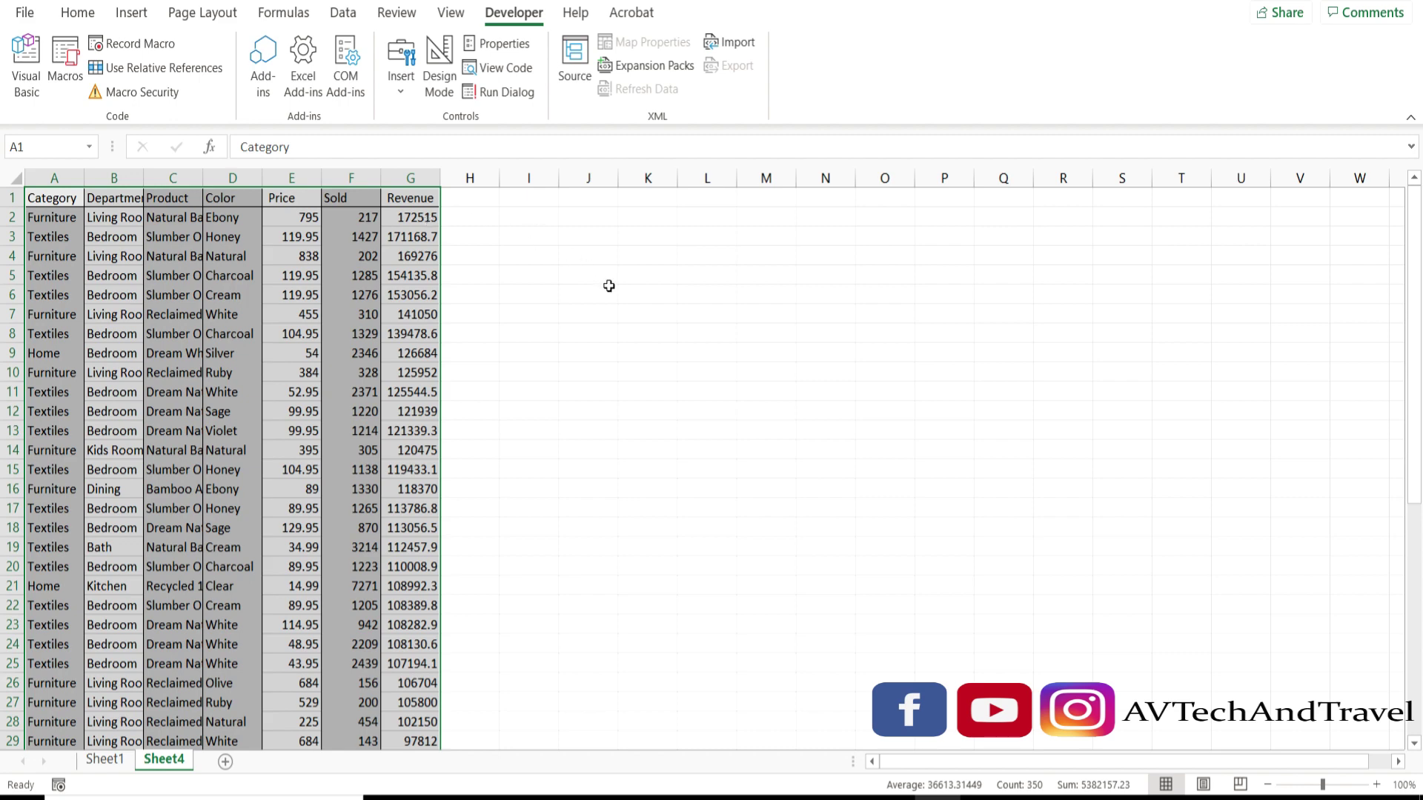
key("ctrl+shift+f")
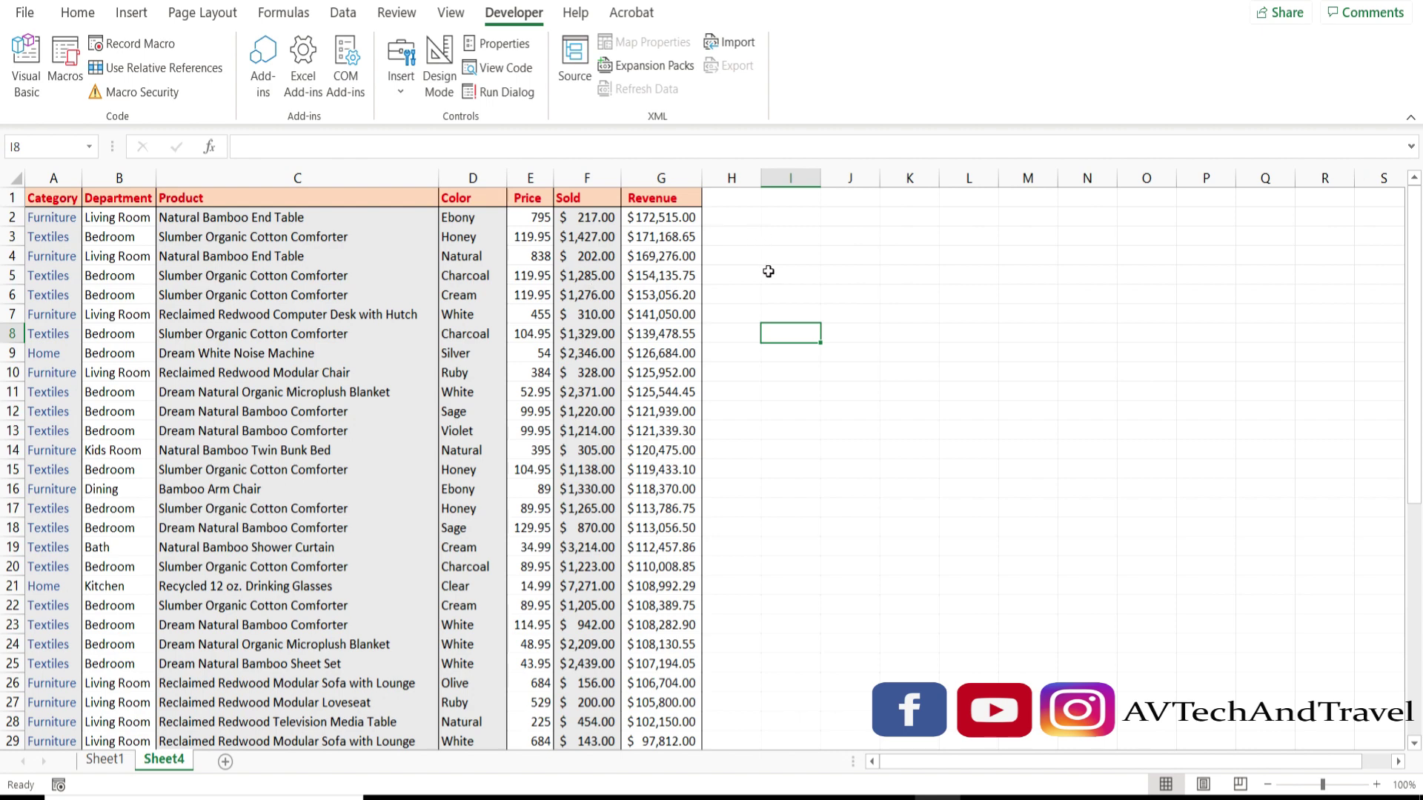
left_click(114, 764)
left_click(163, 760)
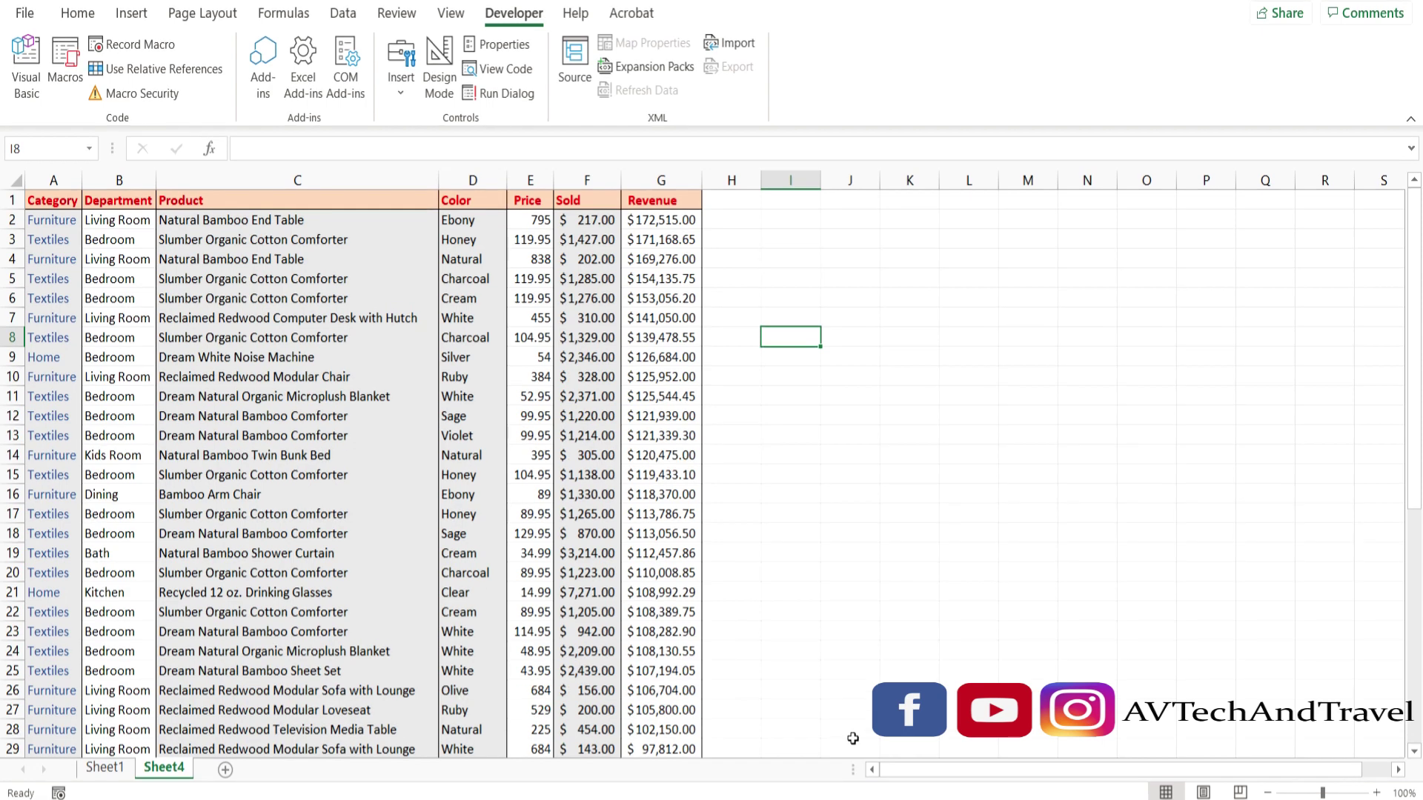
- Delete the macro Macro1 from the open workbooks
key("alt+F8")
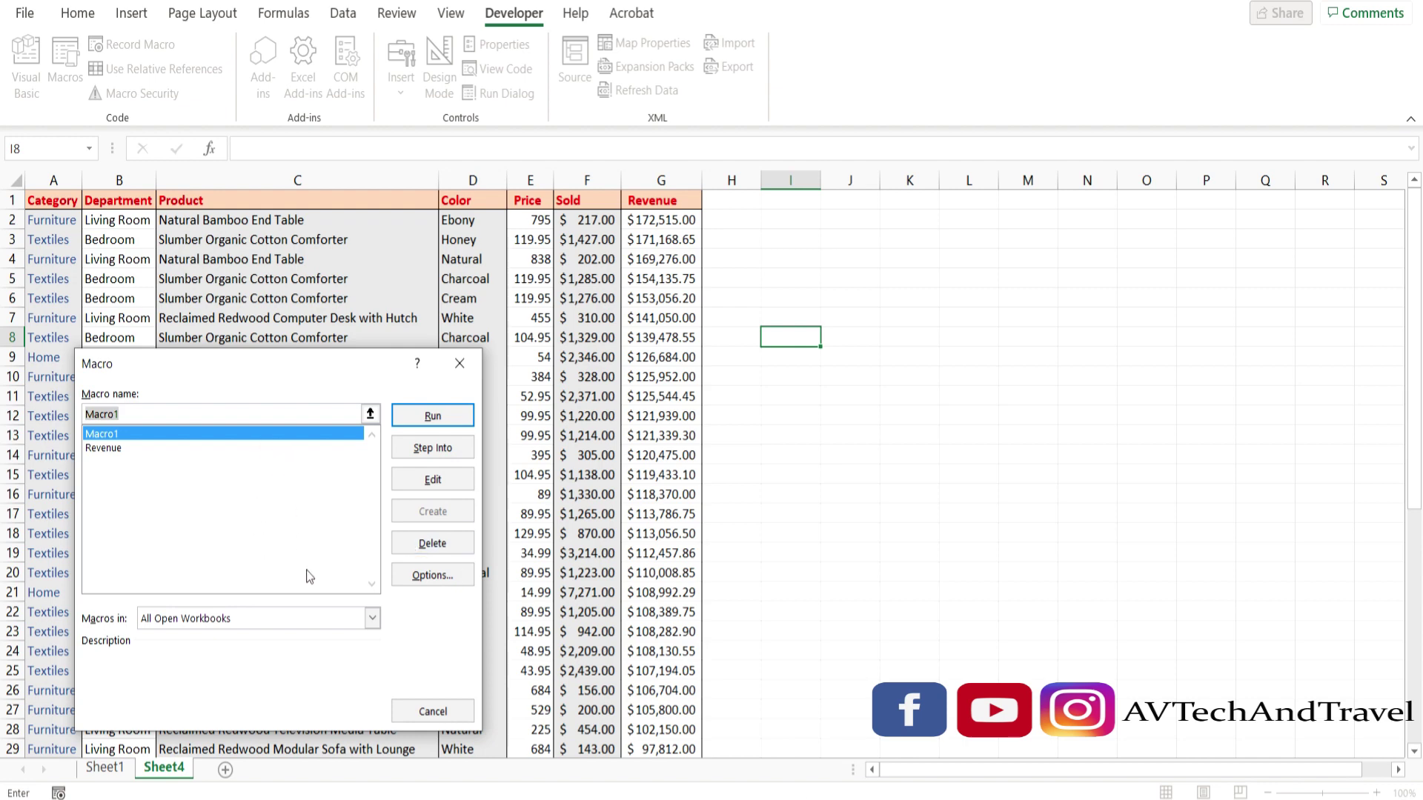
left_click(434, 713)
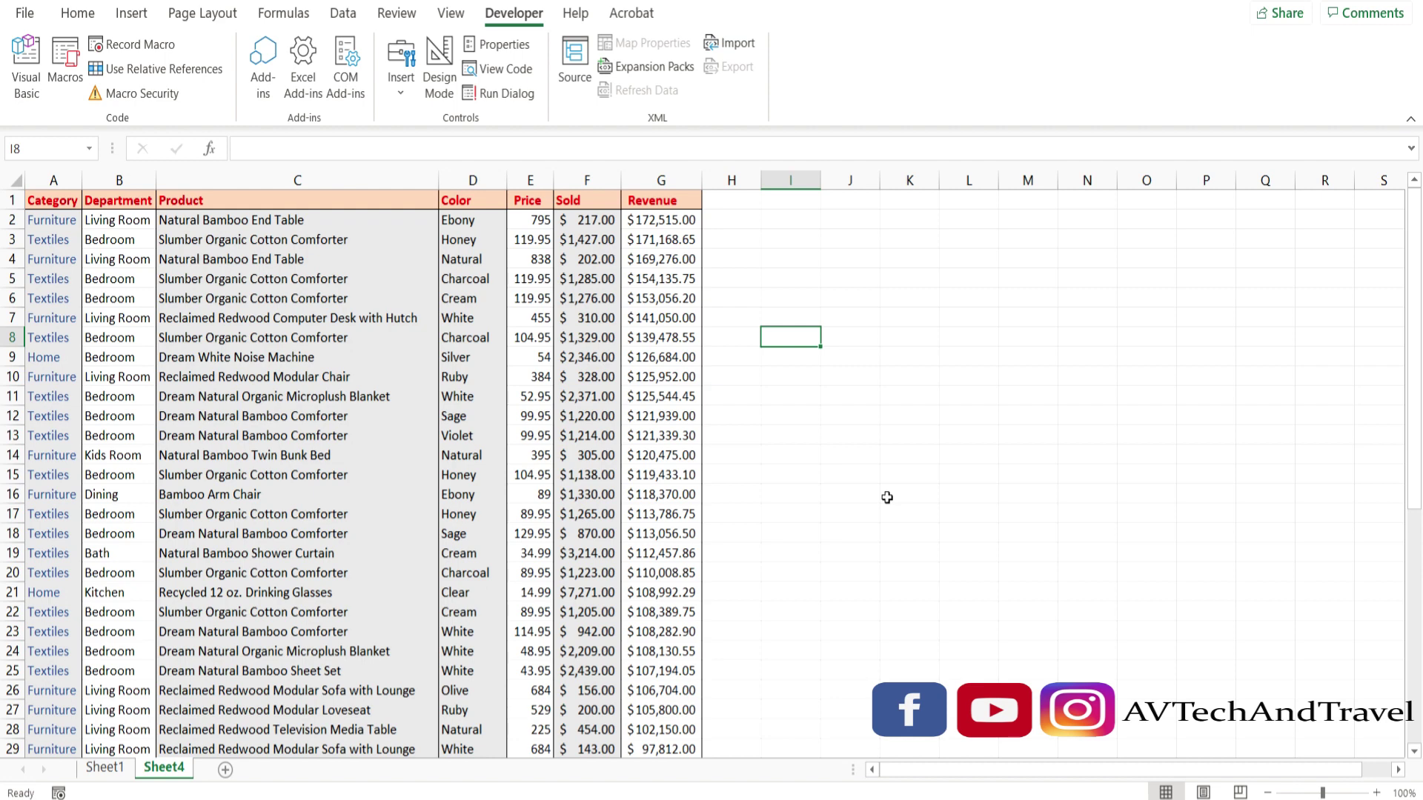
key("alt+F8")
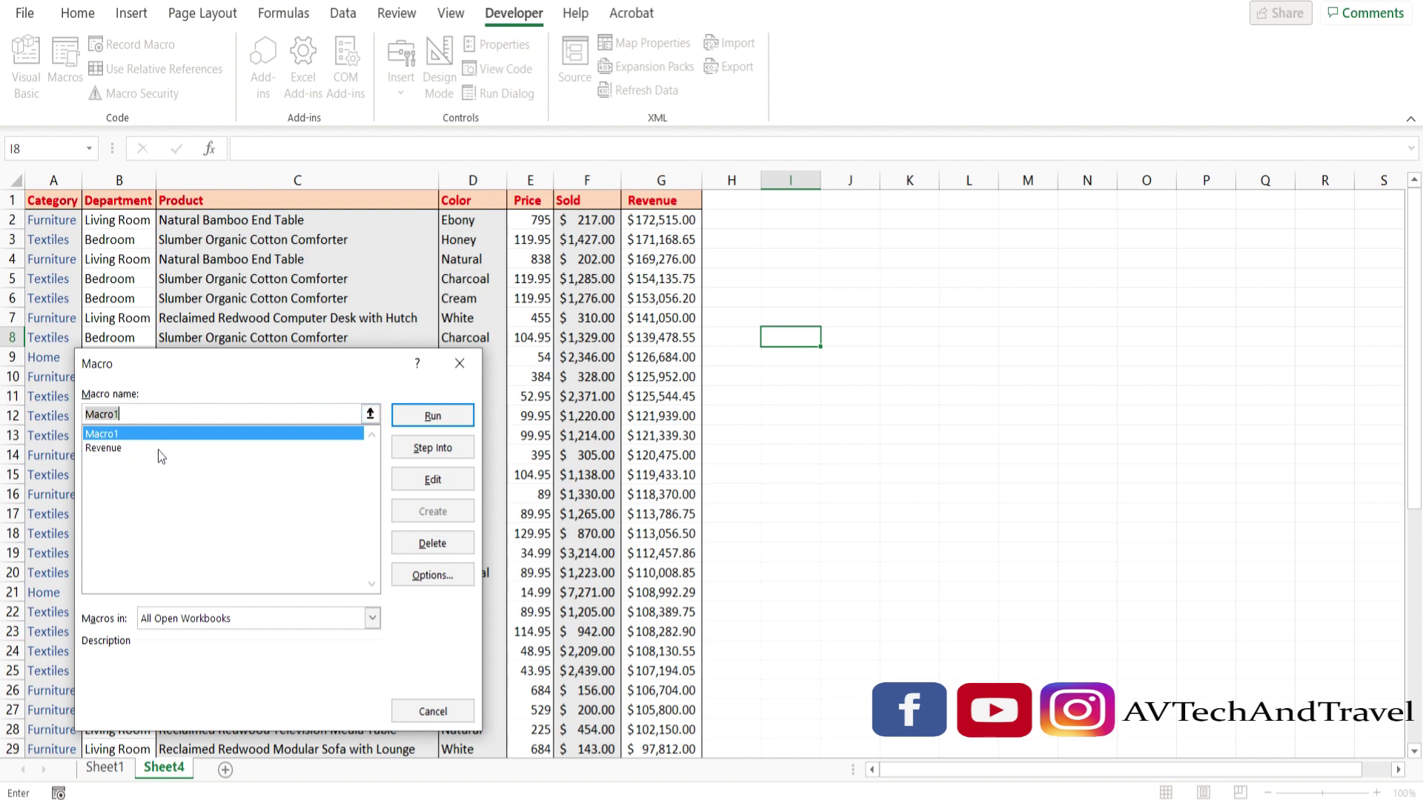
left_click(204, 419)
left_click(439, 547)
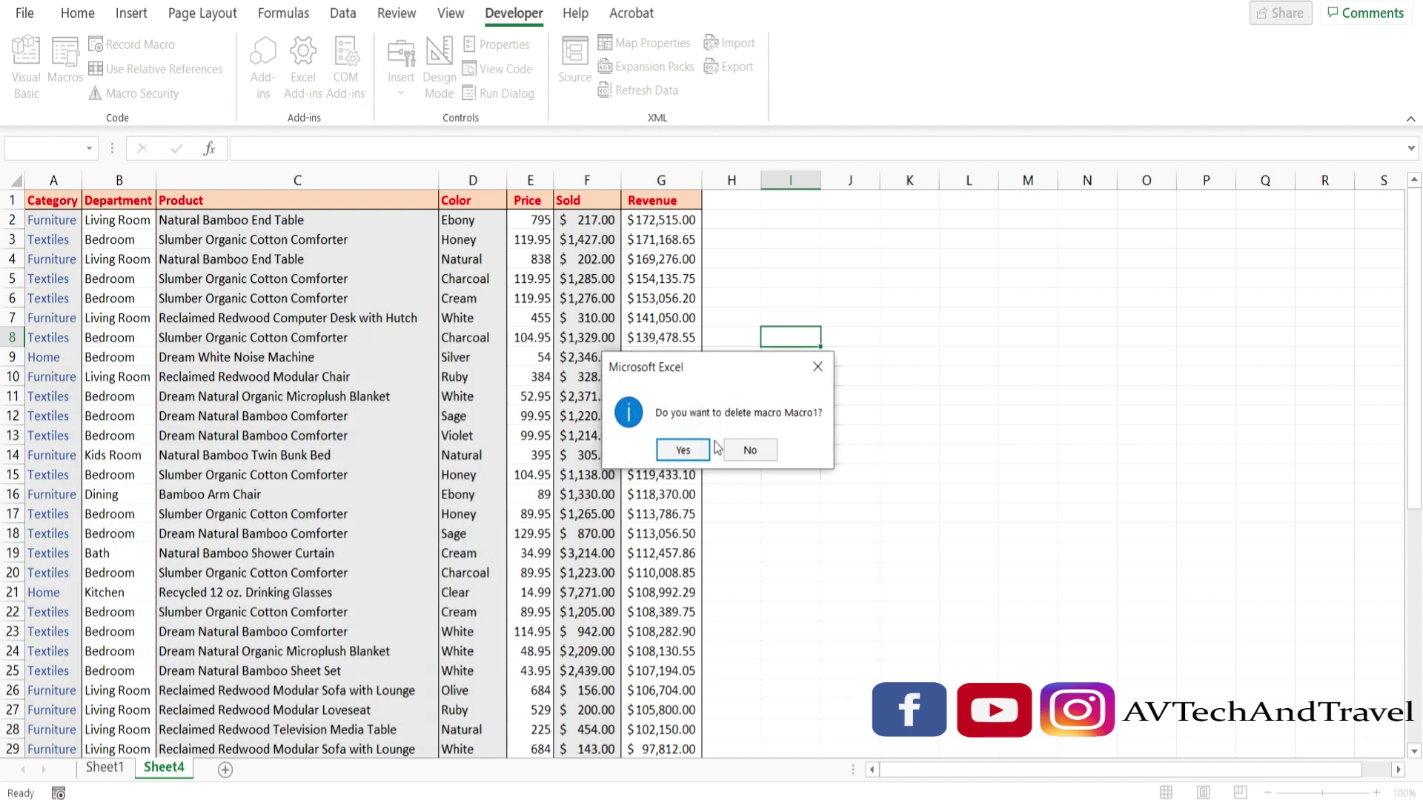
left_click(682, 450)
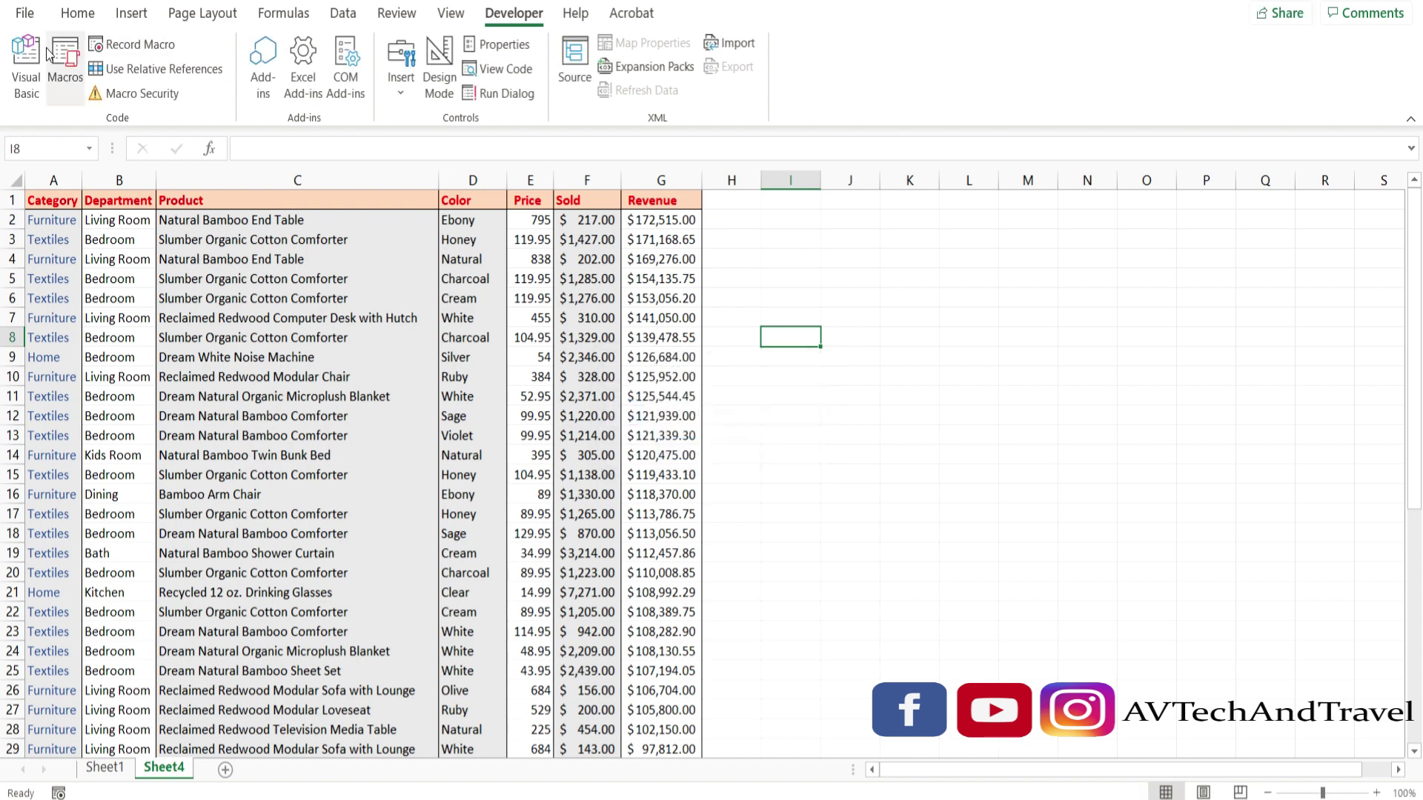
- Check which macros remain in all open workbooks, without running any
left_click(71, 61)
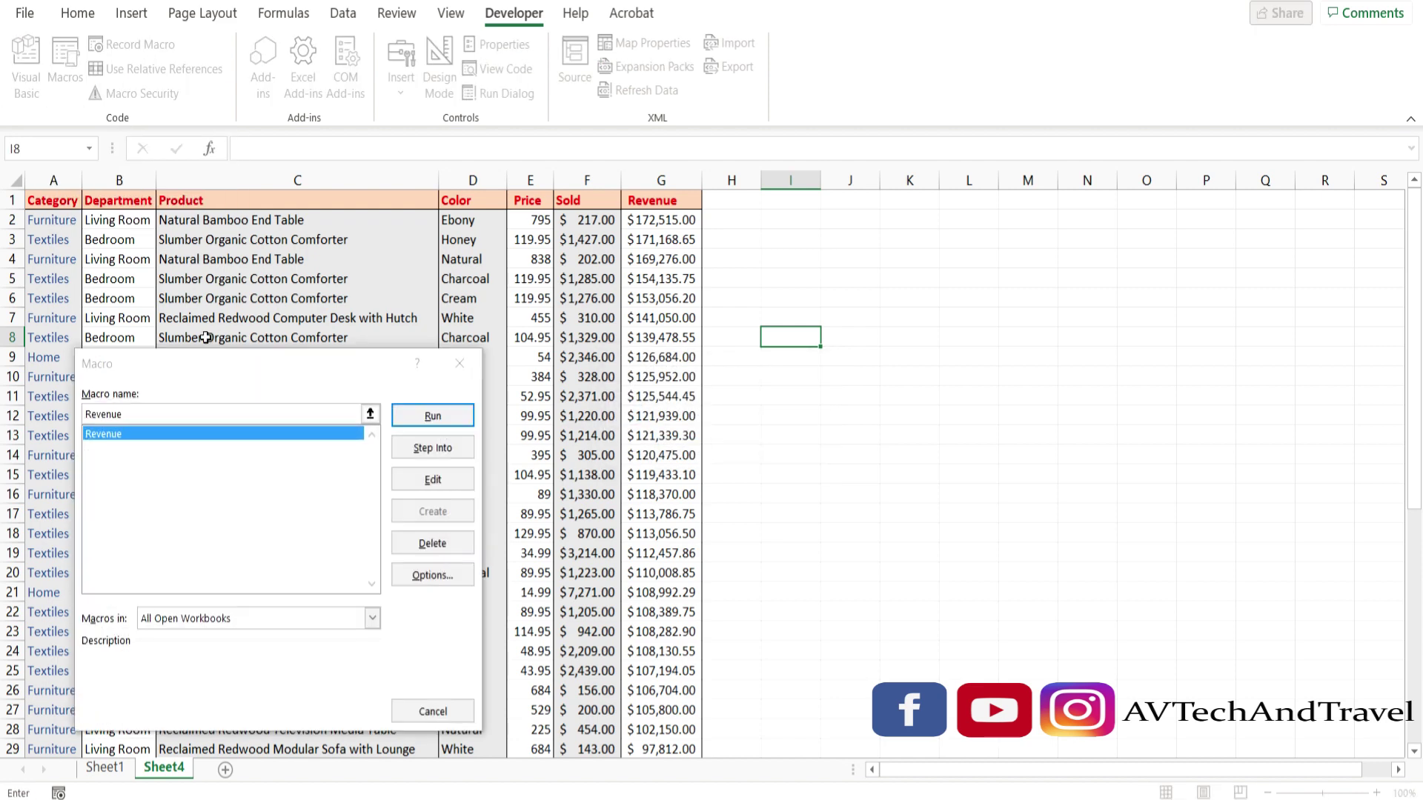
left_click(433, 711)
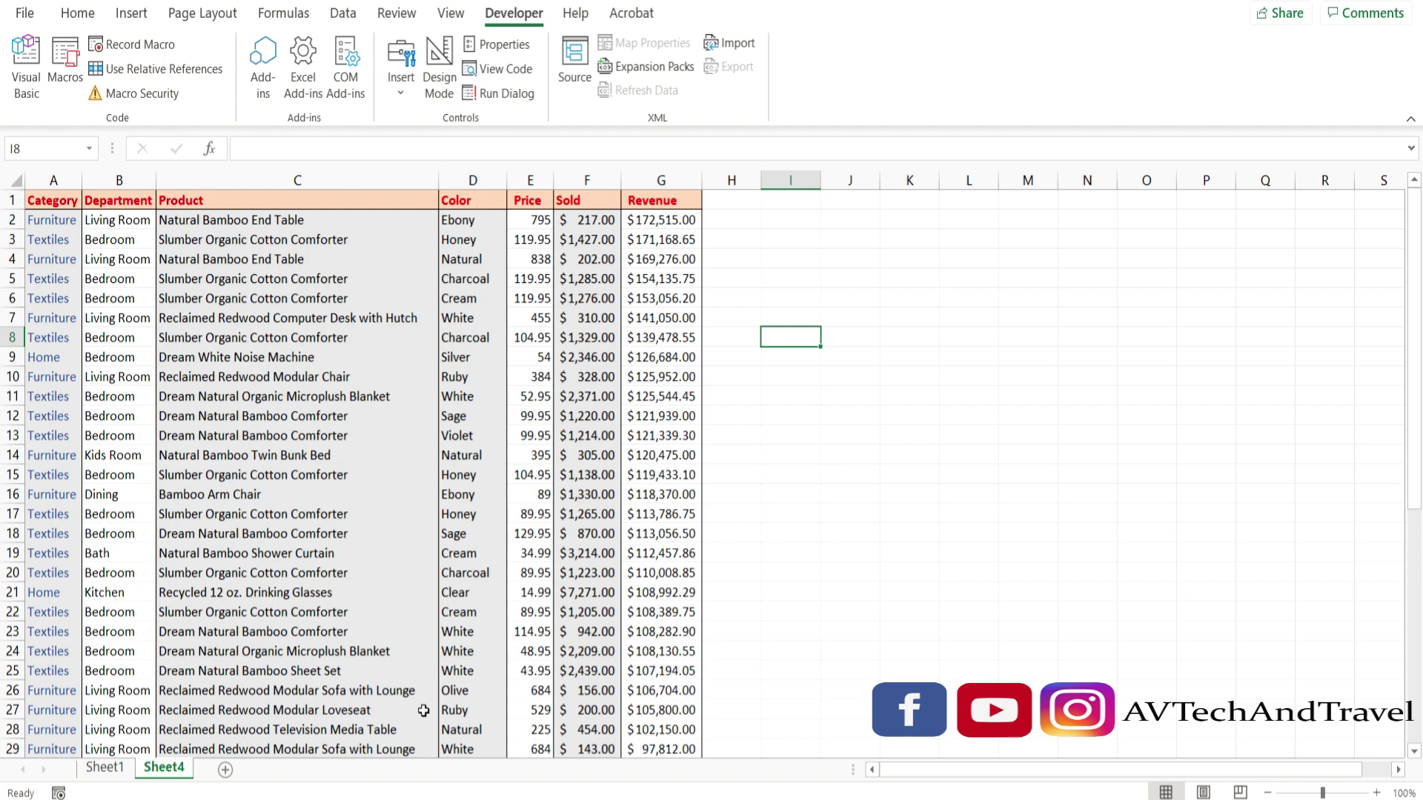
left_click(74, 82)
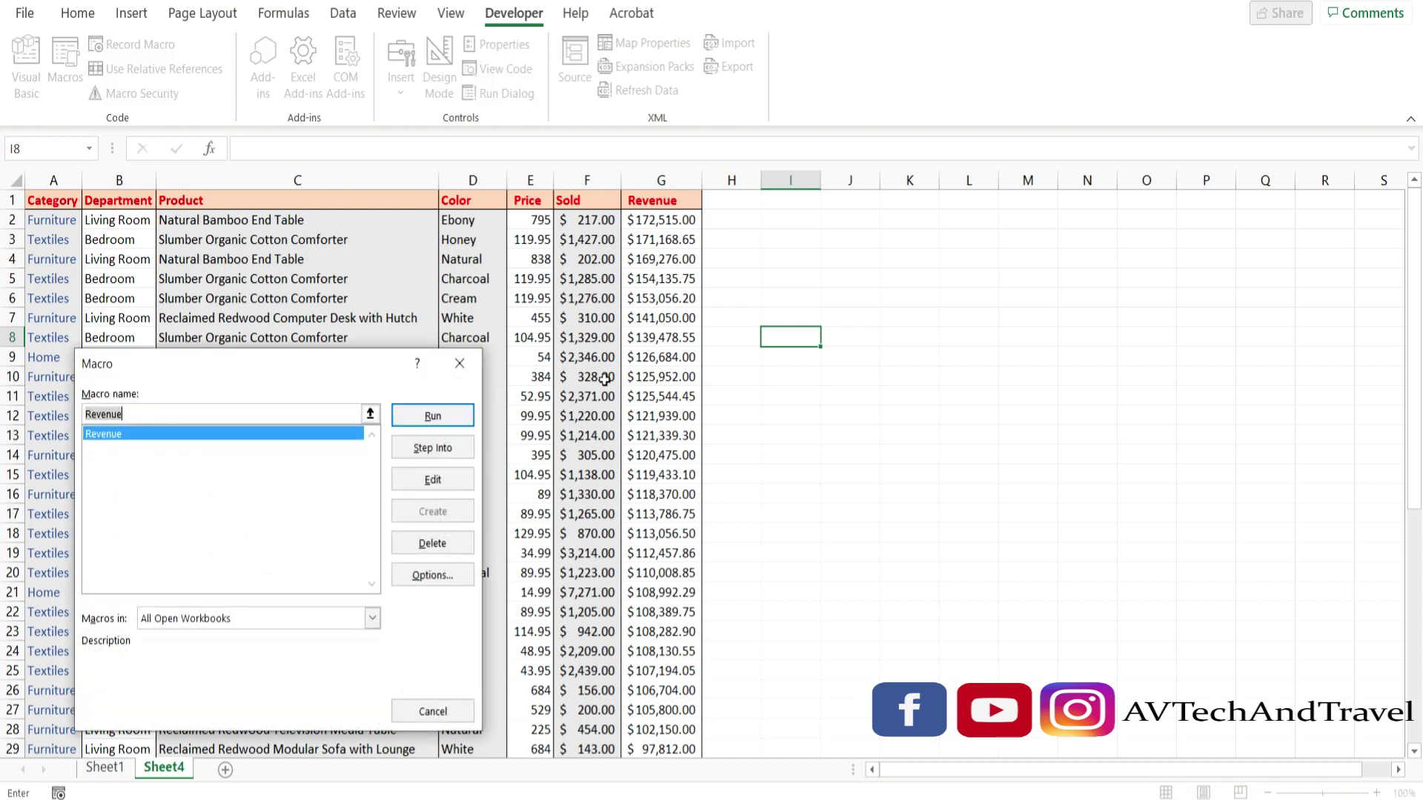
left_click(411, 710)
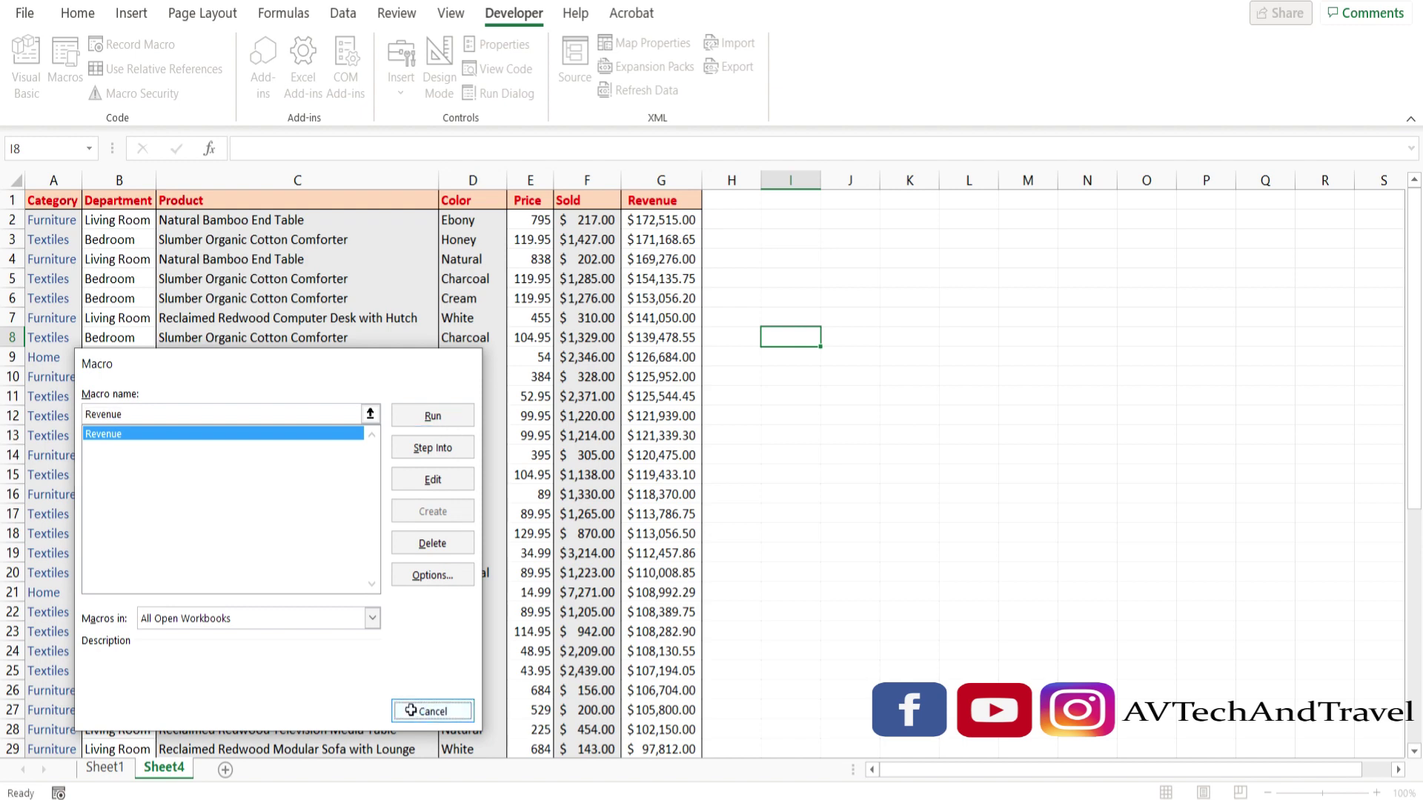
- Save the workbook on the Desktop as exercise.xlsm, using the Excel Macro-Enabled Workbook type, with Sheet1 active
left_click(104, 768)
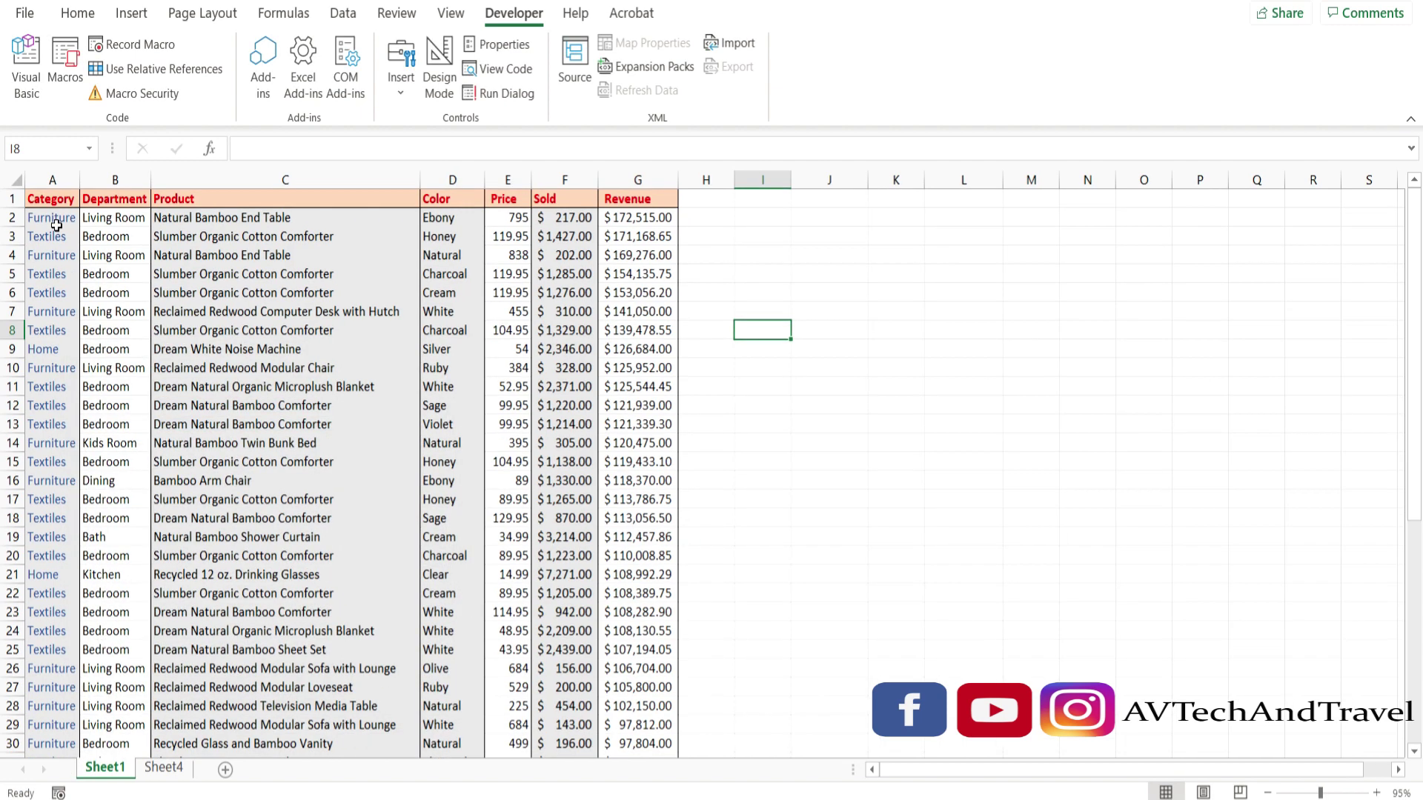
left_click(26, 12)
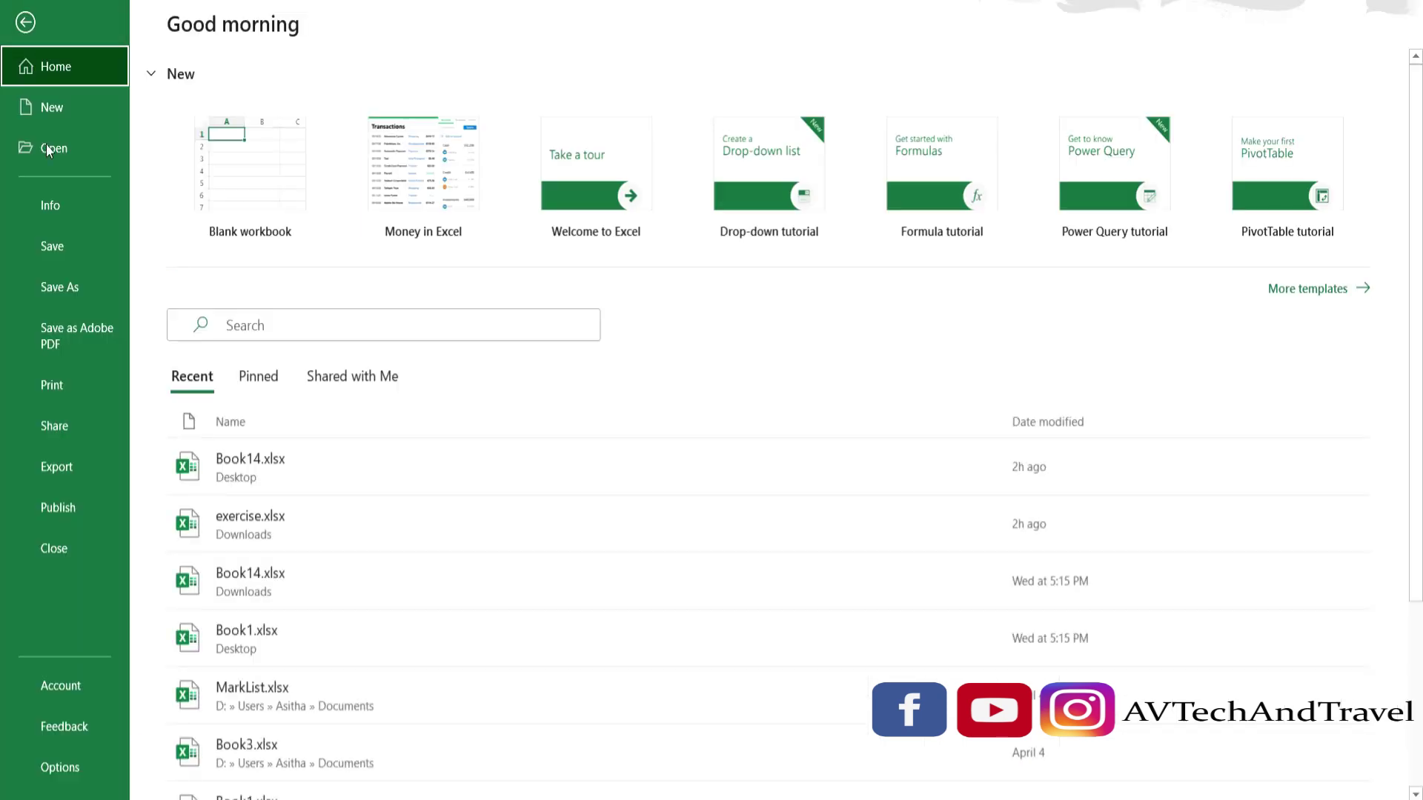
left_click(60, 281)
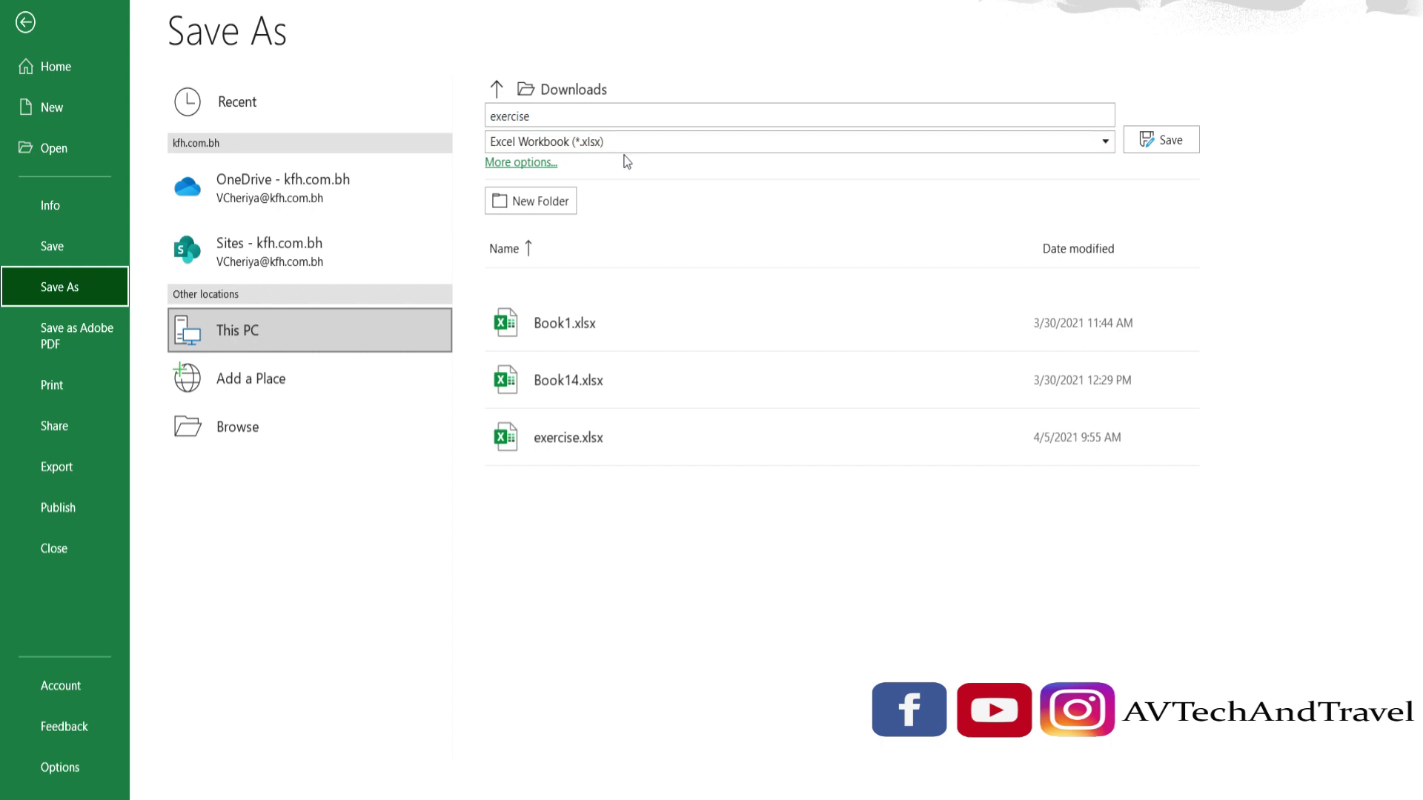
left_click(1106, 148)
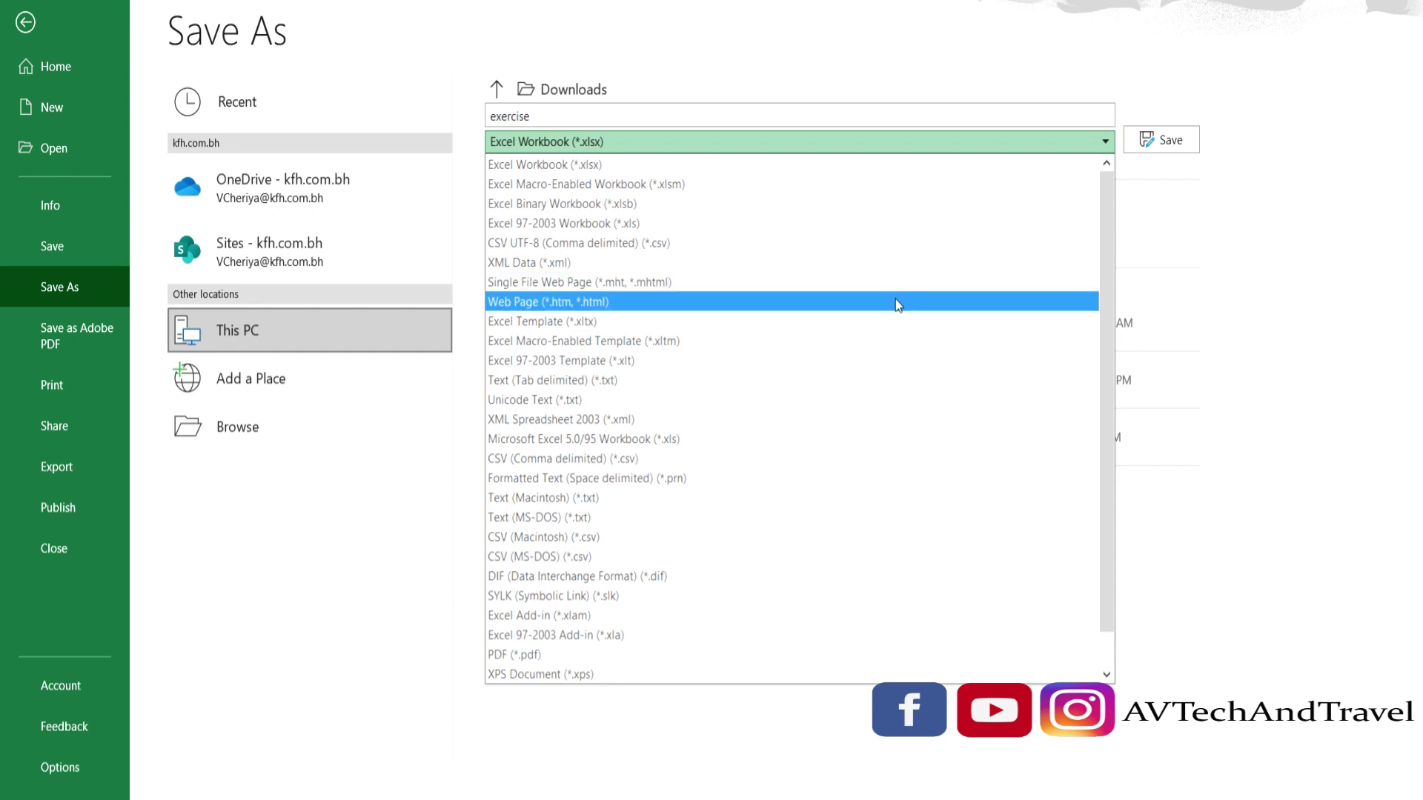
left_click(872, 183)
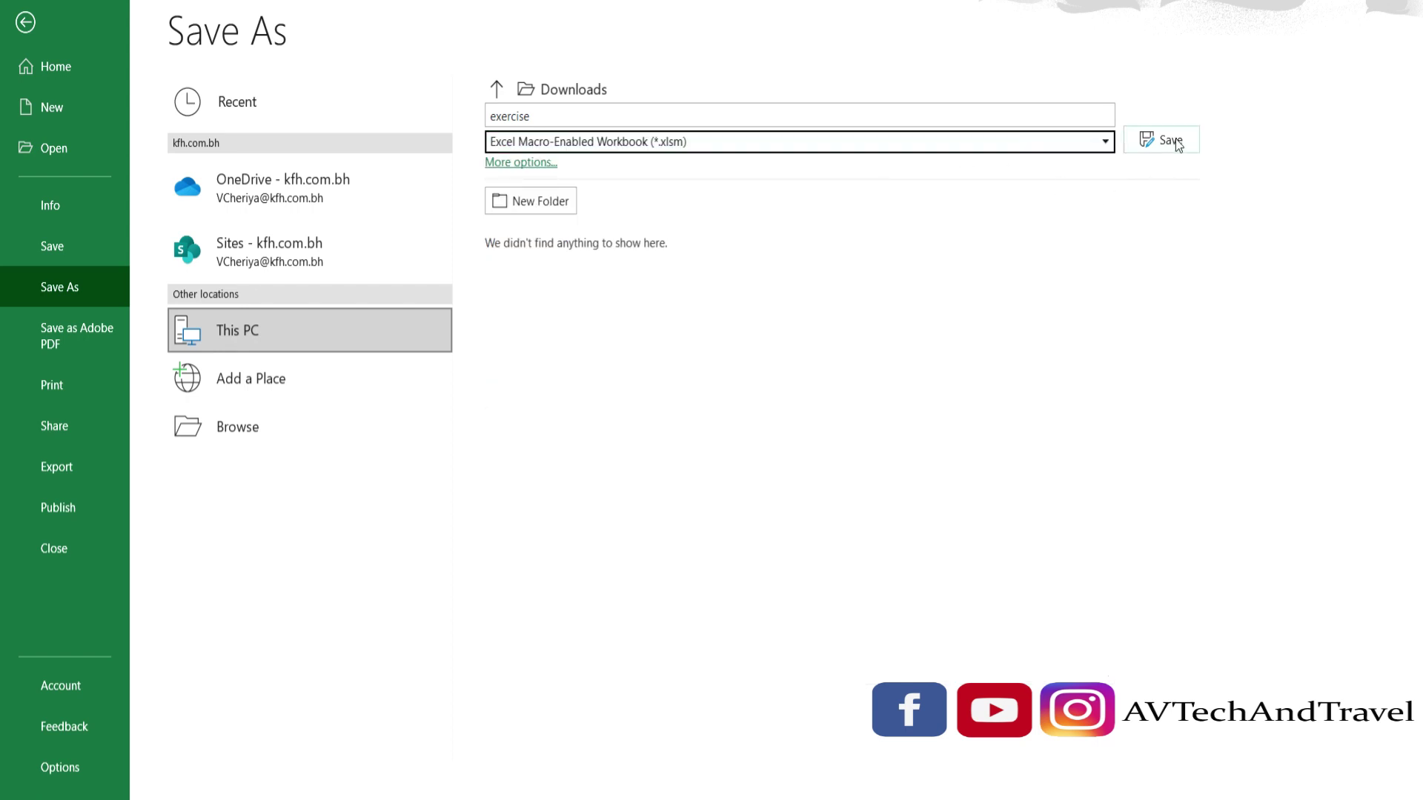
left_click(550, 95)
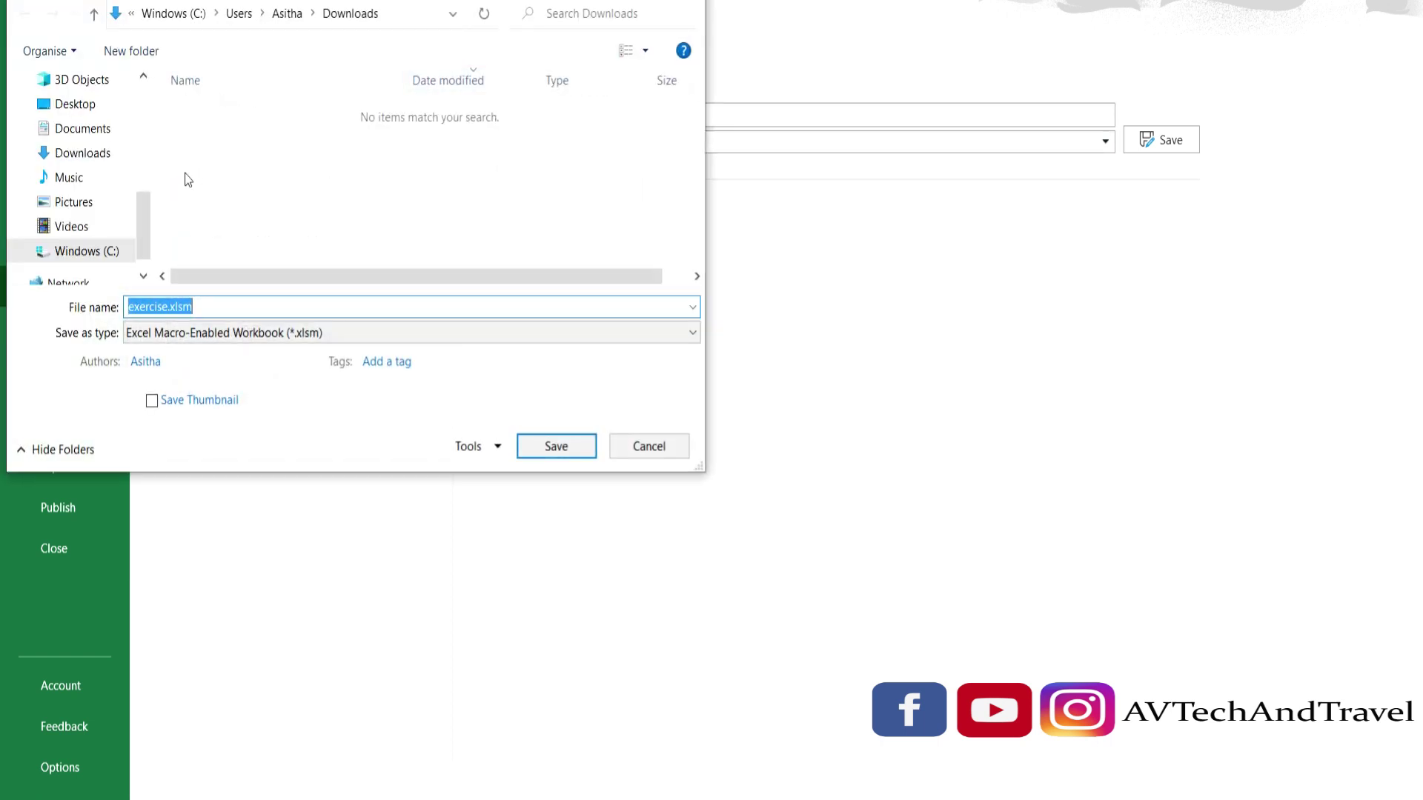
left_click(93, 108)
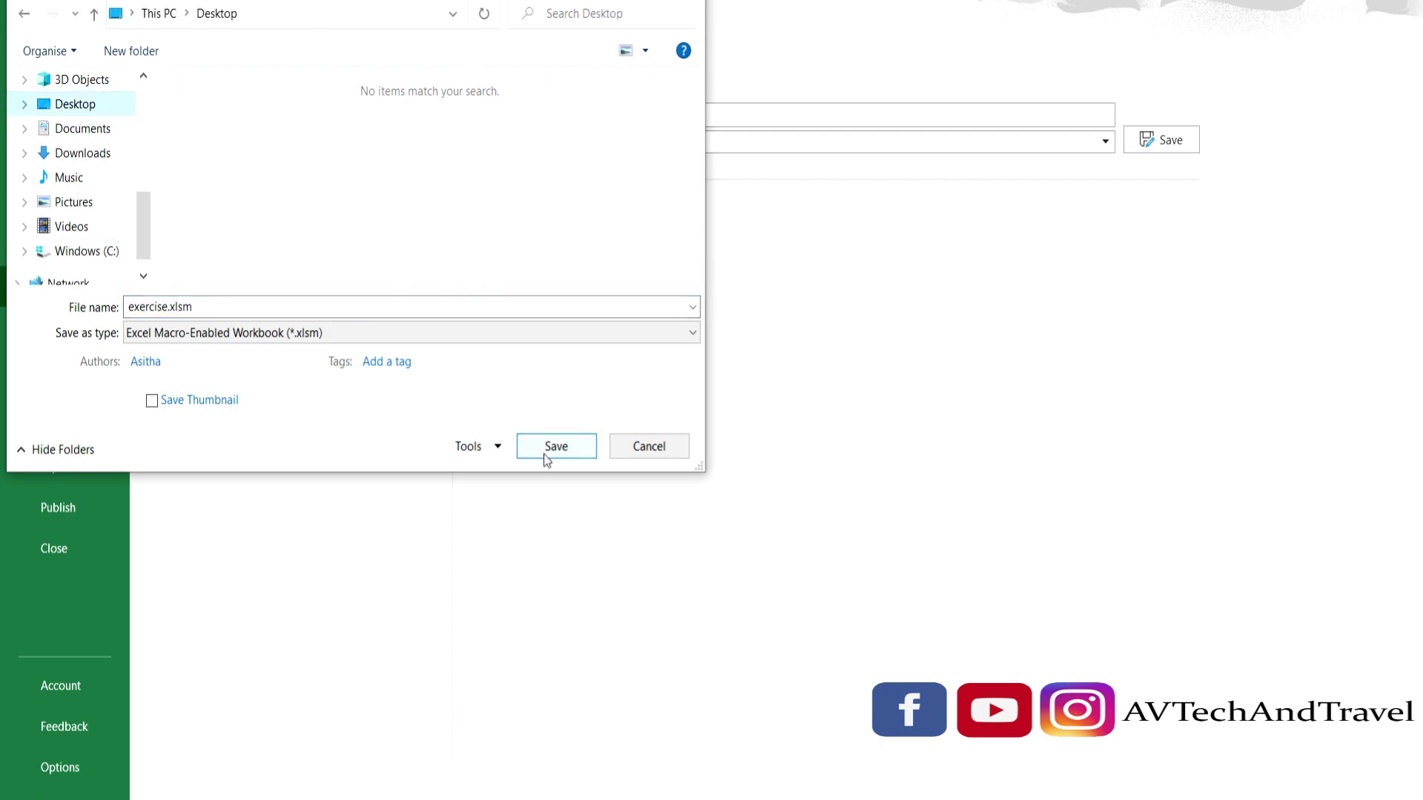
left_click(546, 453)
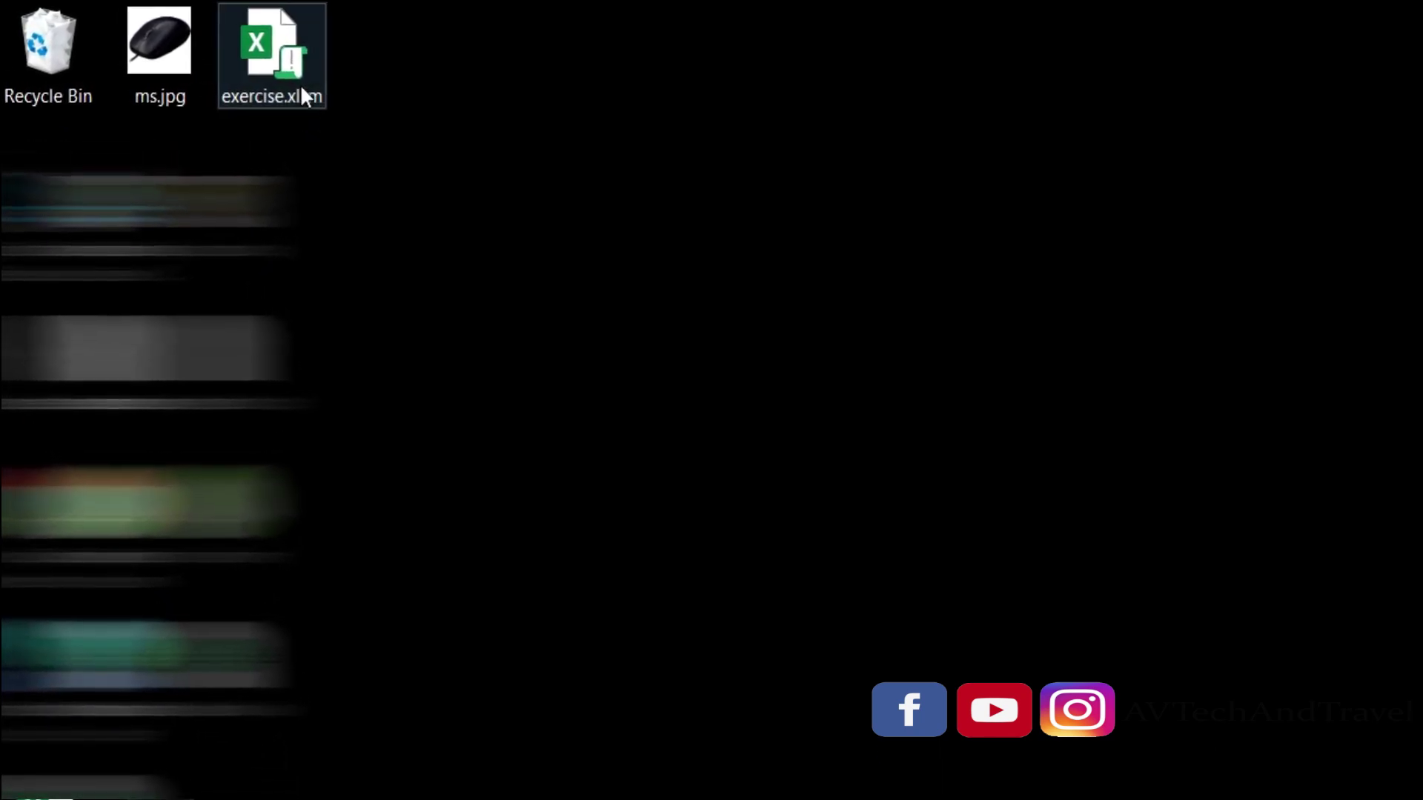
- Open exercise.xlsm from the Desktop and check that the Revenue macro is stored in it
double_click(303, 85)
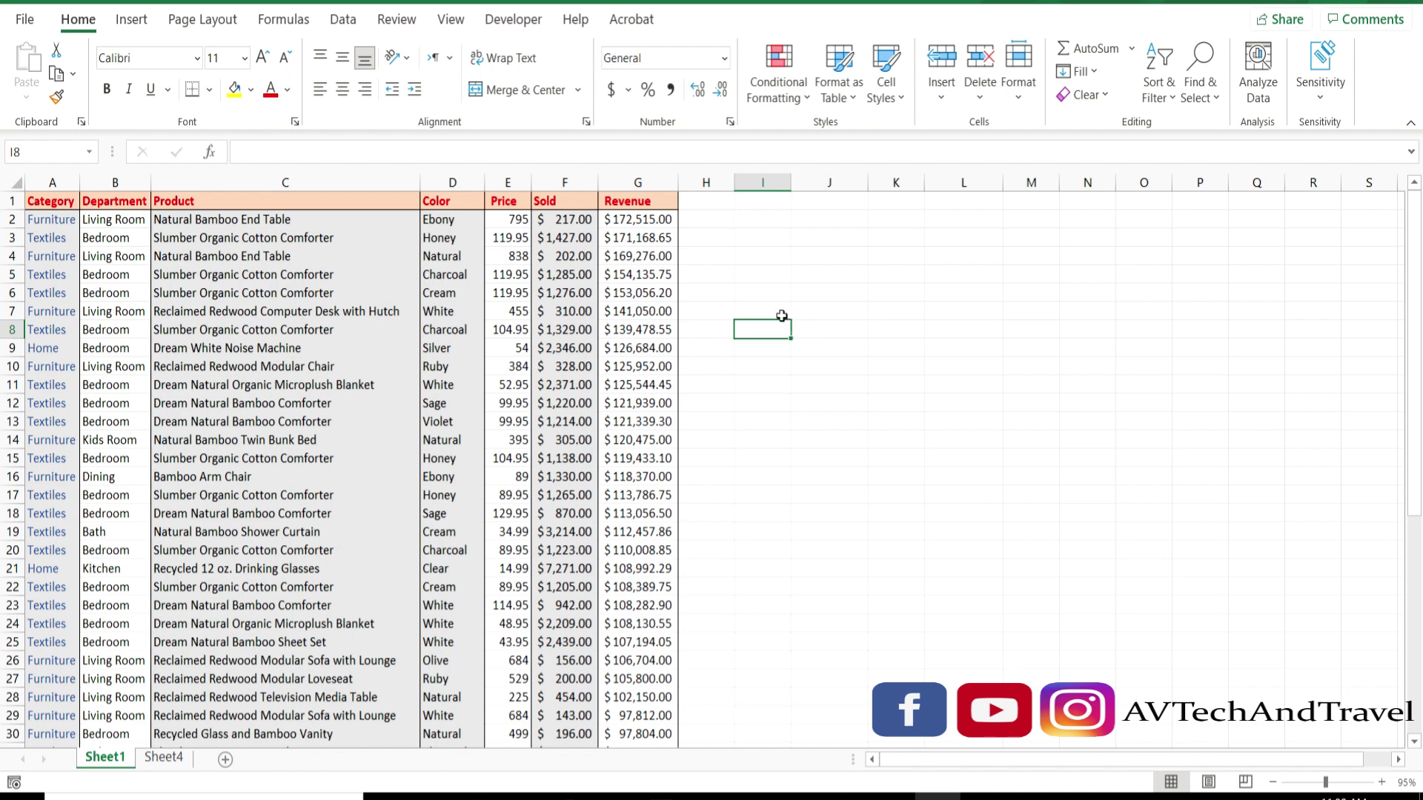
left_click(508, 25)
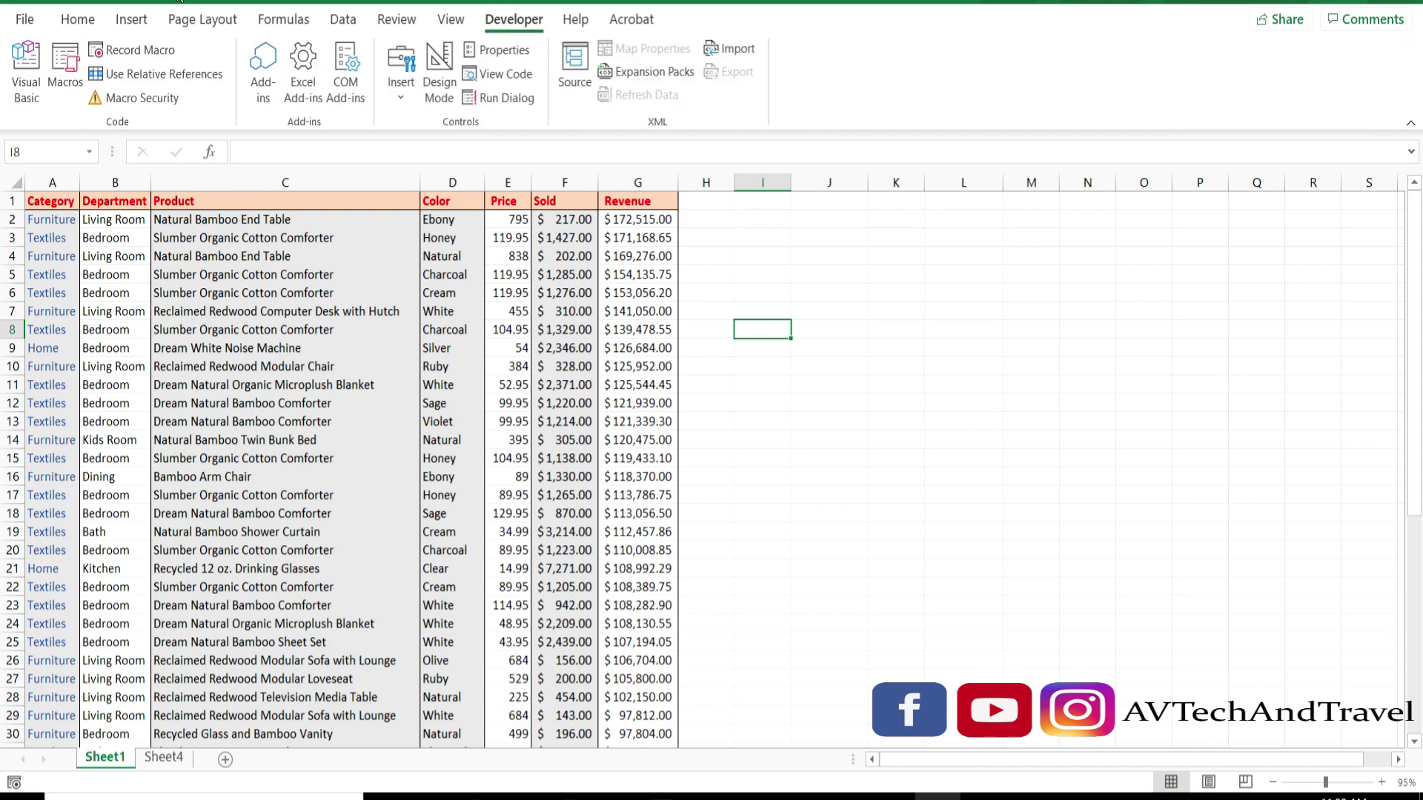
left_click(69, 74)
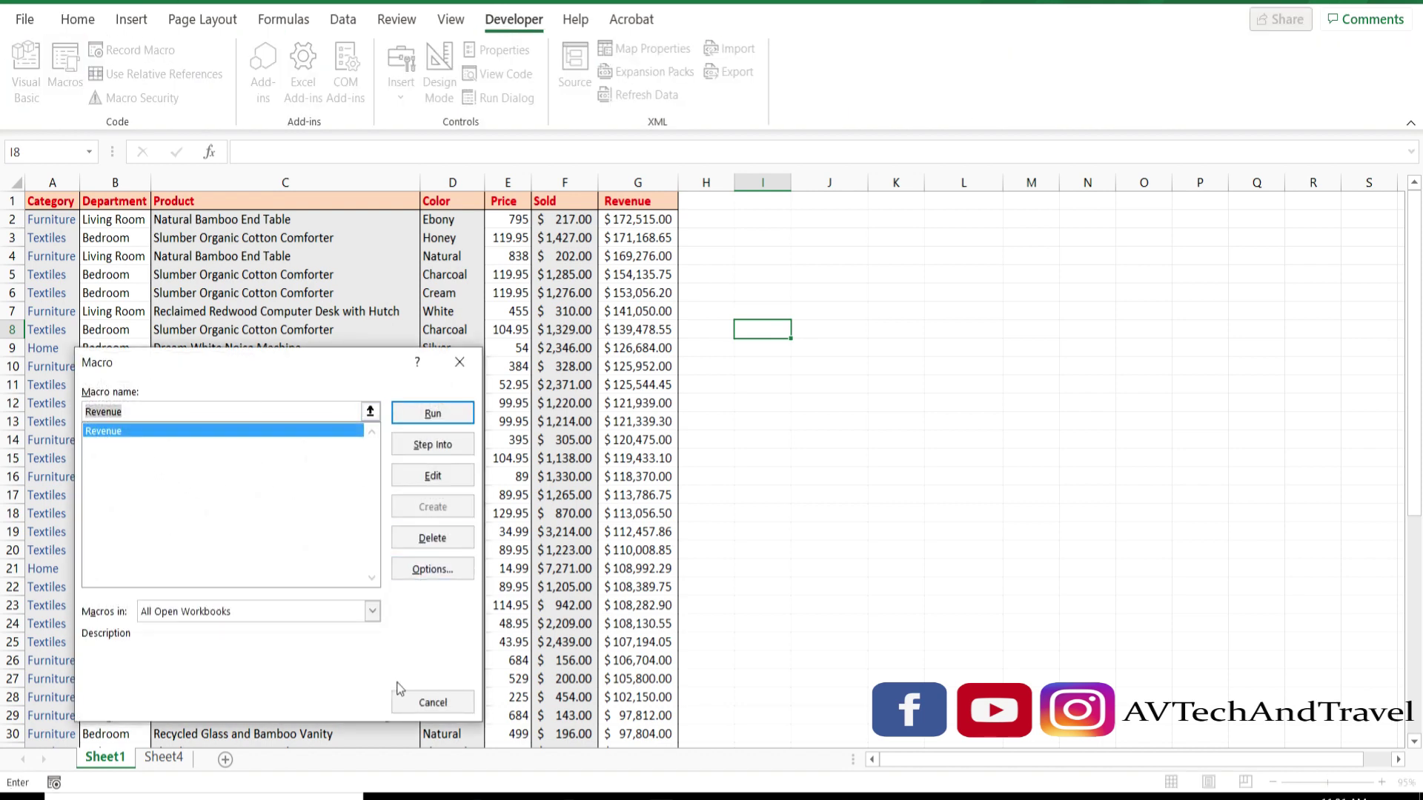
left_click(404, 710)
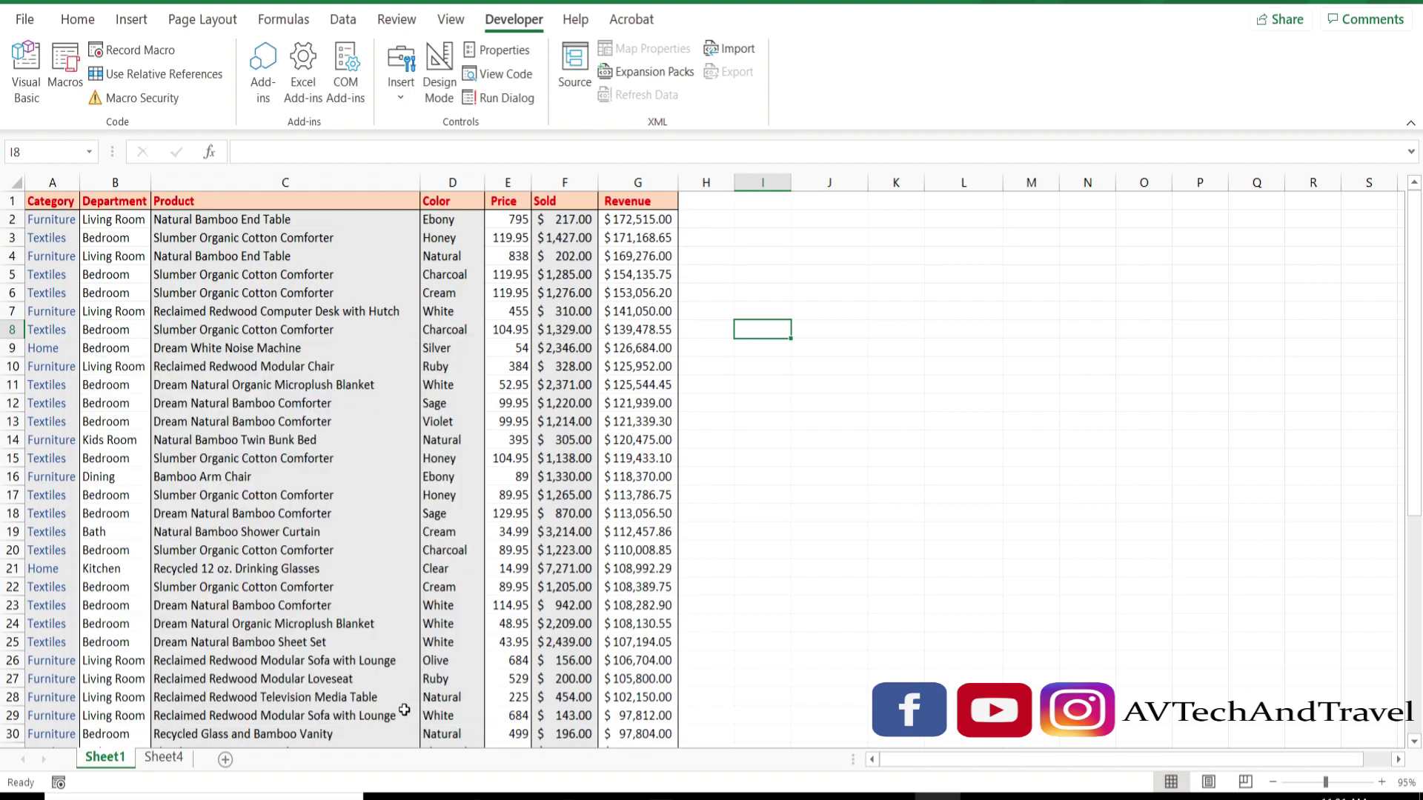